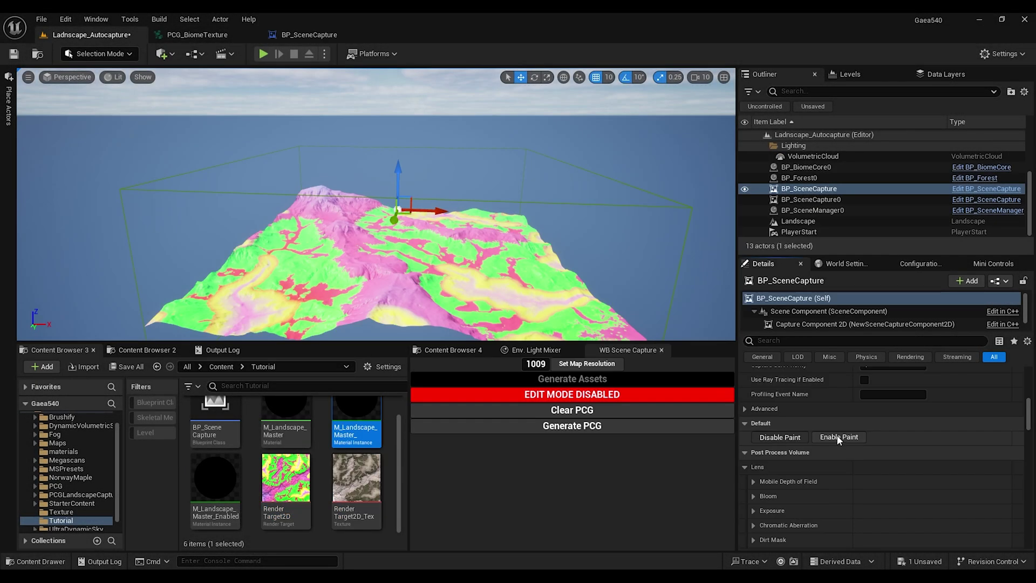
Enable painting on the BP_SceneCapture actor, select the RenderTarget2D_Tex texture, and paint a stroke across the landscape's yellow patch.
click(836, 437)
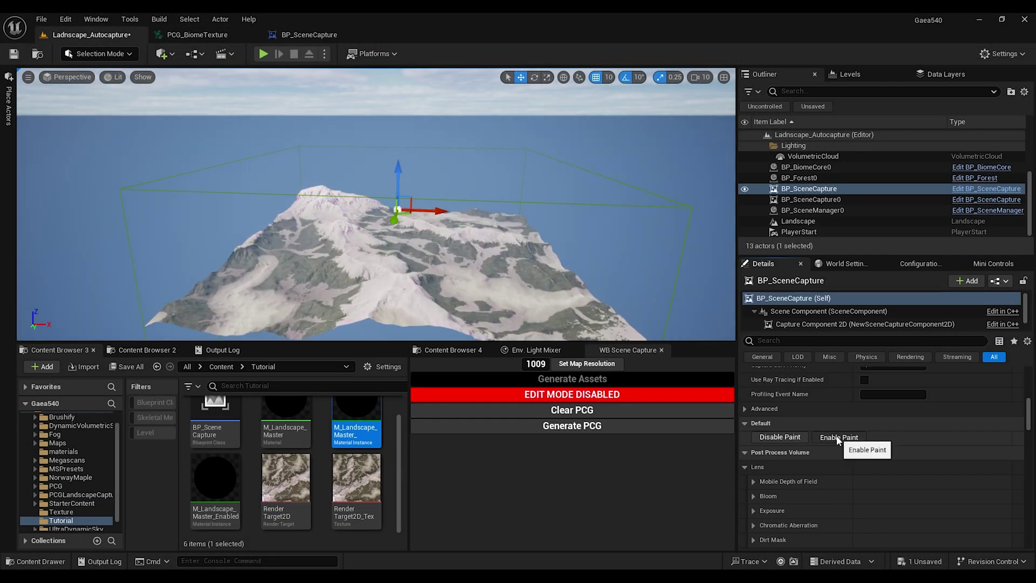
click(340, 490)
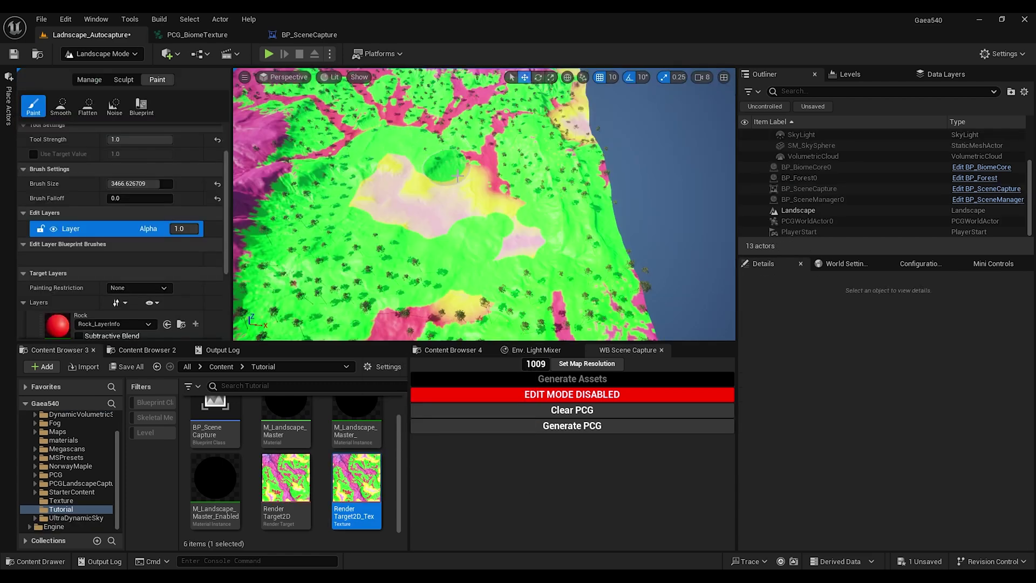
mouse_move(457, 177)
mouse_down()
mouse_move(464, 222)
mouse_move(389, 192)
mouse_move(394, 173)
mouse_move(435, 204)
mouse_up()
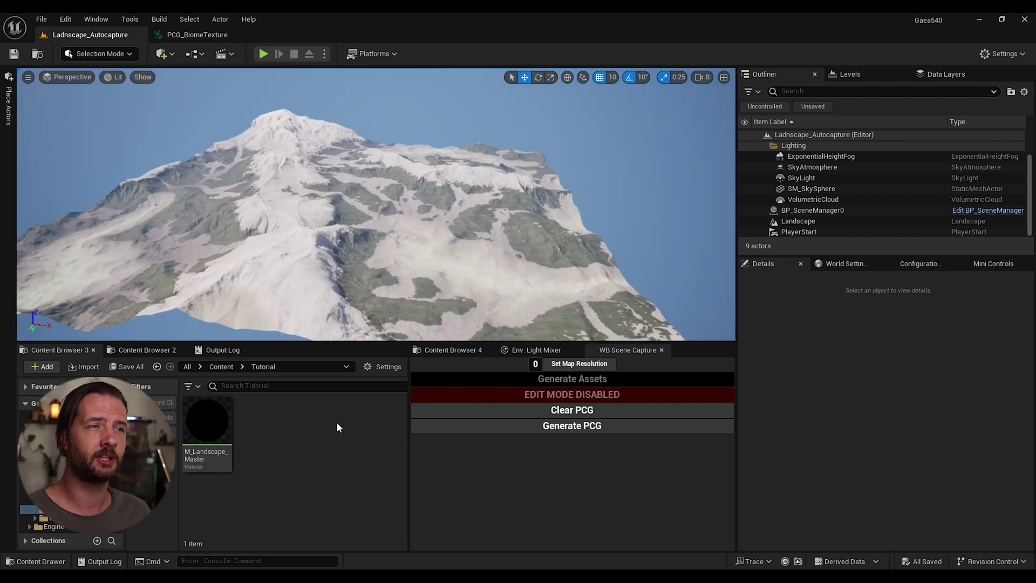
Open the M_Landscape_Master material and examine the texture samples in its Rock group.
mouse_move(220, 434)
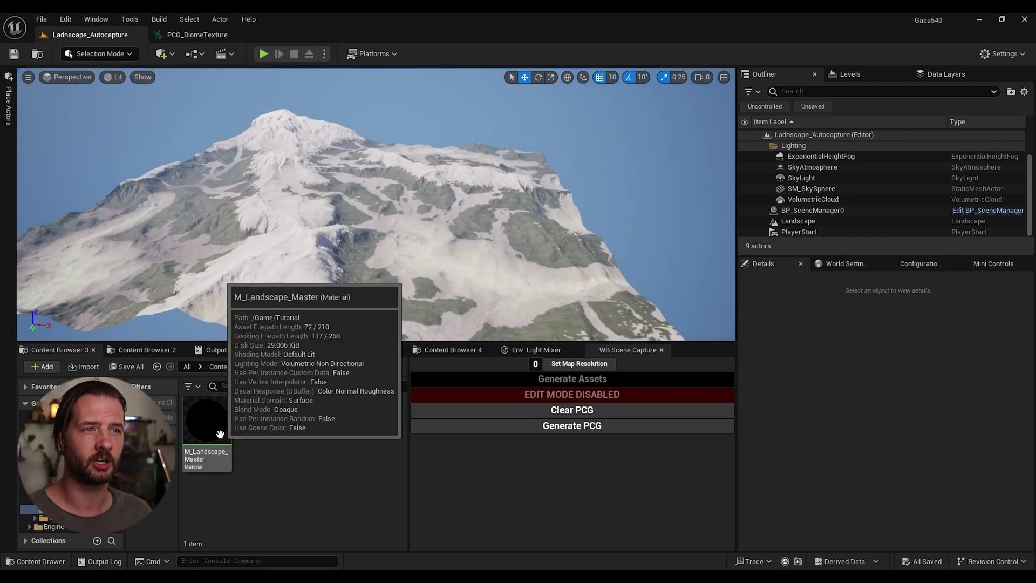
double_click(220, 435)
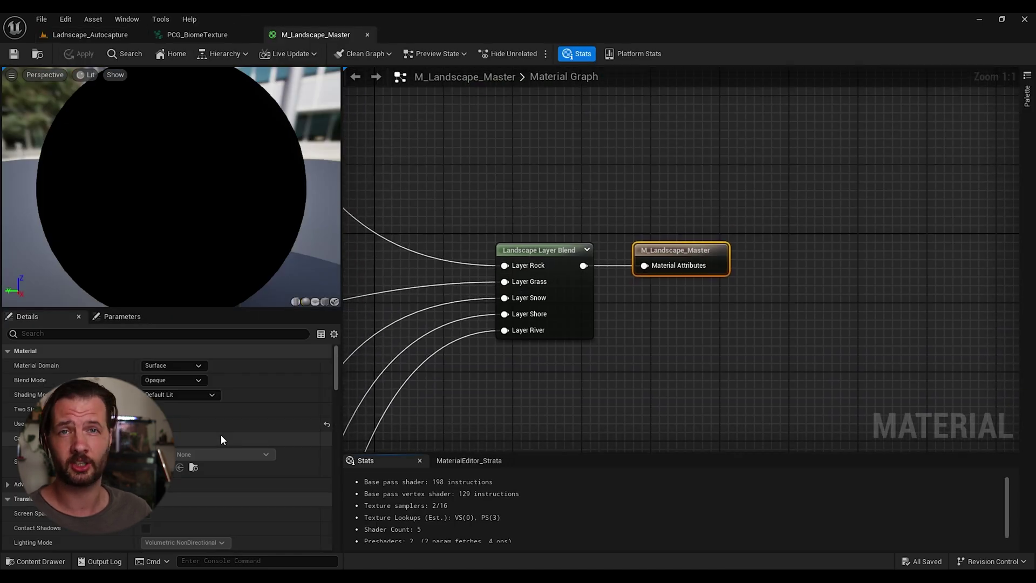
right_drag(478, 164, 695, 217)
scroll(695, 217, down, 4)
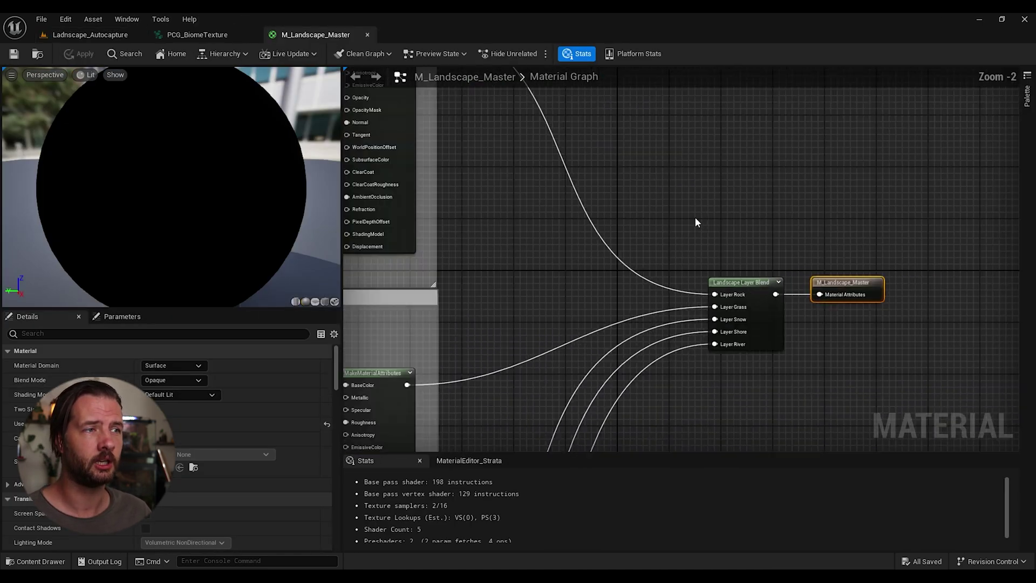
right_drag(606, 206, 799, 365)
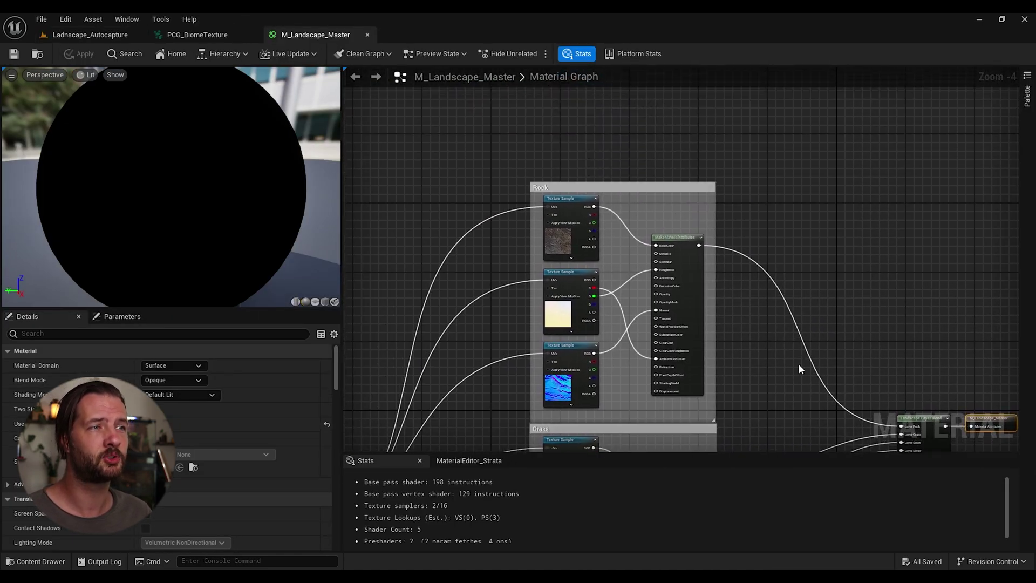
Locate the Rock group's base color texture in the project, open it for inspection, and close it again.
double_click(554, 238)
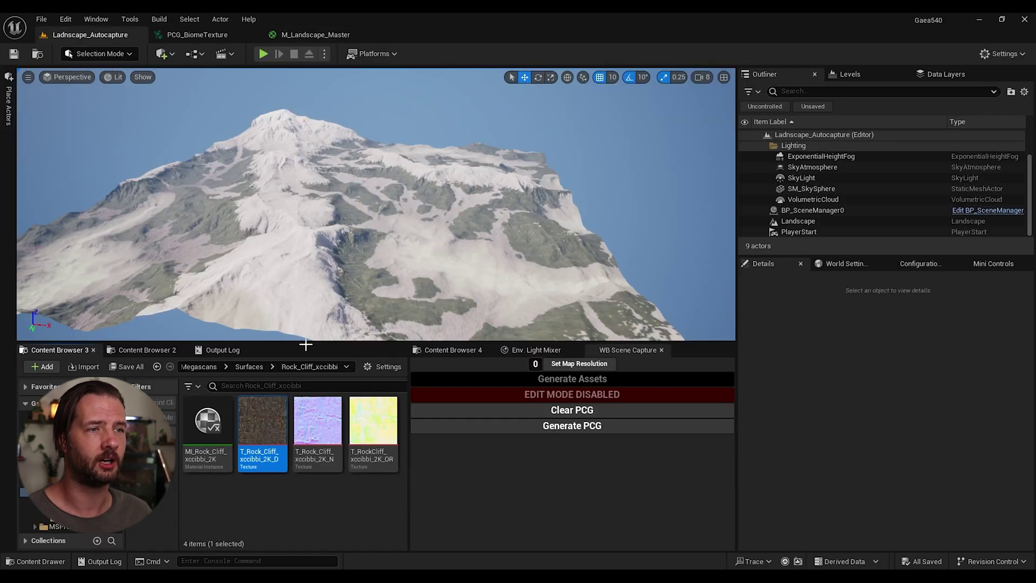
double_click(255, 452)
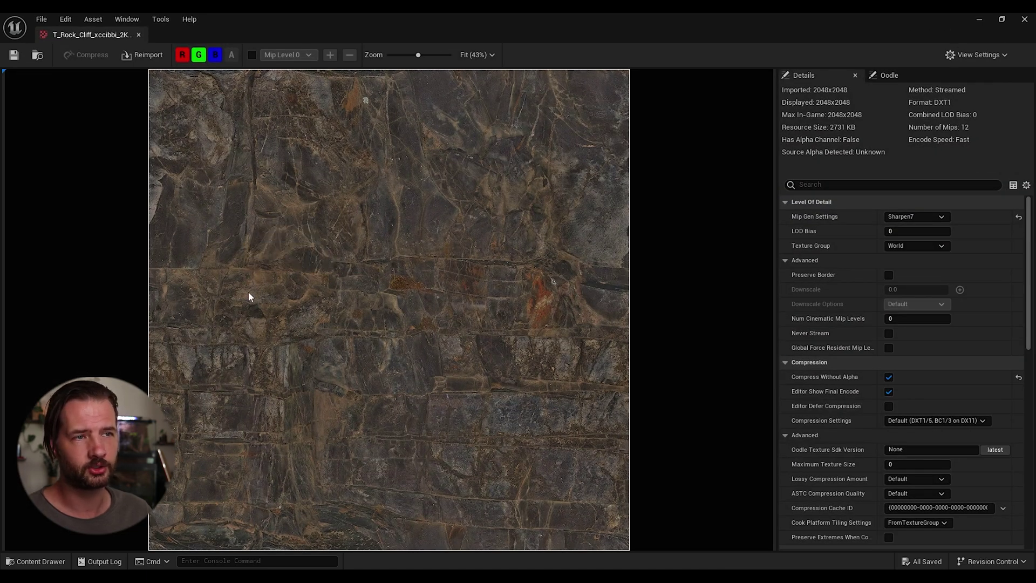
click(138, 35)
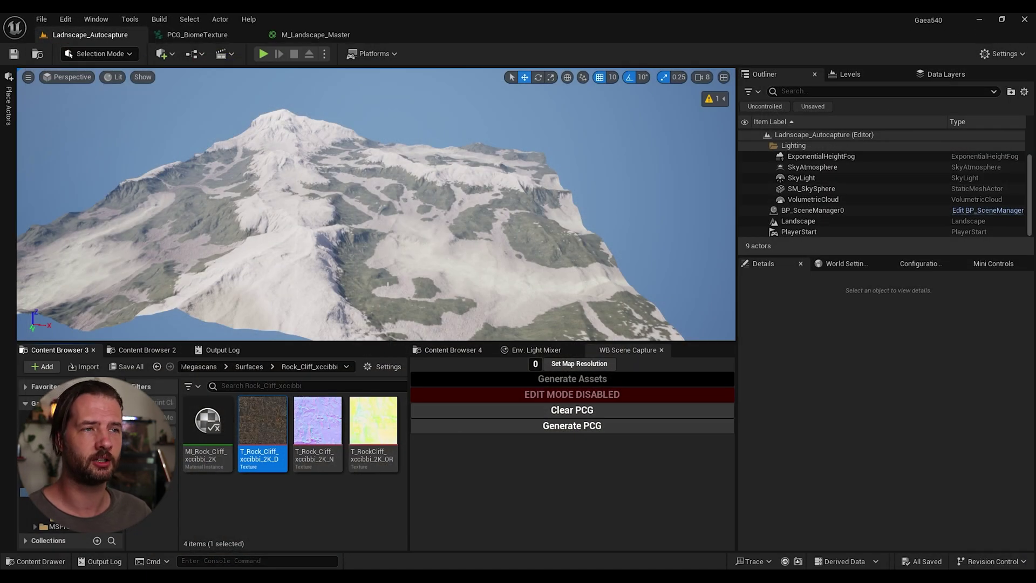
Select the Landscape in the level, then return to the M_Landscape_Master graph and examine the Landscape Layer Blend node.
click(377, 277)
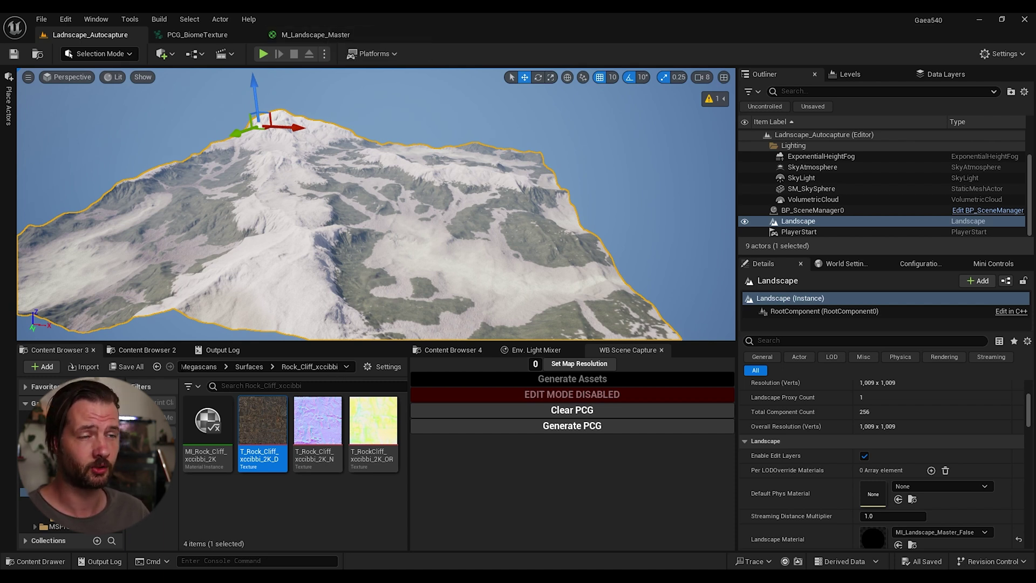
click(312, 35)
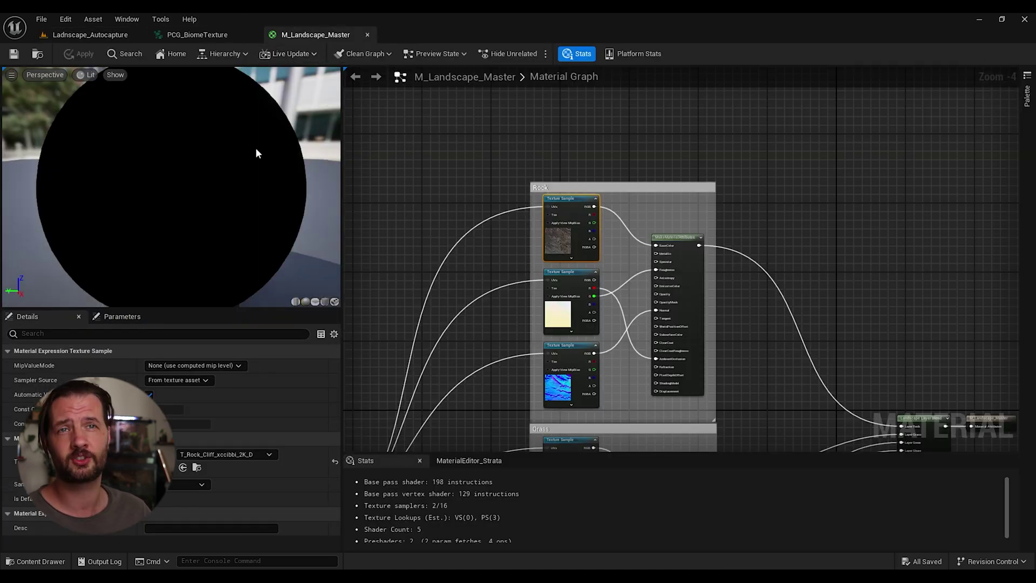
right_drag(826, 223, 426, 71)
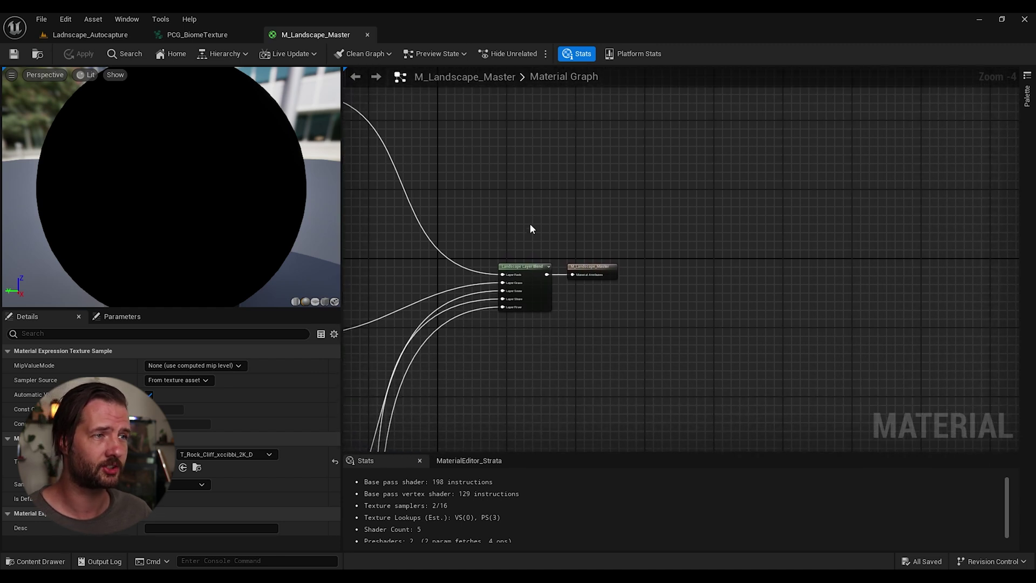
scroll(527, 263, up, 2)
scroll(526, 263, up, 1)
right_drag(542, 252, 512, 194)
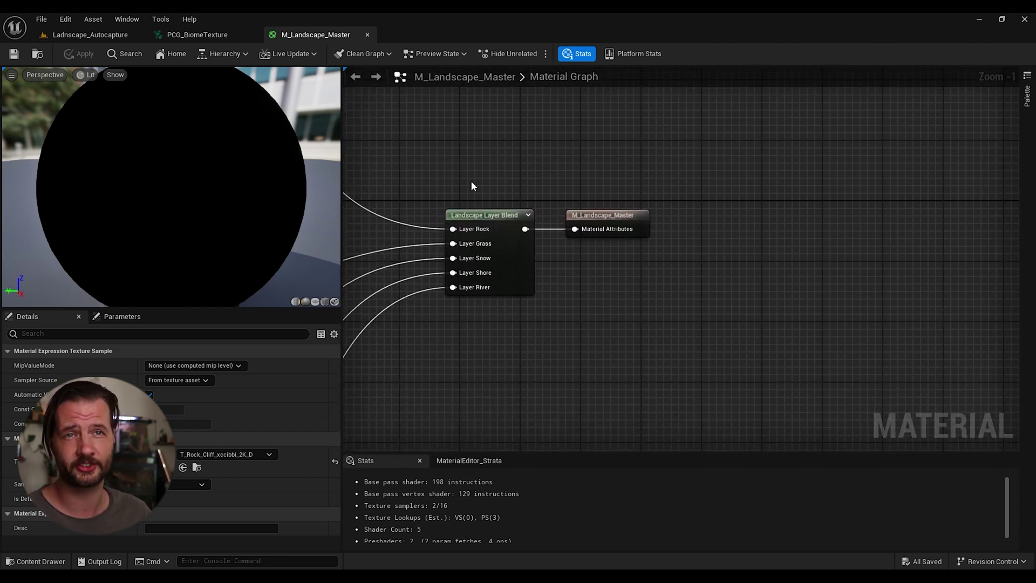
Shift the M_Landscape_Master output node away from the Landscape Layer Blend node and back towards it.
drag(628, 214, 914, 214)
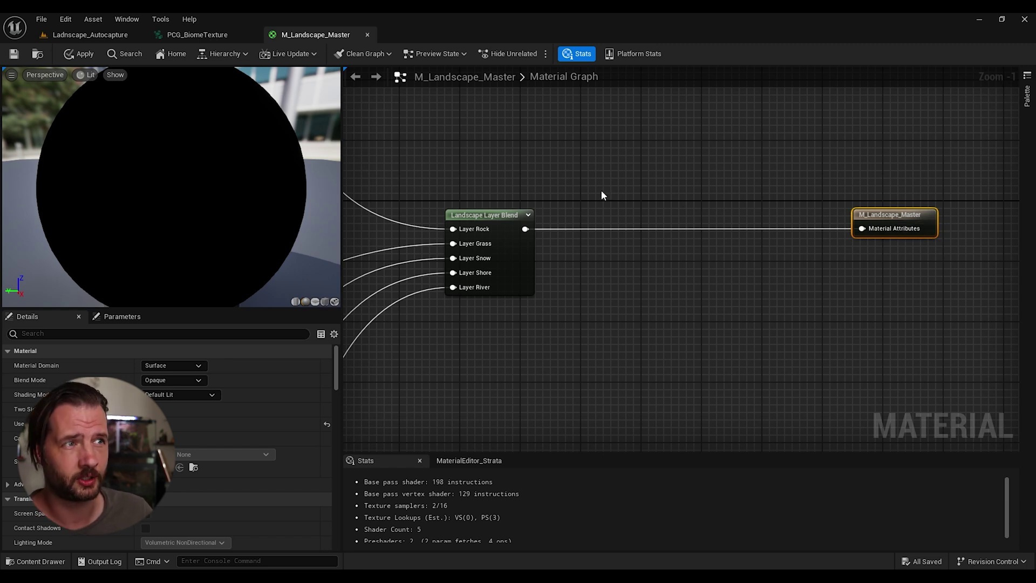
right_drag(546, 176, 488, 151)
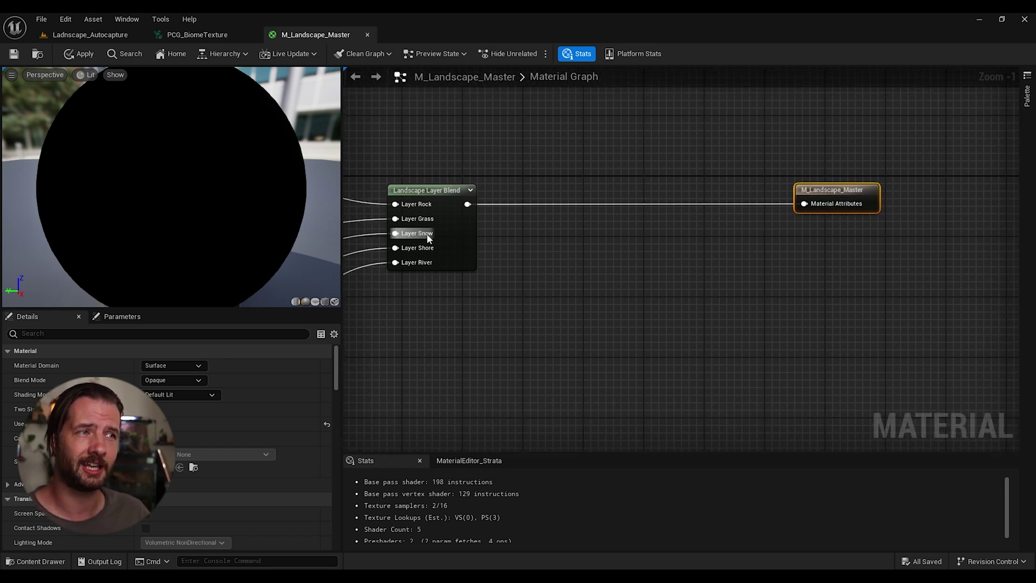
drag(839, 183, 606, 183)
drag(401, 126, 473, 325)
click(620, 190)
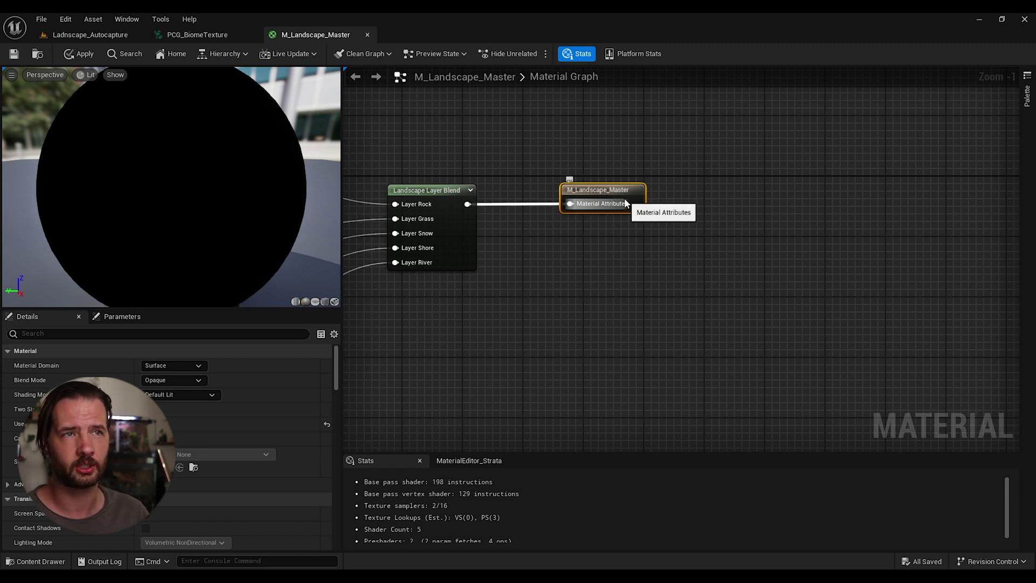
click(540, 165)
right_drag(419, 161, 548, 183)
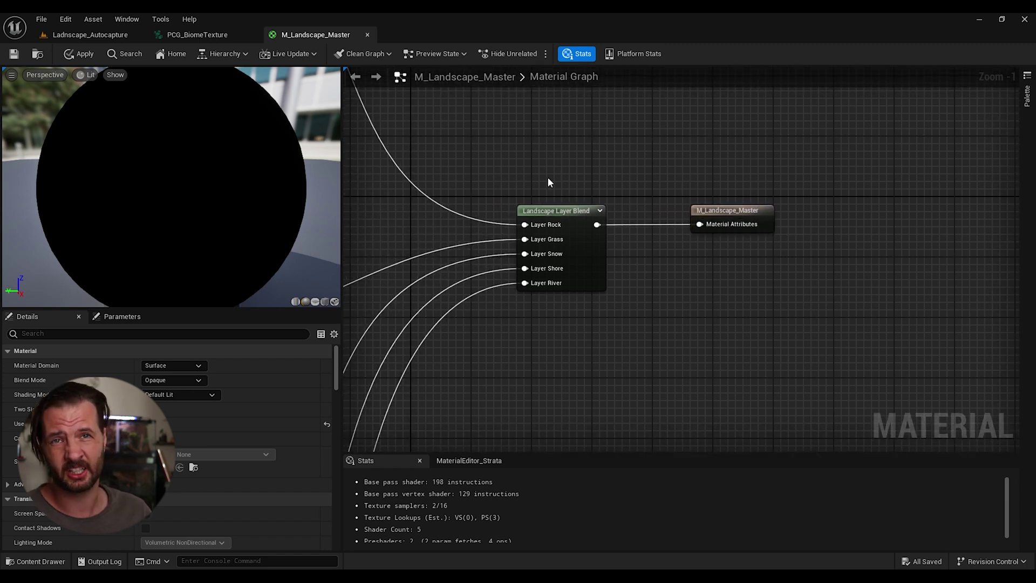
Move the M_Landscape_Master output node farther from the Landscape Layer Blend node, then duplicate the blend node and place the copy above the original.
drag(573, 166, 623, 323)
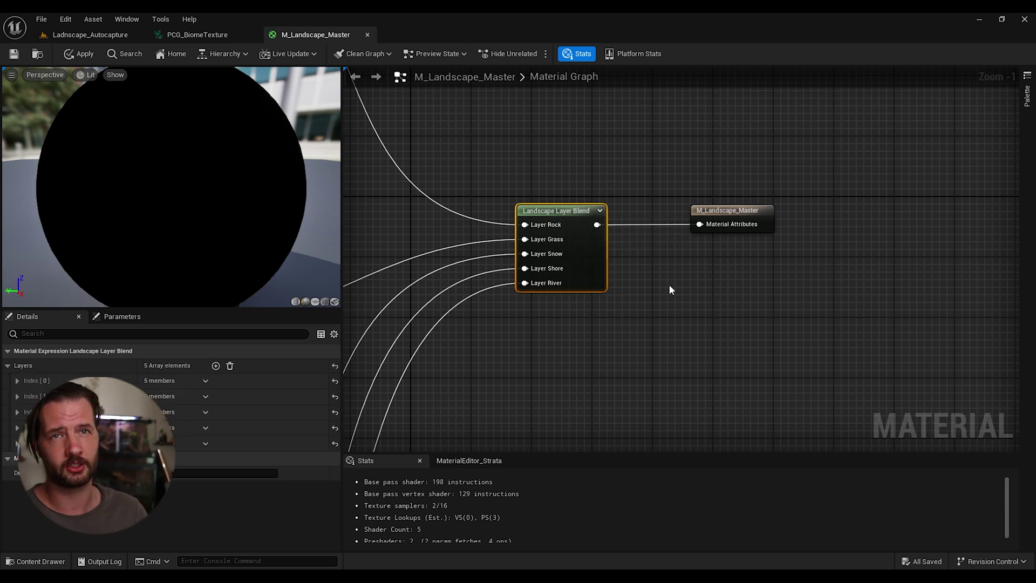
scroll(614, 301, down, 3)
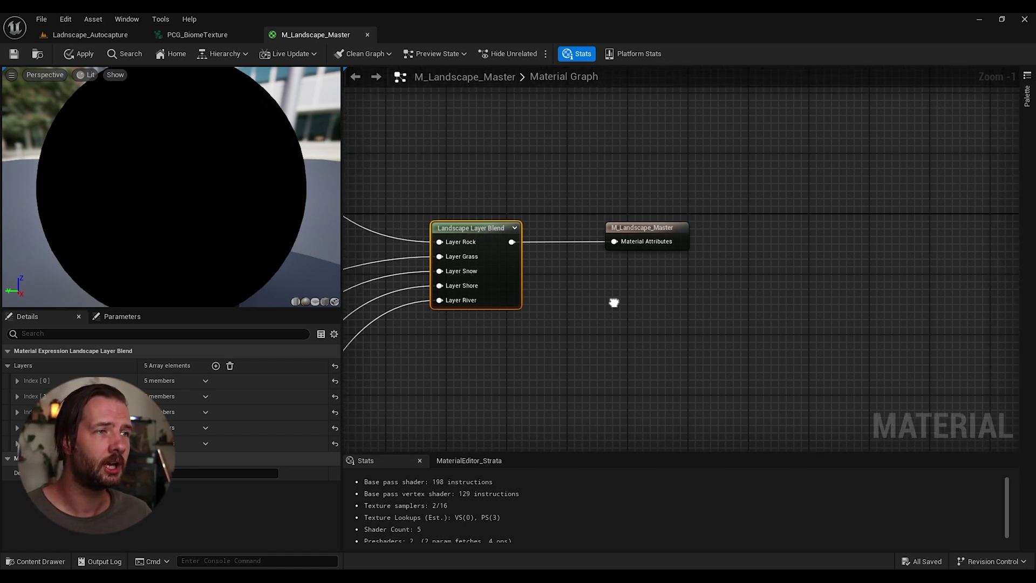
scroll(630, 238, up, 2)
drag(630, 238, 773, 238)
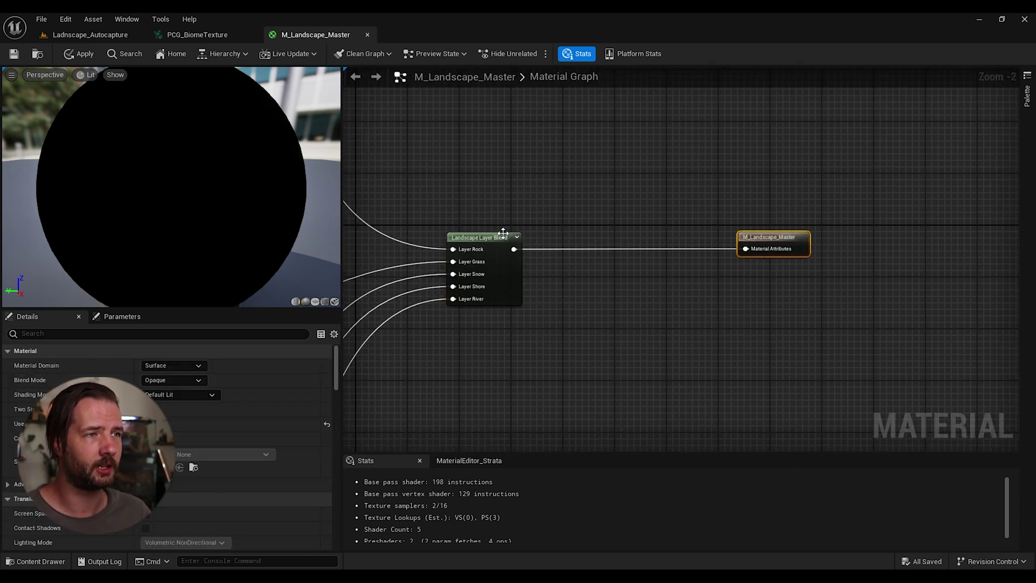
key(ctrl+d)
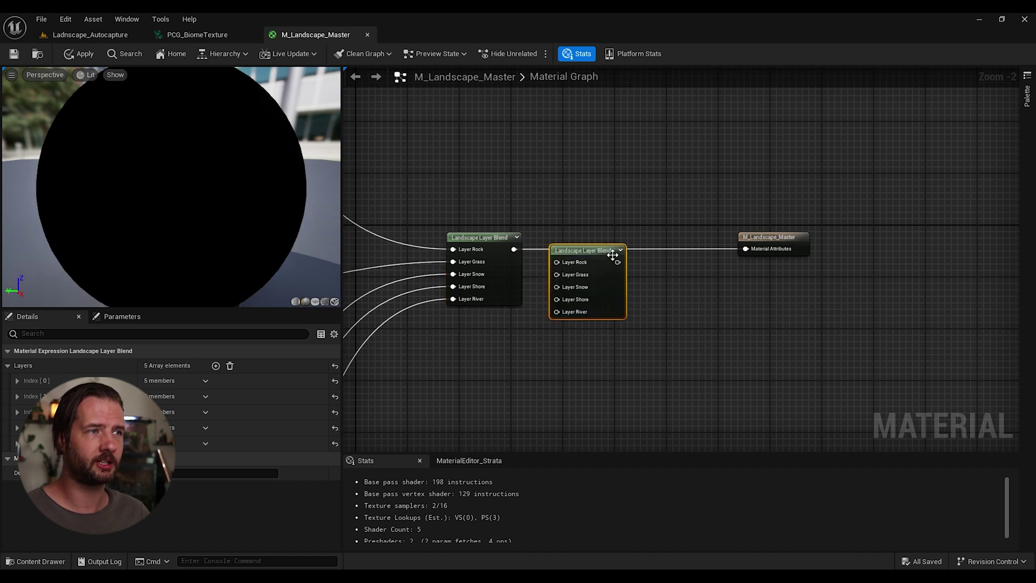
drag(610, 253, 503, 143)
Add a StaticBoolParameter named EnablePaintingMode beneath the original Landscape Layer Blend node.
right_drag(483, 341, 467, 265)
right_click(467, 265)
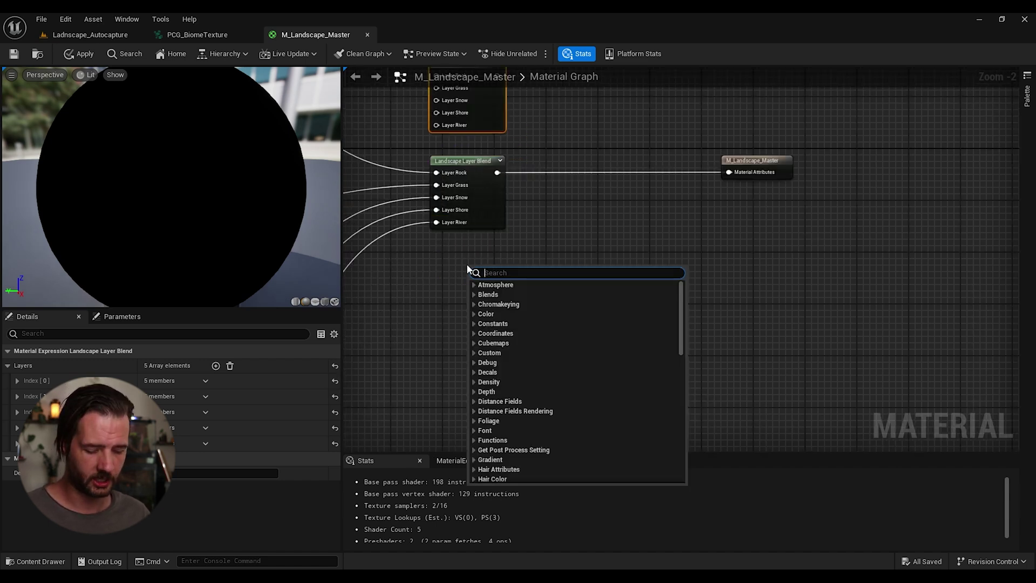
text(bool)
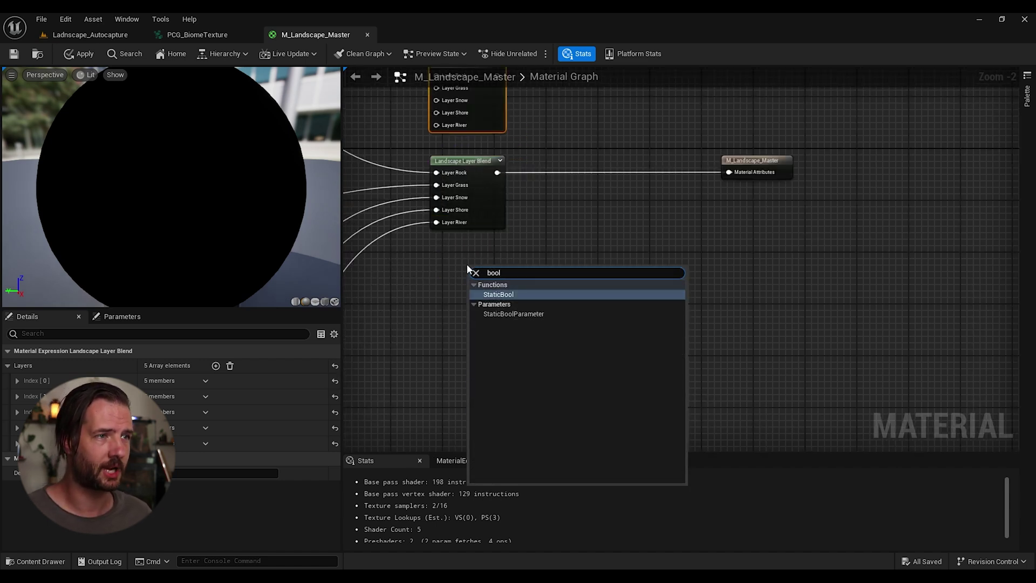
click(519, 315)
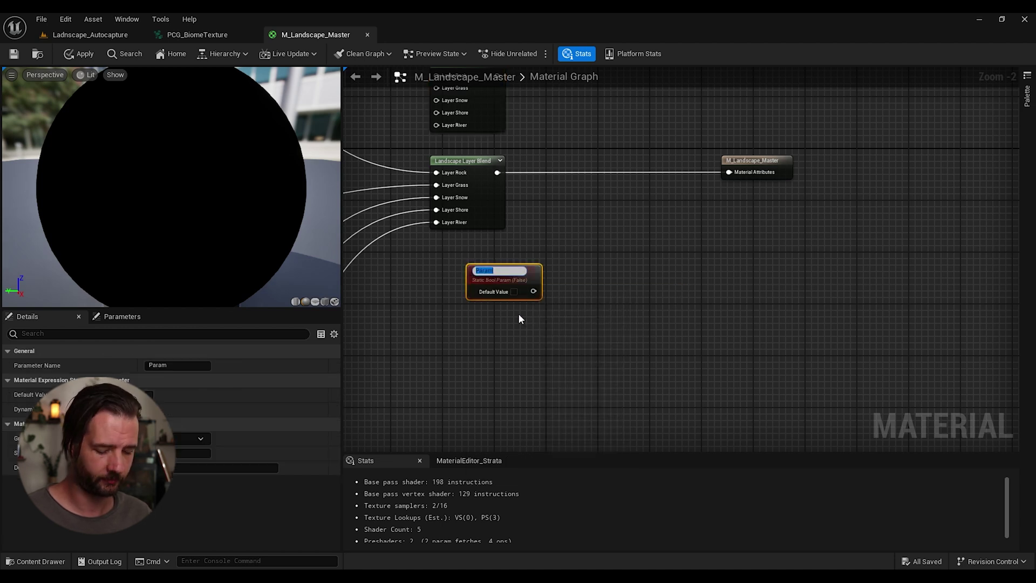
text(EnablePaintingMode)
key(Return)
drag(514, 284, 483, 269)
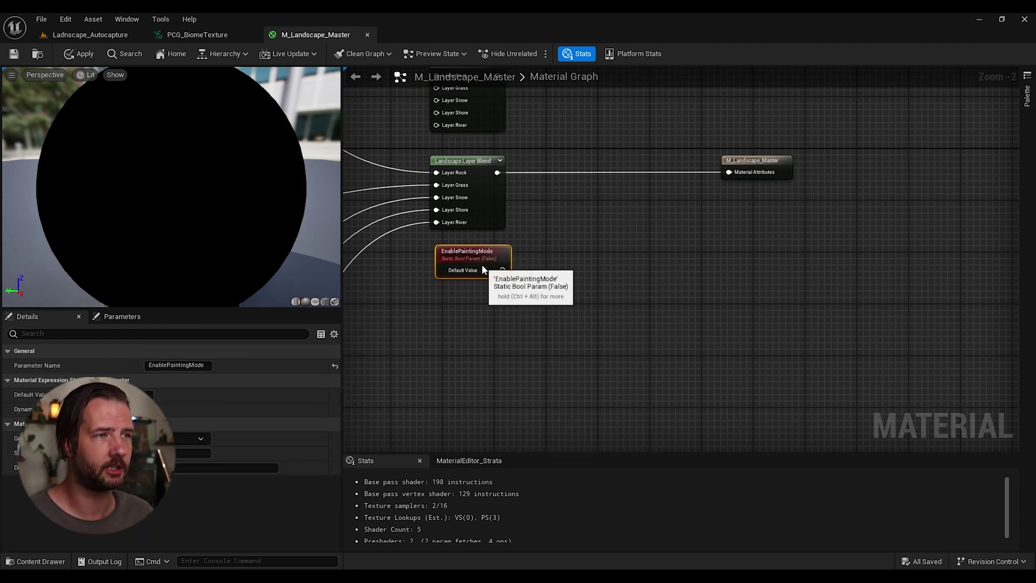
Add a StaticSwitch node and place it between the original Landscape Layer Blend node and the material output.
right_drag(525, 286, 486, 337)
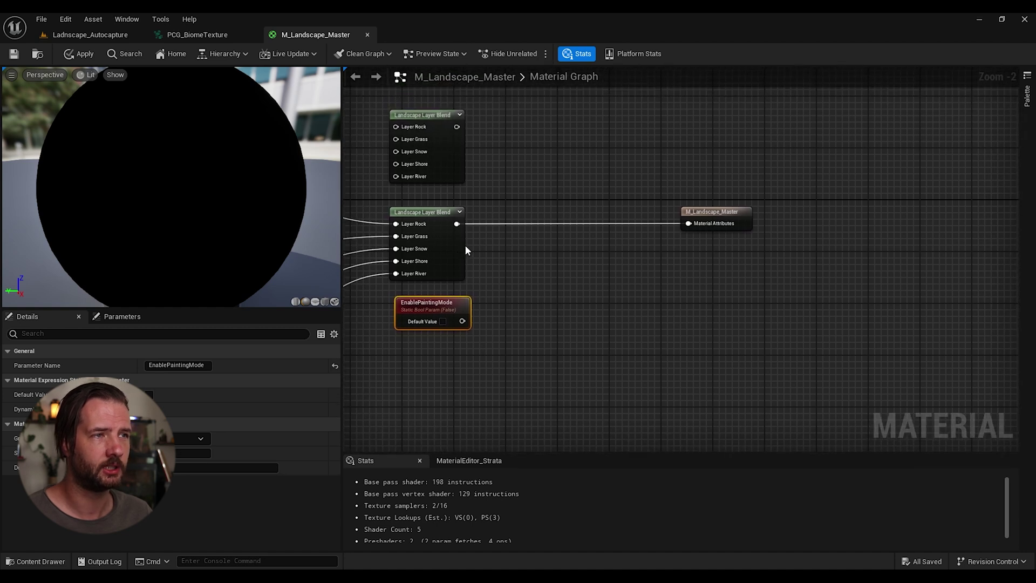
right_click(512, 283)
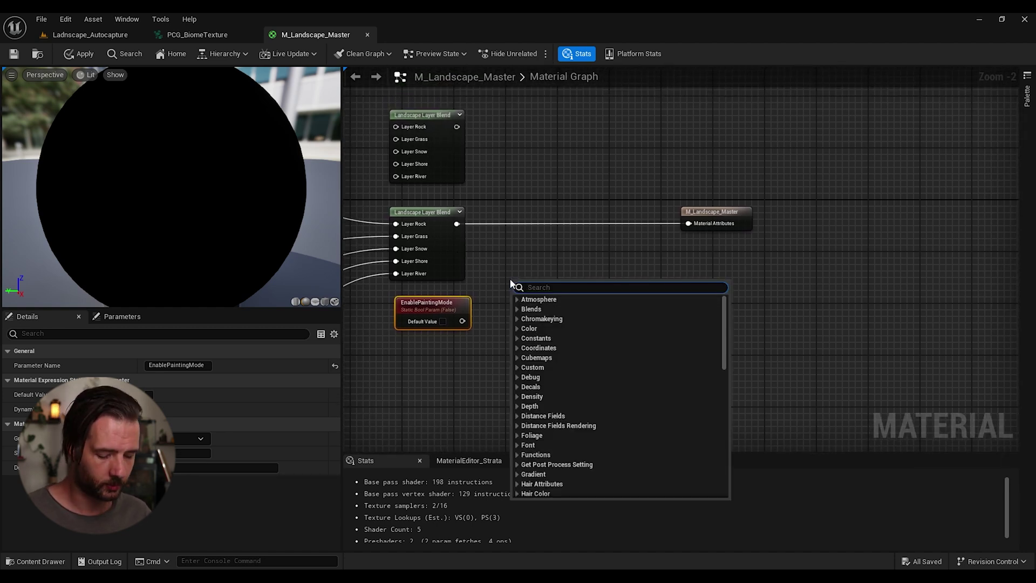
text(switvch)
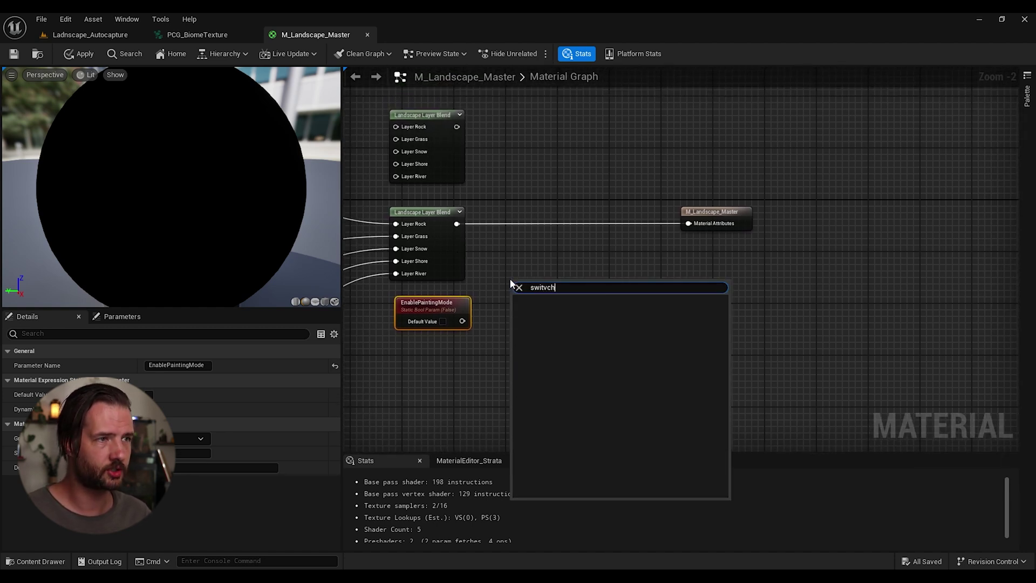
key(BackSpace)
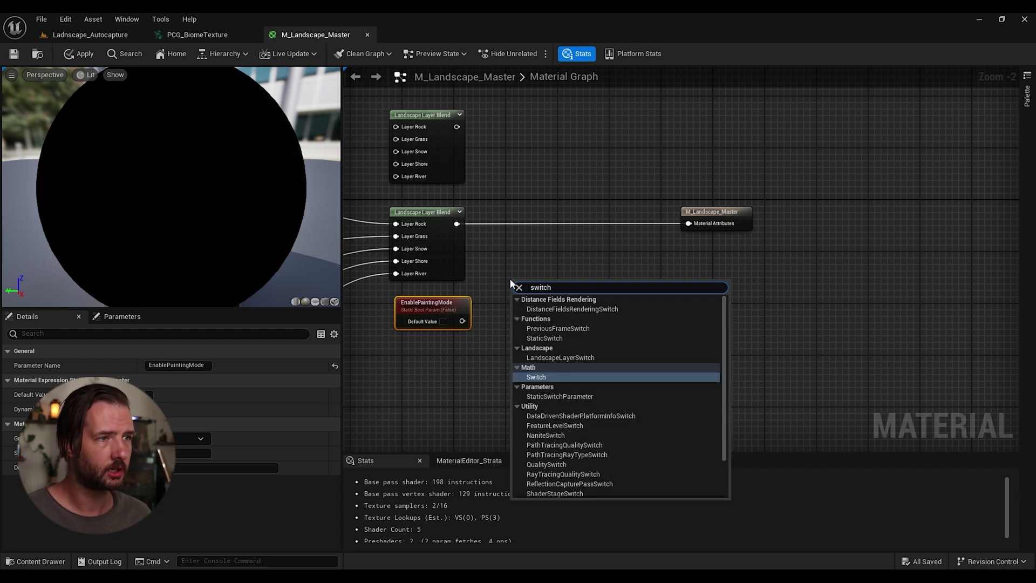
click(542, 338)
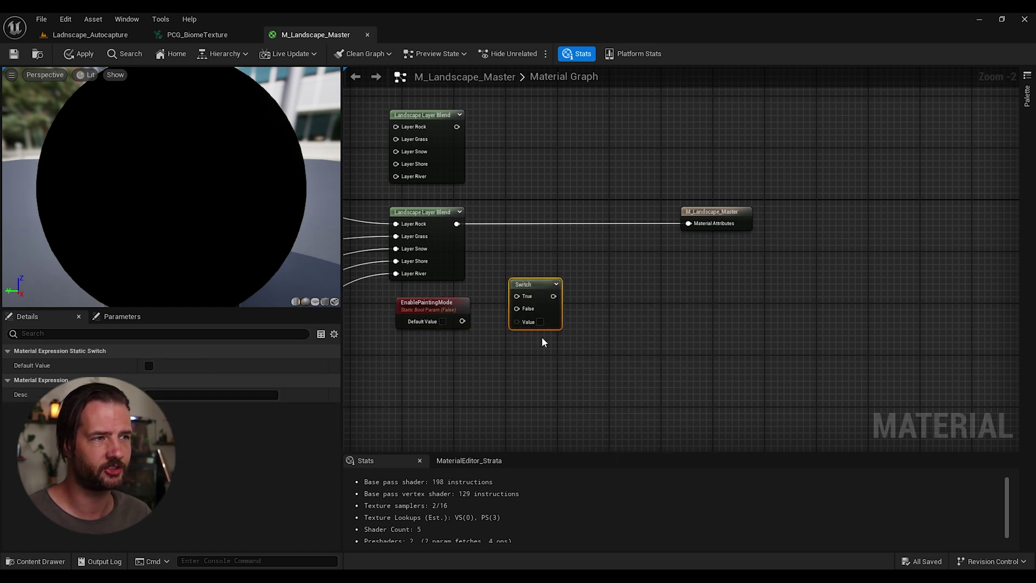
drag(543, 283, 577, 204)
Wire EnablePaintingMode to the switch's Value, the original blend to False, the duplicate to True, and the switch output to Material Attributes.
drag(462, 321, 573, 245)
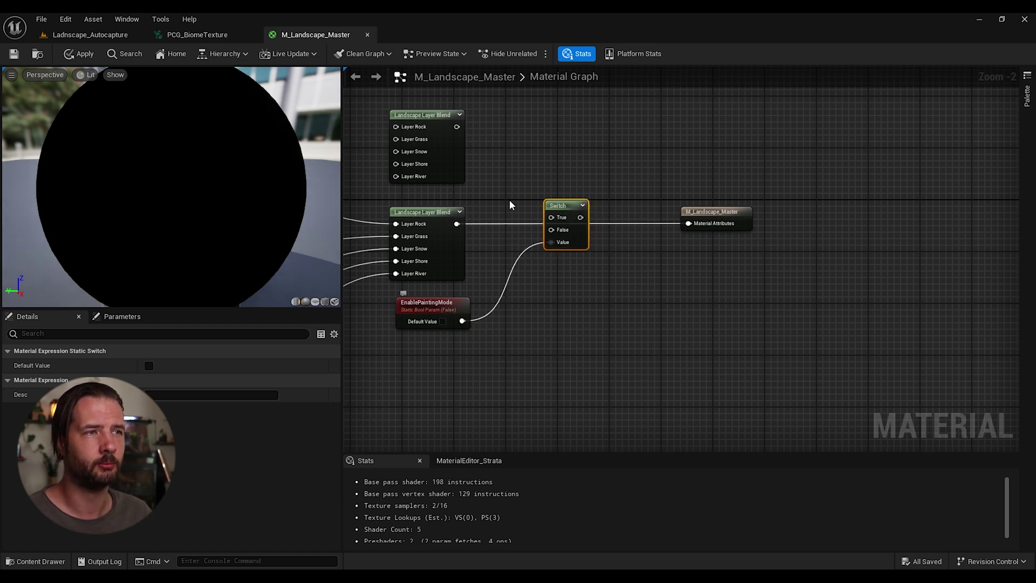
drag(457, 223, 551, 230)
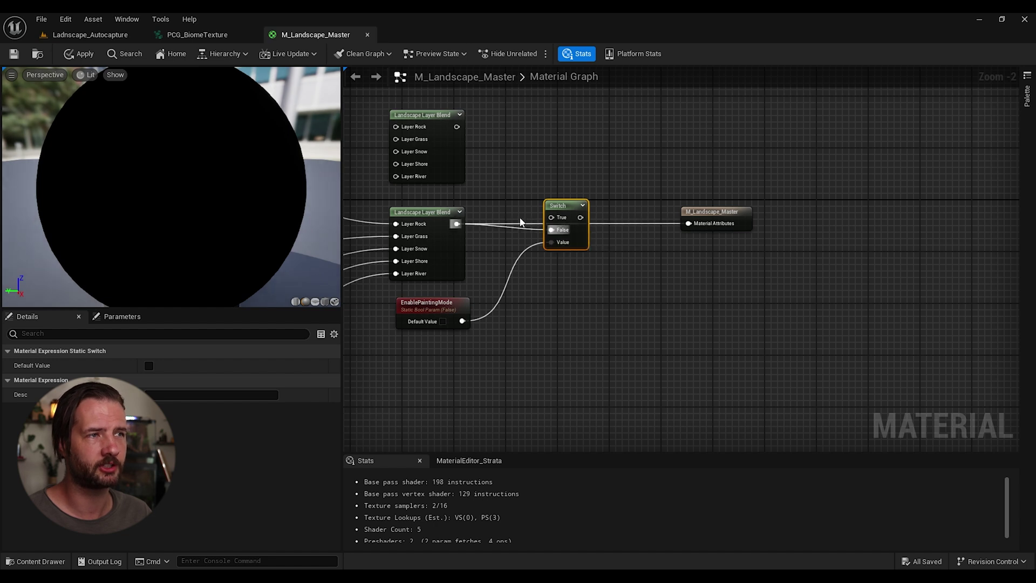
drag(456, 127, 688, 222)
Duplicate the Rock group's MakeMaterialAttributes node and place the copy above and outside the comment groups.
scroll(674, 227, down, 2)
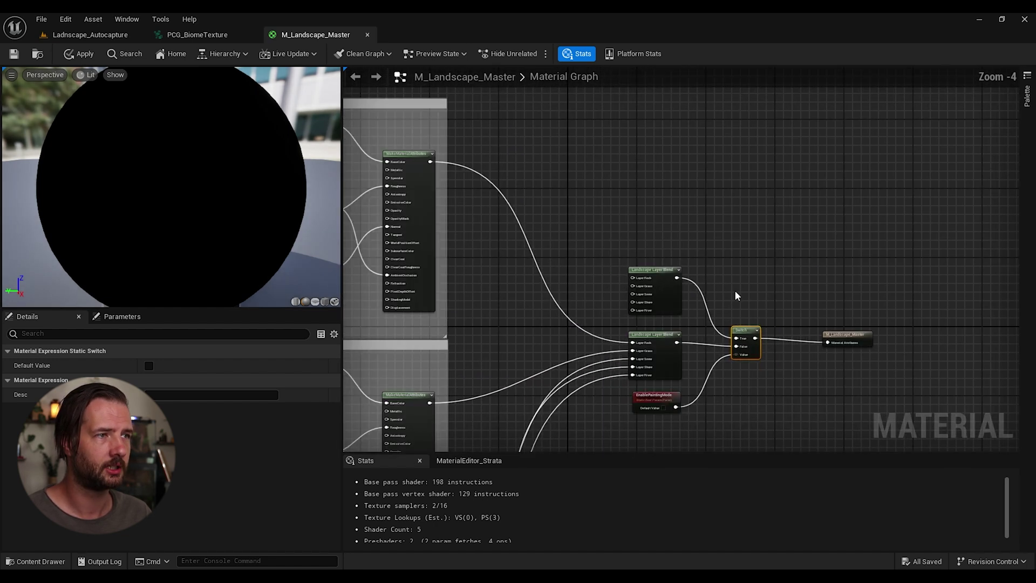
click(408, 153)
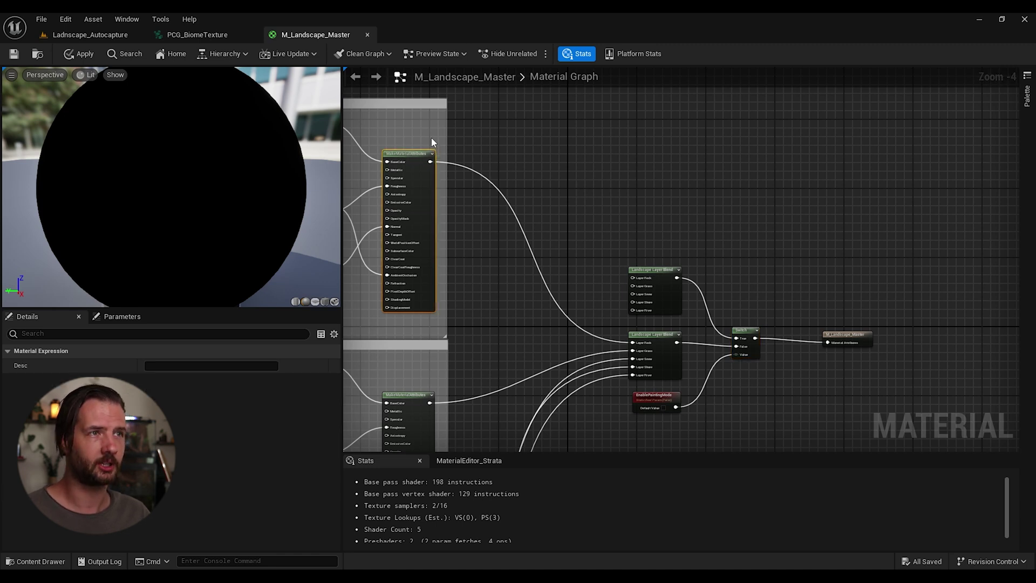
scroll(432, 138, up, 3)
right_drag(432, 137, 630, 147)
right_drag(795, 241, 639, 267)
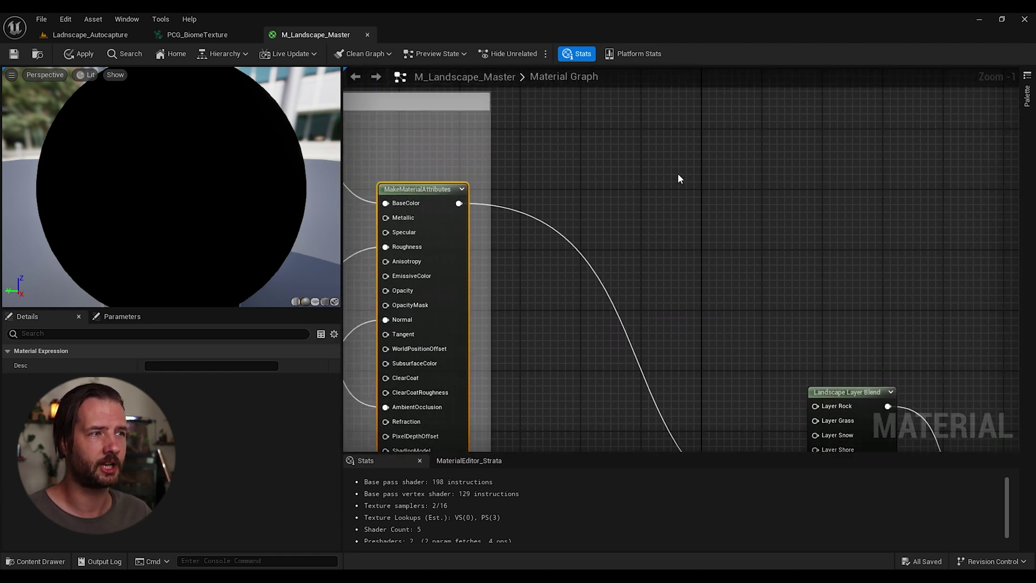
key(ctrl+d)
scroll(679, 186, down, 4)
drag(700, 182, 681, 95)
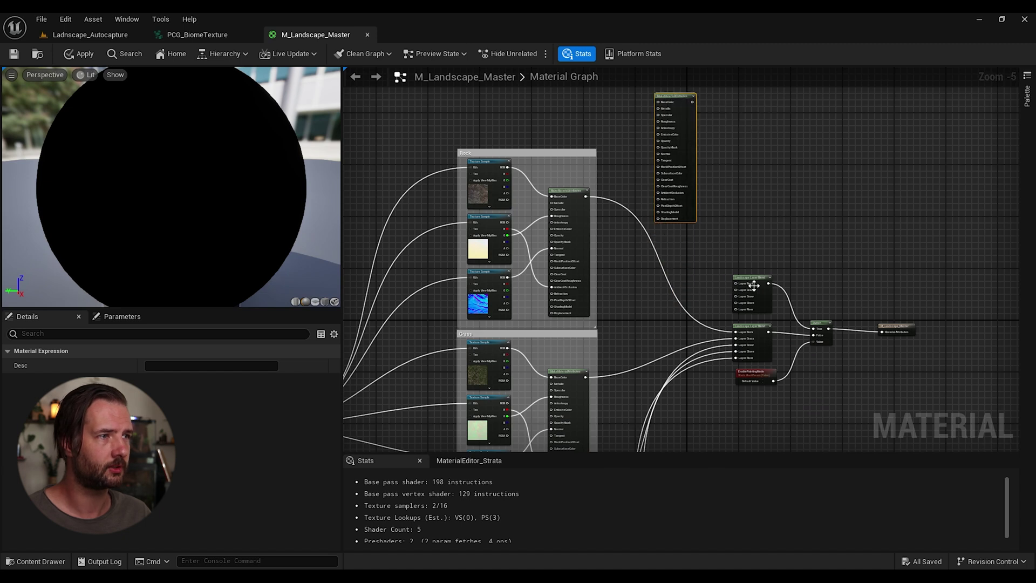
Move the duplicate Landscape Layer Blend up beside the MakeMaterialAttributes copy and wire that copy's output to Layer Rock.
drag(751, 279, 771, 125)
scroll(682, 110, up, 5)
right_drag(666, 132, 650, 240)
drag(679, 199, 768, 184)
scroll(675, 216, down, 3)
click(647, 192)
drag(659, 192, 616, 81)
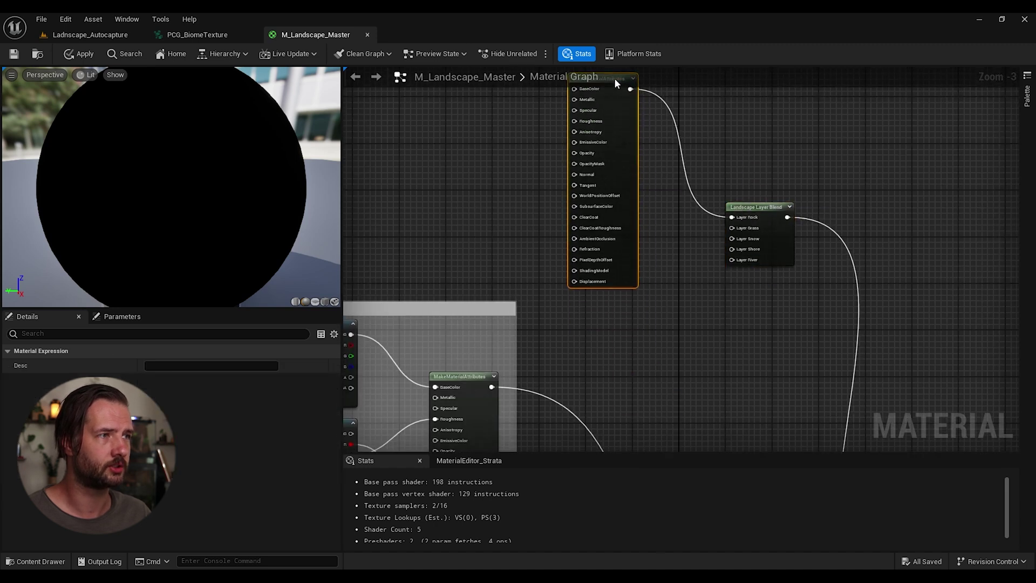
Move the MakeMaterialAttributes copy farther up, higher than the duplicate Landscape Layer Blend node.
scroll(749, 203, up, 3)
right_drag(618, 187, 649, 300)
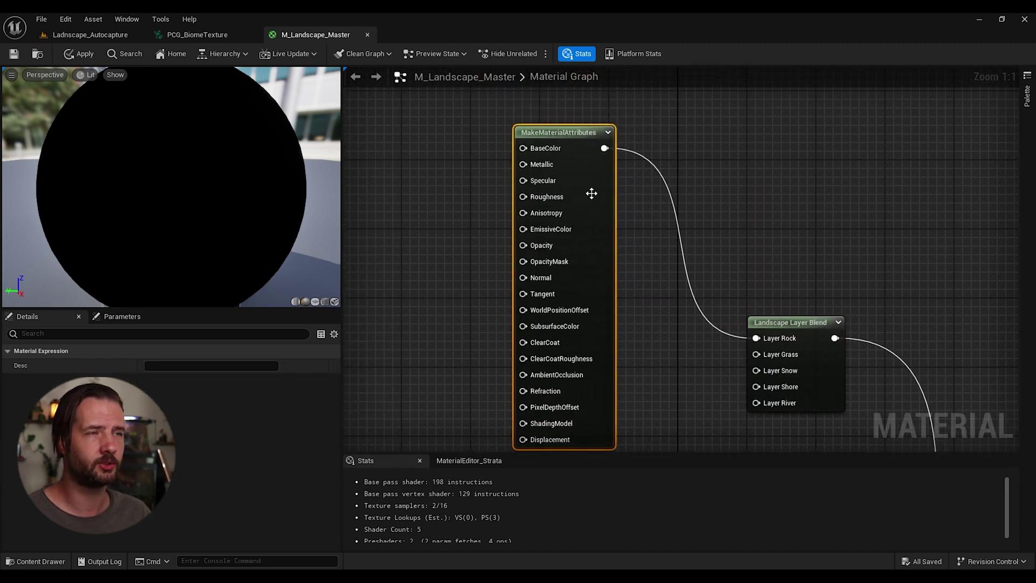
right_drag(752, 329, 638, 188)
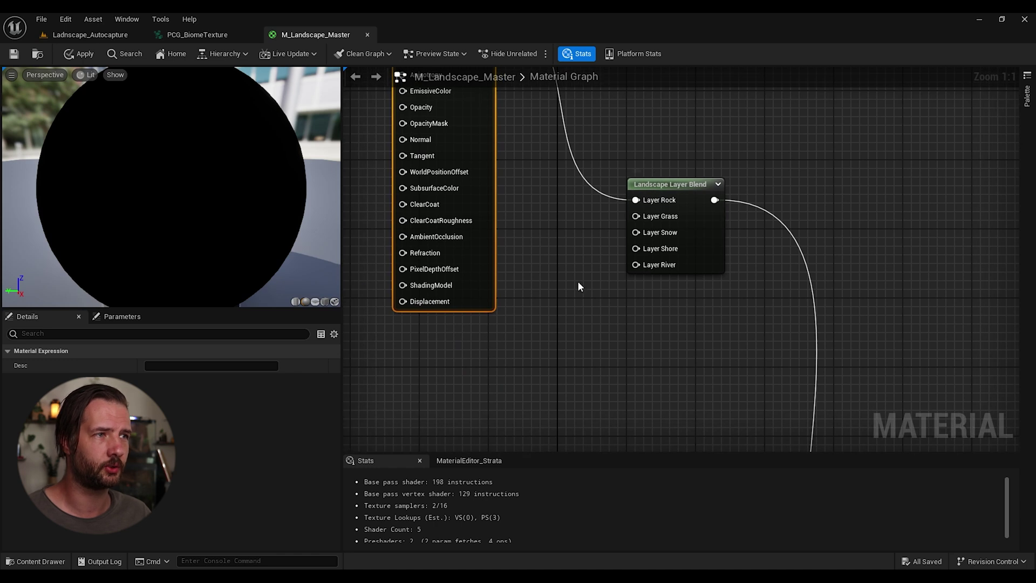
right_drag(536, 275, 643, 372)
scroll(644, 372, down, 1)
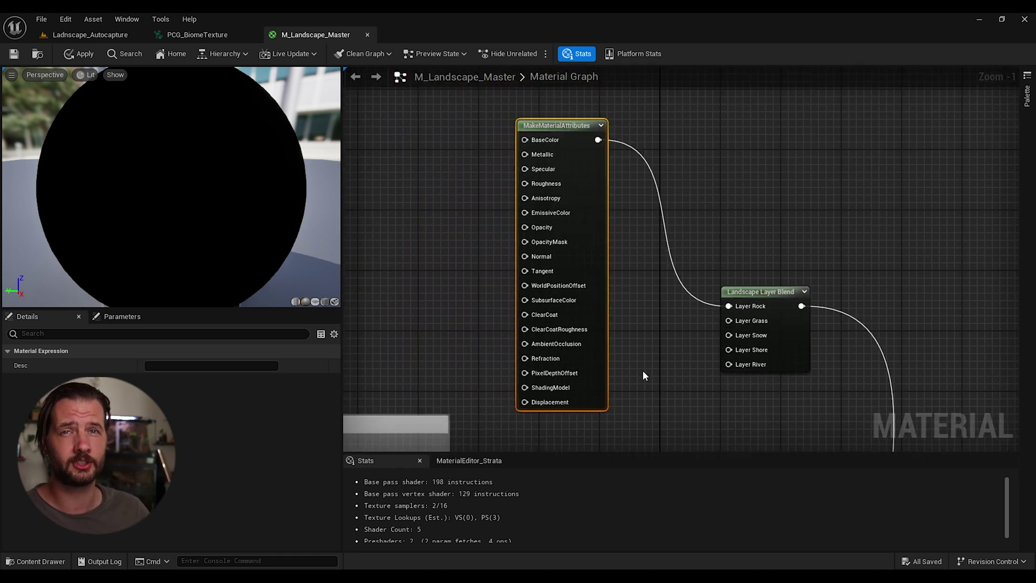
right_drag(620, 231, 684, 339)
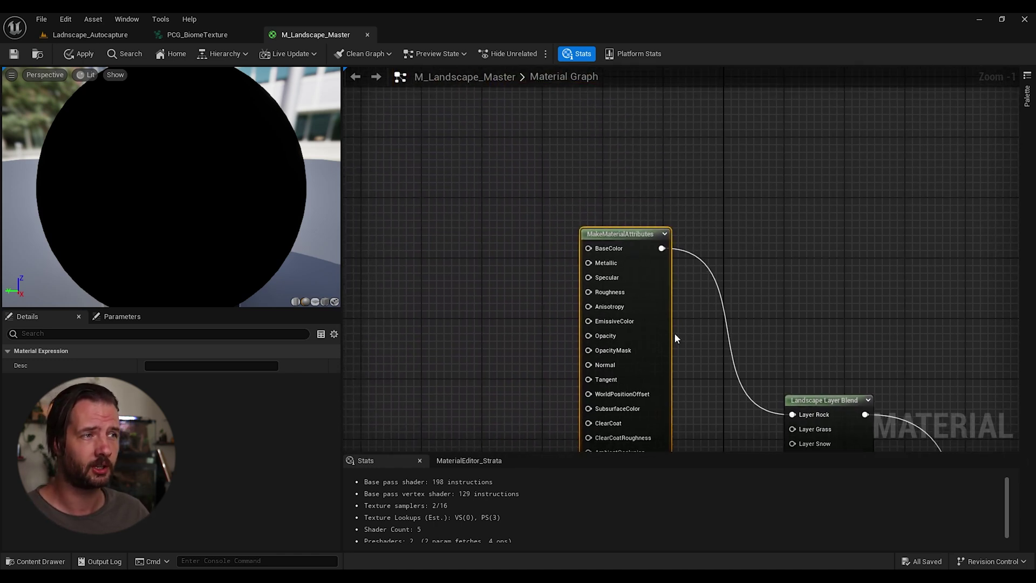
drag(615, 233, 615, 135)
click(485, 176)
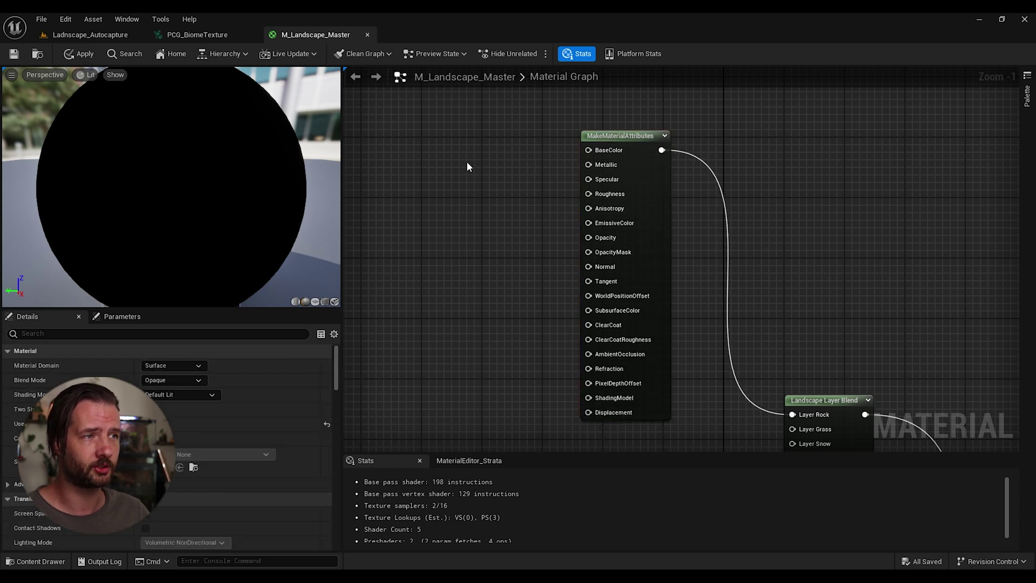
Add a Constant4Vector node beside the MakeMaterialAttributes copy and connect its output to BaseColor.
key(4)
click(415, 180)
drag(435, 190, 588, 150)
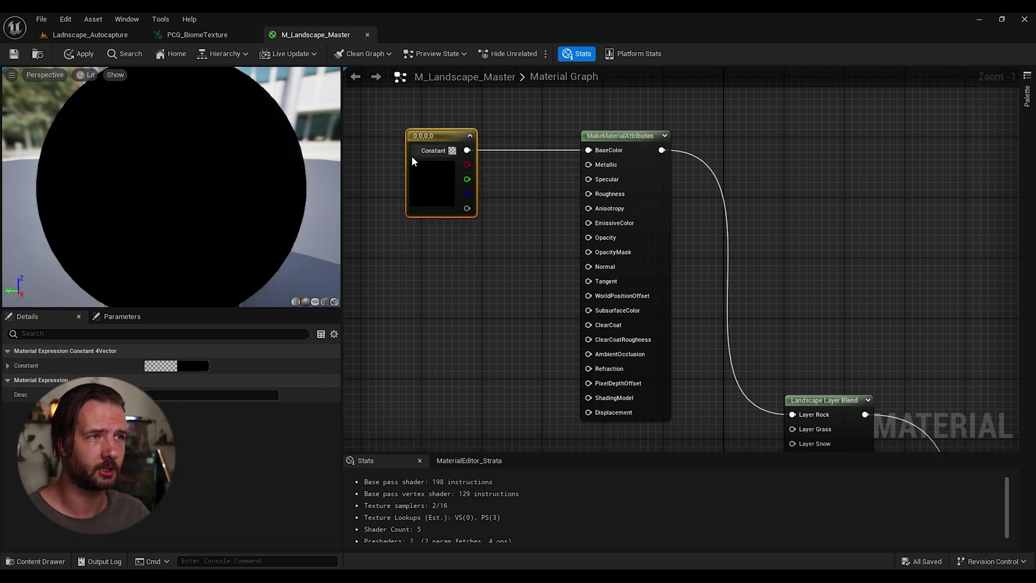
Set the constant's colour to yellow (R 1.0, G 0.73, B 0.0) with alpha 1.0 and move the node closer to MakeMaterialAttributes.
double_click(450, 175)
drag(604, 322, 605, 217)
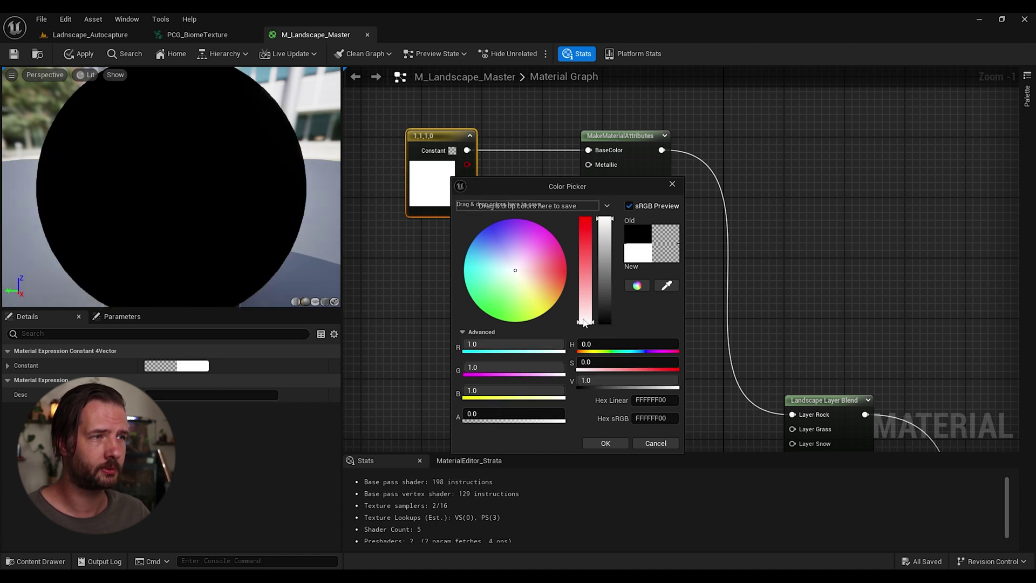
drag(583, 322, 584, 321)
drag(517, 274, 554, 307)
drag(506, 417, 561, 417)
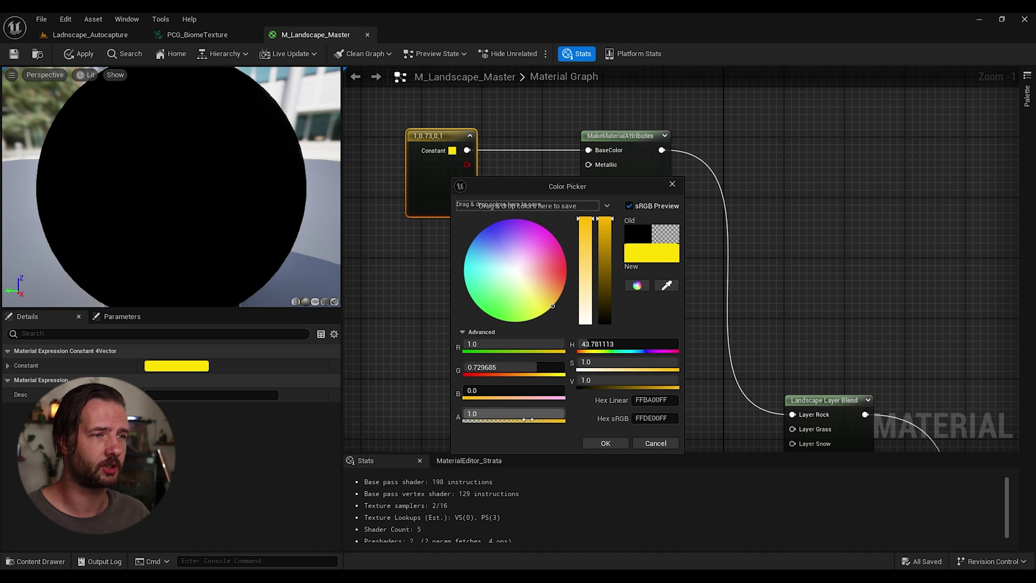
click(609, 444)
click(471, 274)
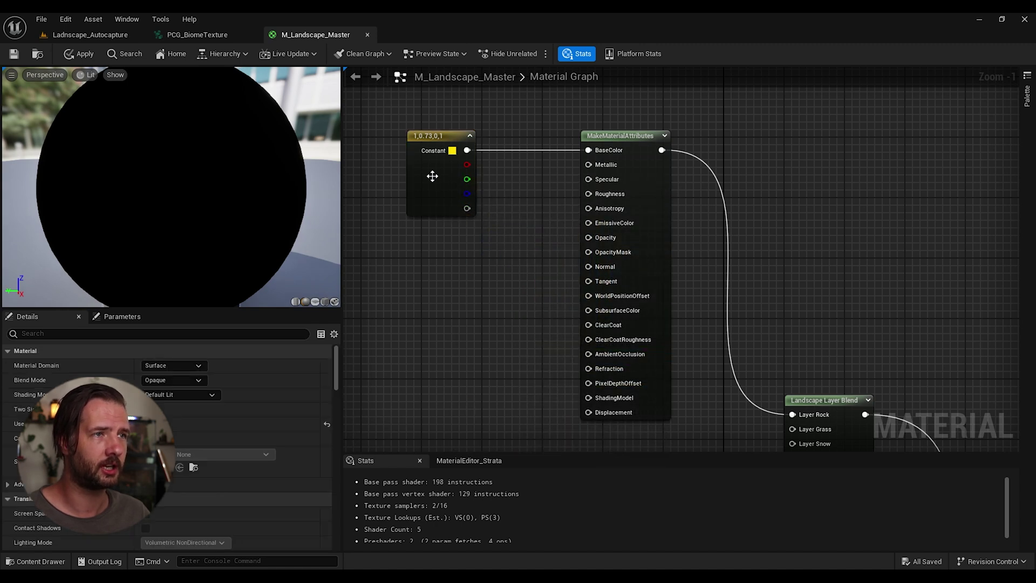
click(433, 176)
drag(432, 176, 484, 176)
Examine the Mask colour parameters, their MakeMaterialAttributes nodes, and the wiring through the painting-mode layer blend to the switch.
scroll(626, 237, down, 1)
right_drag(626, 237, 472, 109)
right_drag(606, 303, 527, 253)
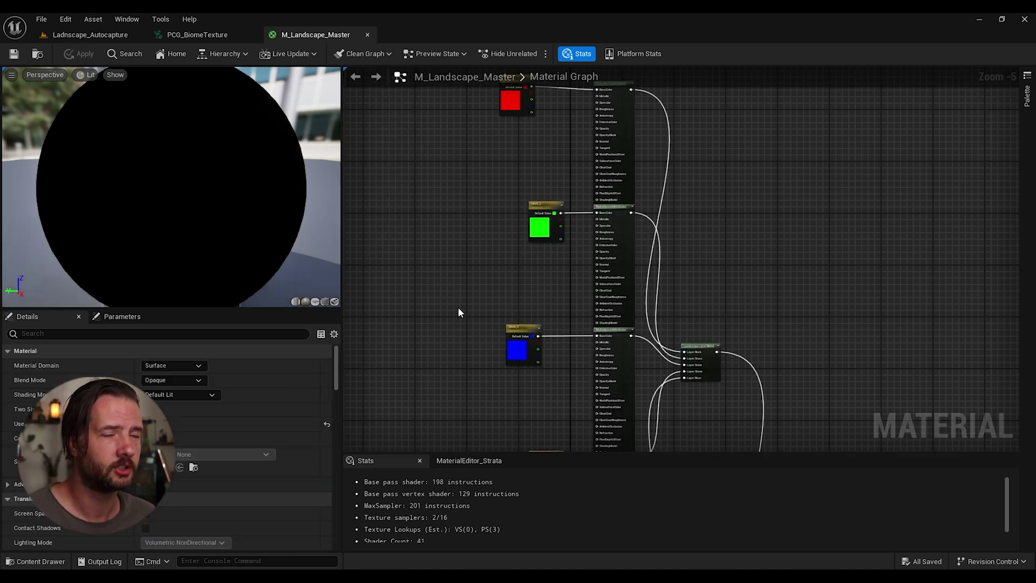
right_drag(455, 303, 465, 381)
right_drag(493, 333, 452, 230)
scroll(451, 228, up, 2)
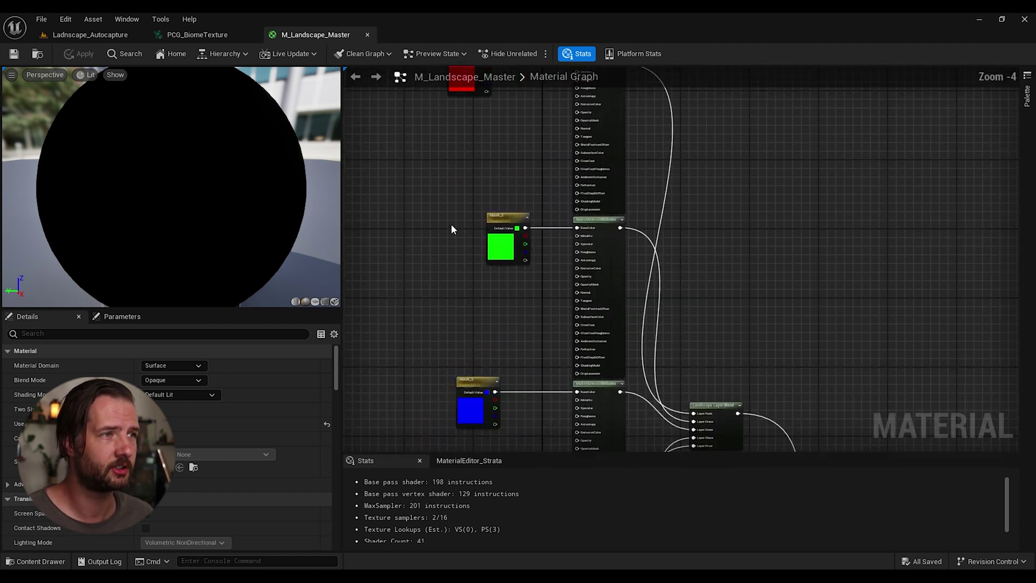
right_drag(723, 294, 606, 67)
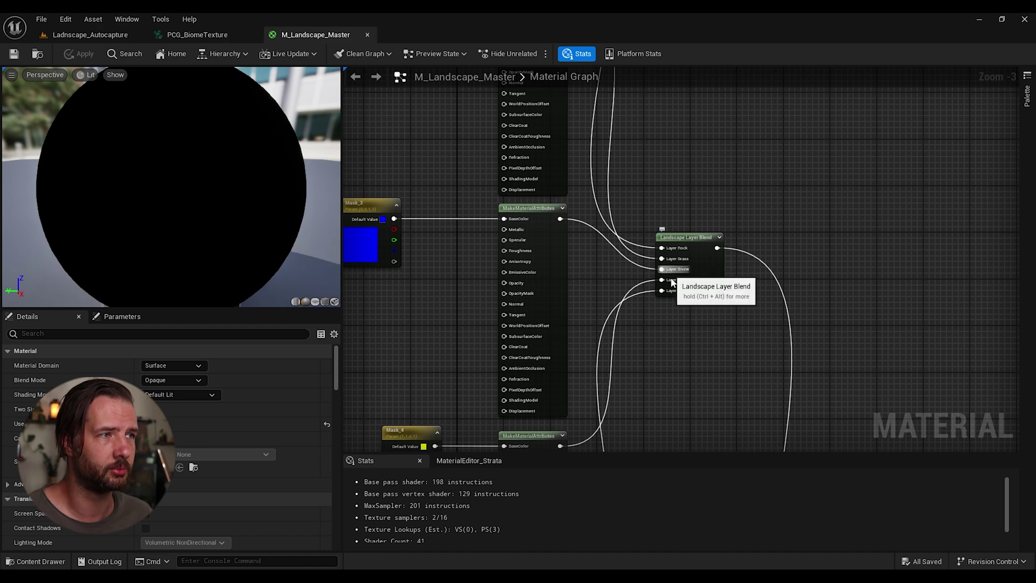
right_drag(678, 317, 712, 162)
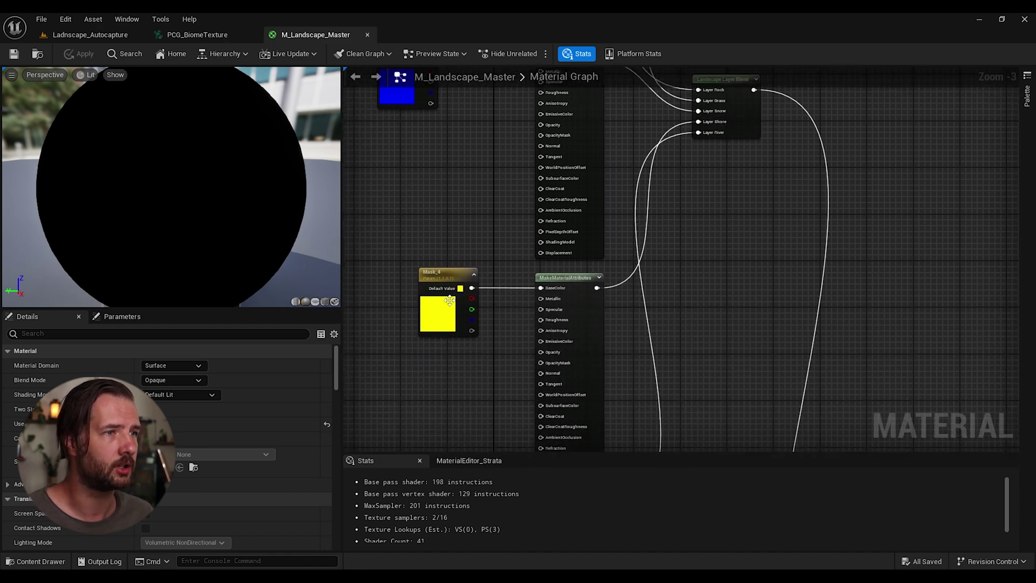
right_drag(518, 431, 510, 207)
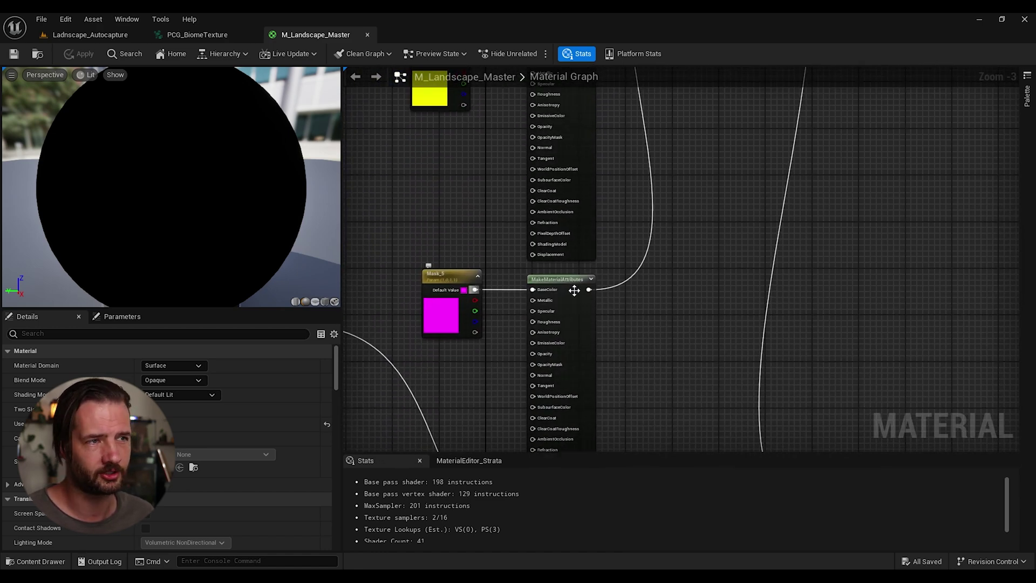
right_drag(685, 219, 606, 448)
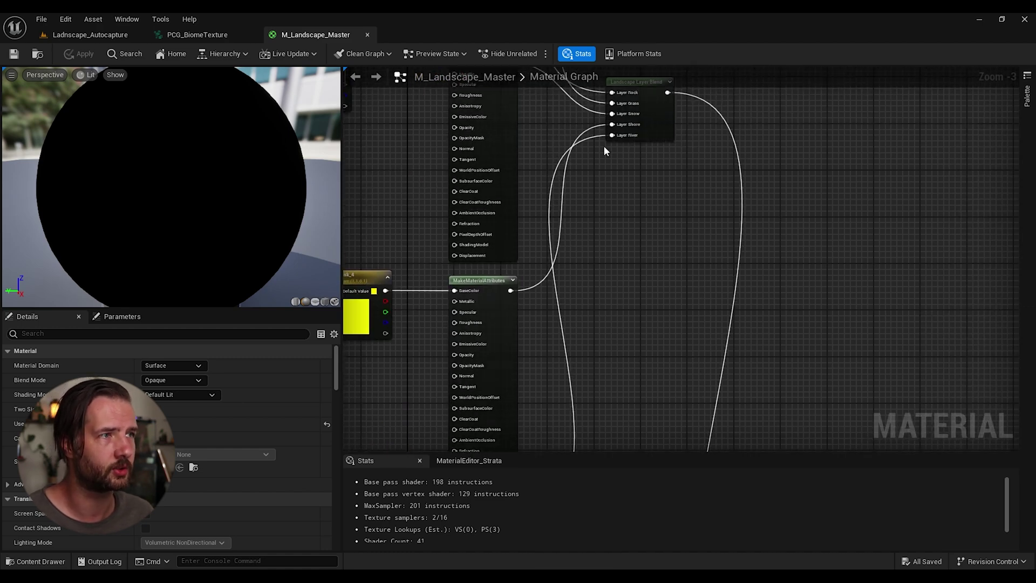
scroll(505, 215, down, 4)
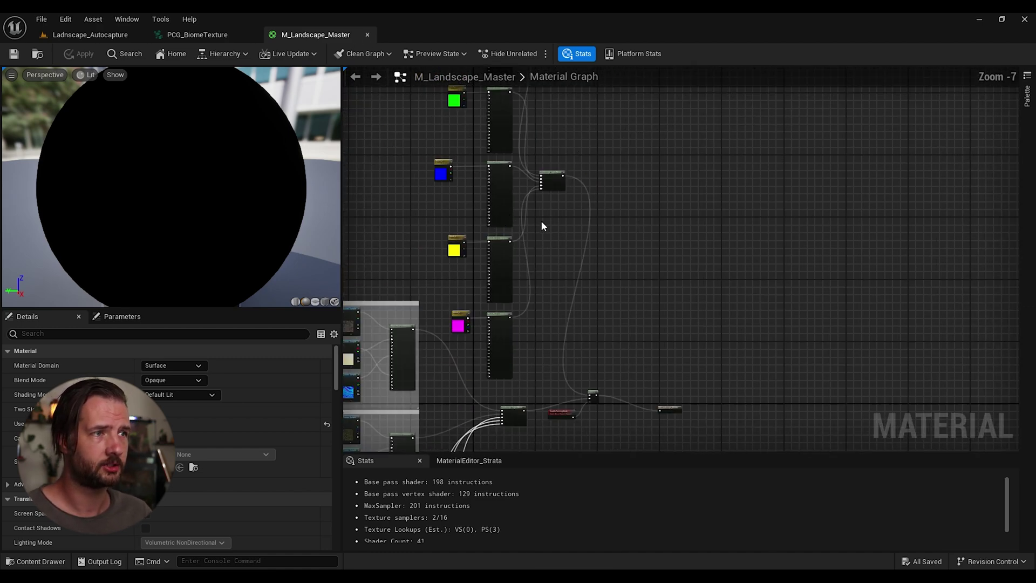
scroll(527, 254, up, 2)
right_drag(527, 255, 578, 264)
right_drag(584, 417, 564, 252)
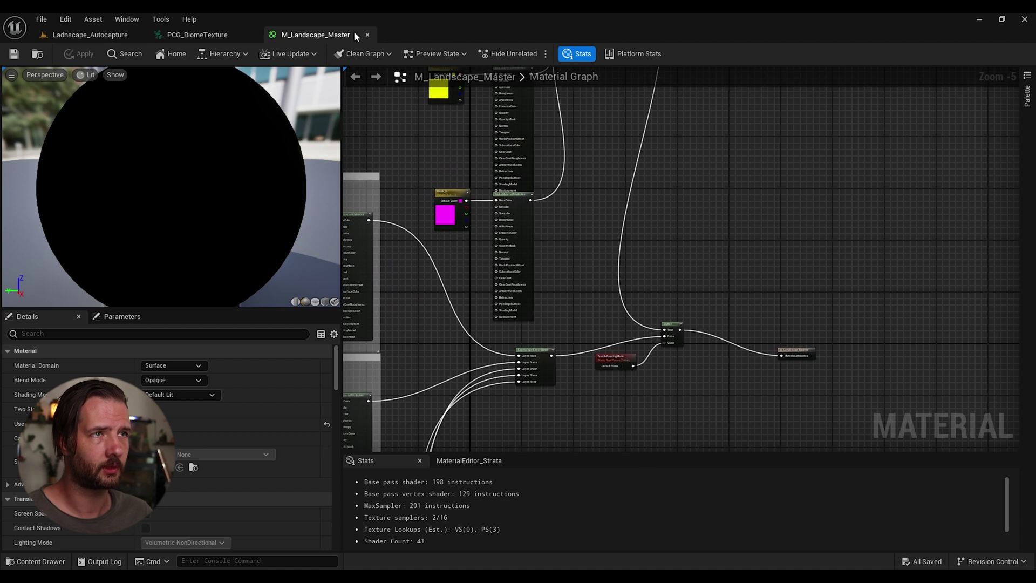
click(367, 34)
click(69, 33)
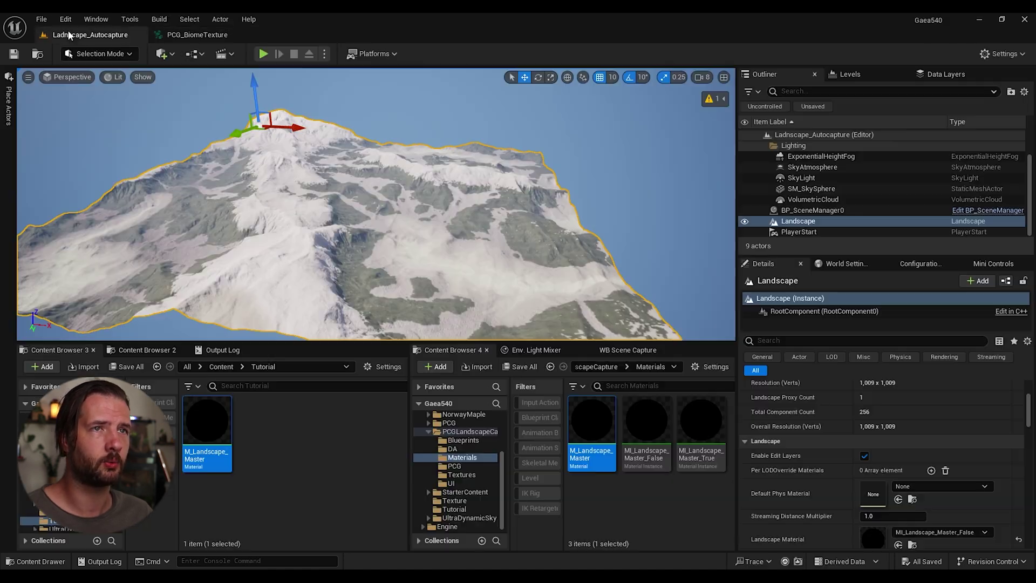
click(290, 451)
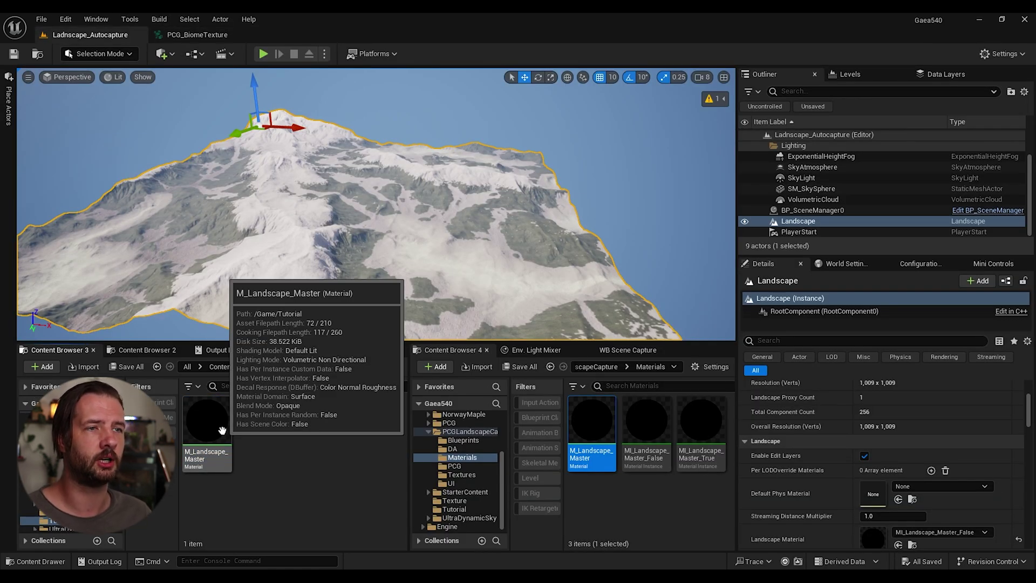
right_click(222, 430)
click(257, 468)
click(202, 426)
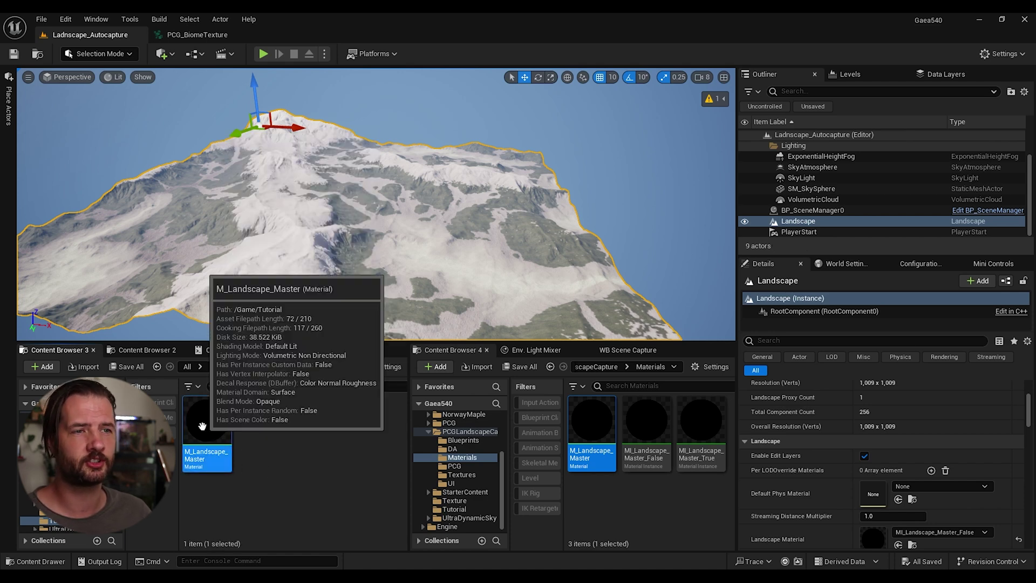
Reopen M_Landscape_Master and examine the EnablePaintingMode parameter and the switch it controls.
double_click(202, 426)
right_drag(453, 270, 815, 195)
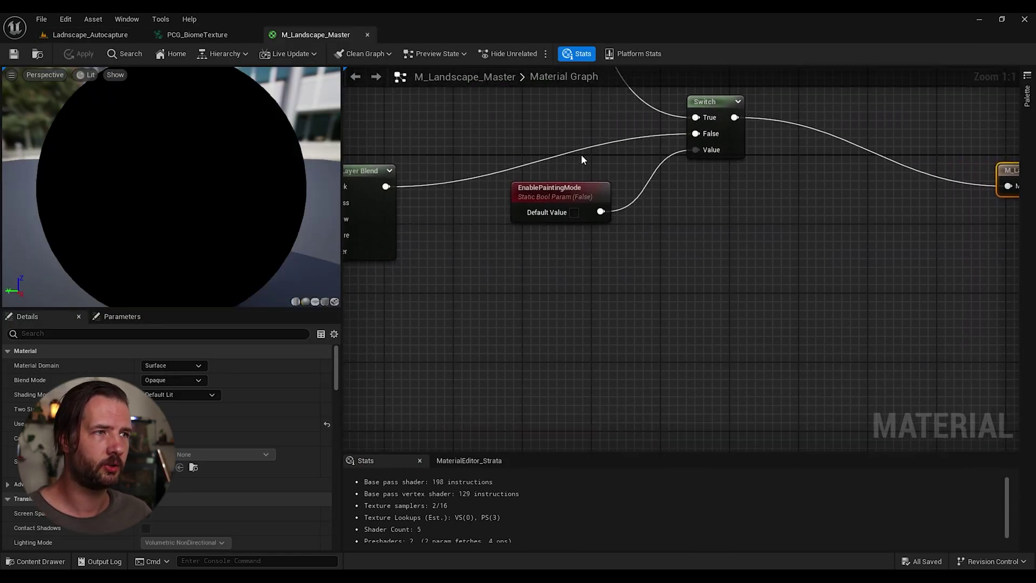
click(555, 185)
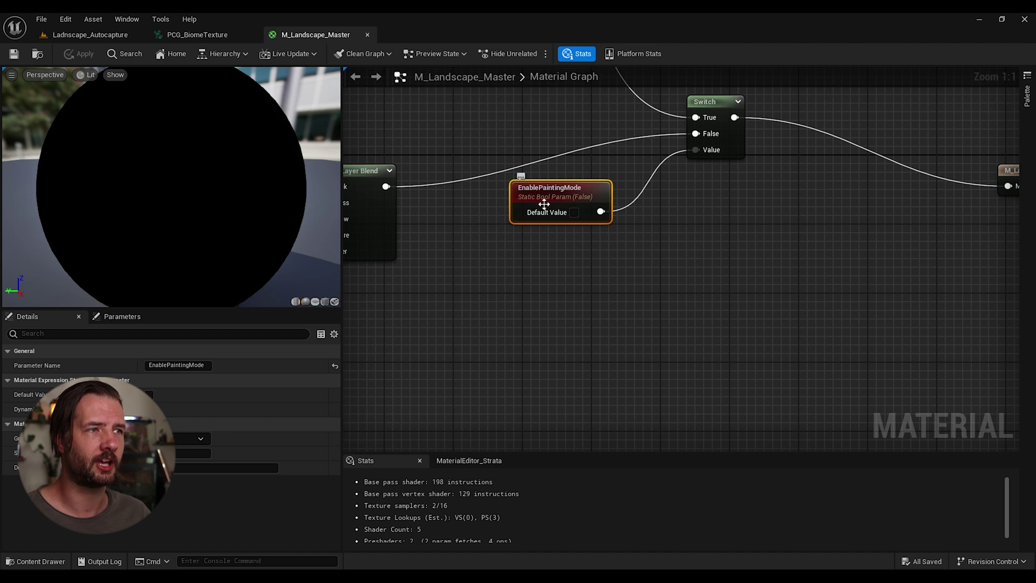
click(712, 108)
click(517, 184)
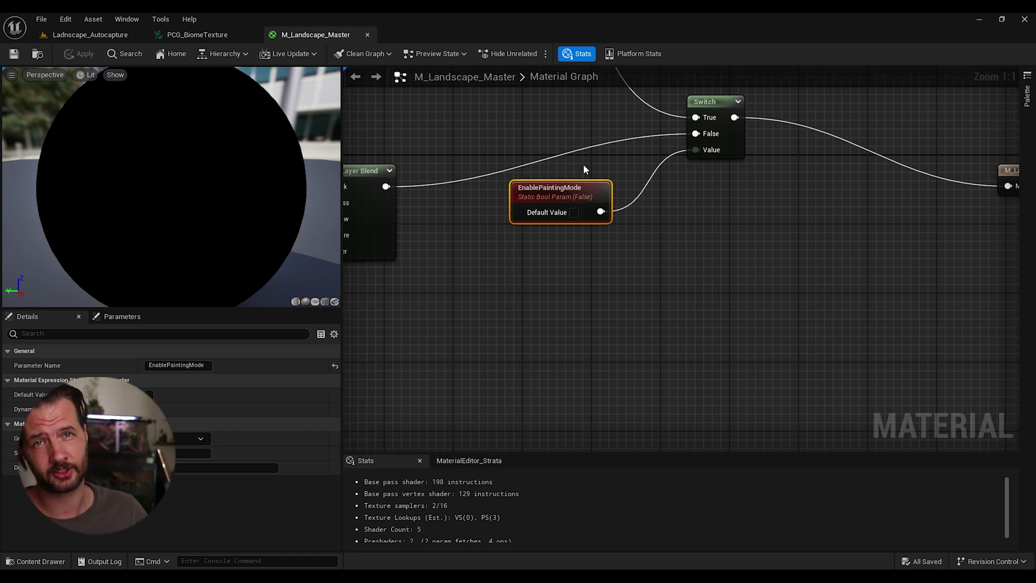
Close the material, return to the landscape level, and create a material instance from M_Landscape_Master in the Tutorial folder.
click(368, 34)
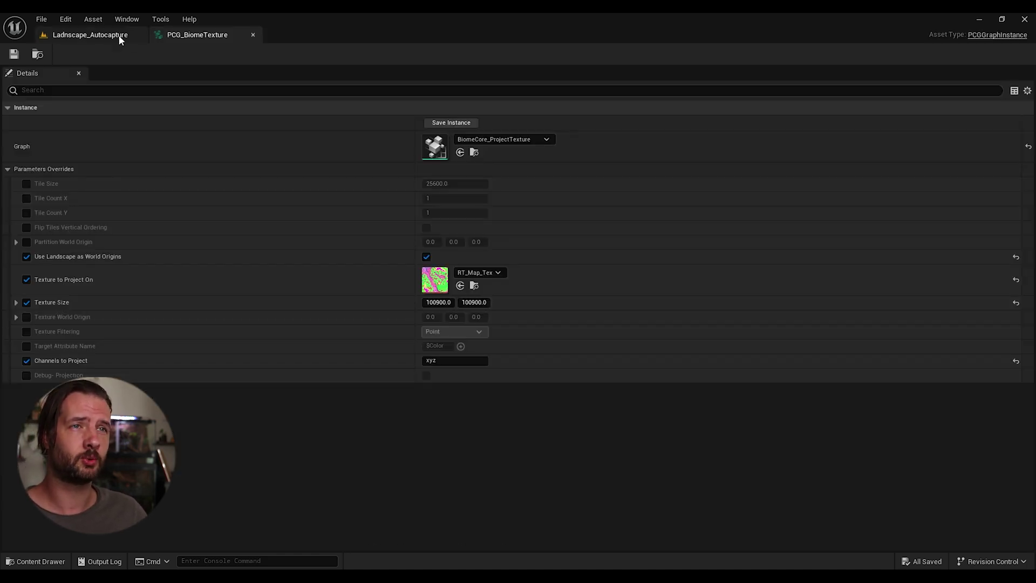
click(88, 34)
right_click(223, 427)
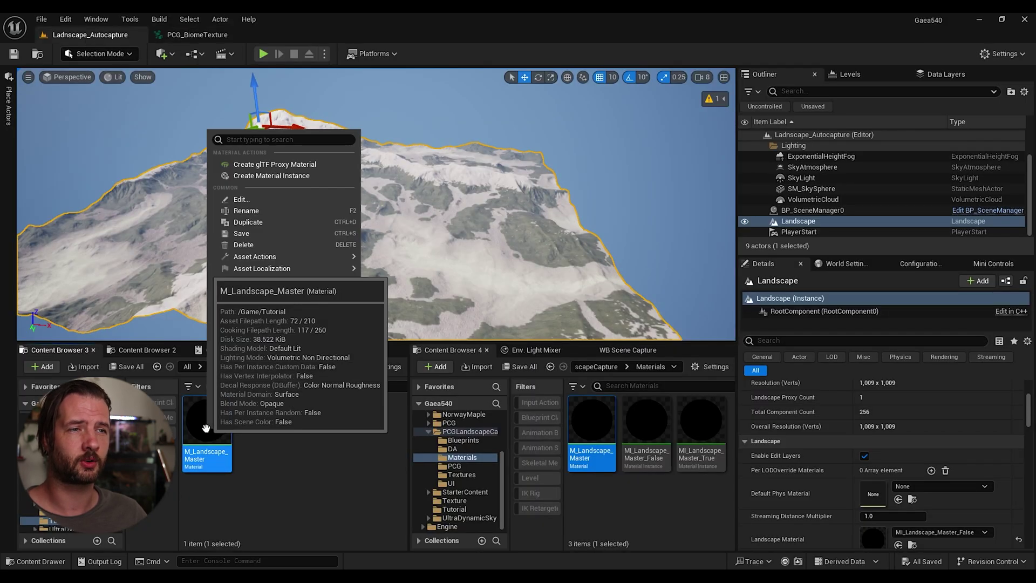
click(289, 176)
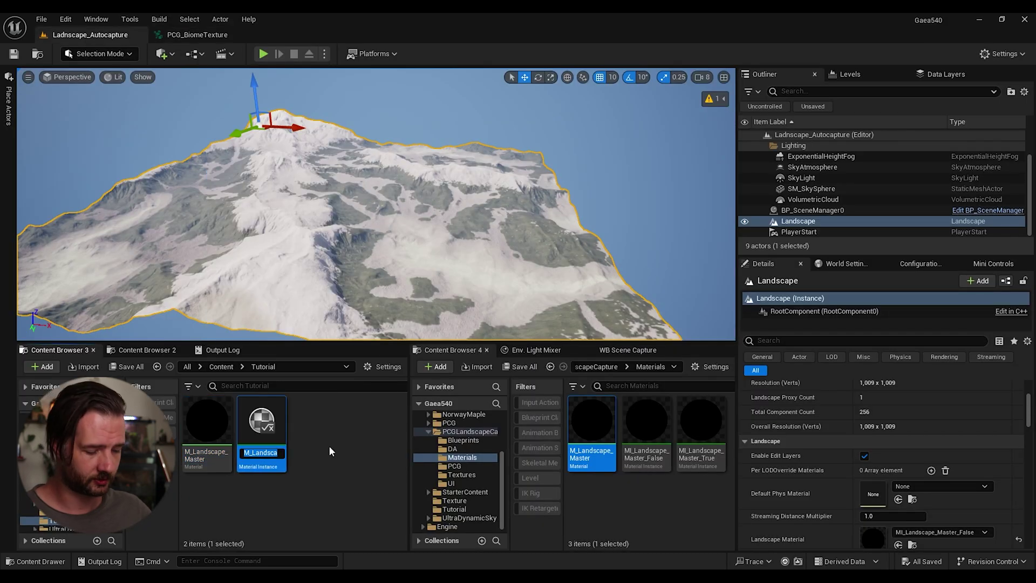
Name the new material instance M_Landscape_Master_Enabled.
key(End)
key(BackSpace)
key(BackSpace)
key(BackSpace)
key(BackSpace)
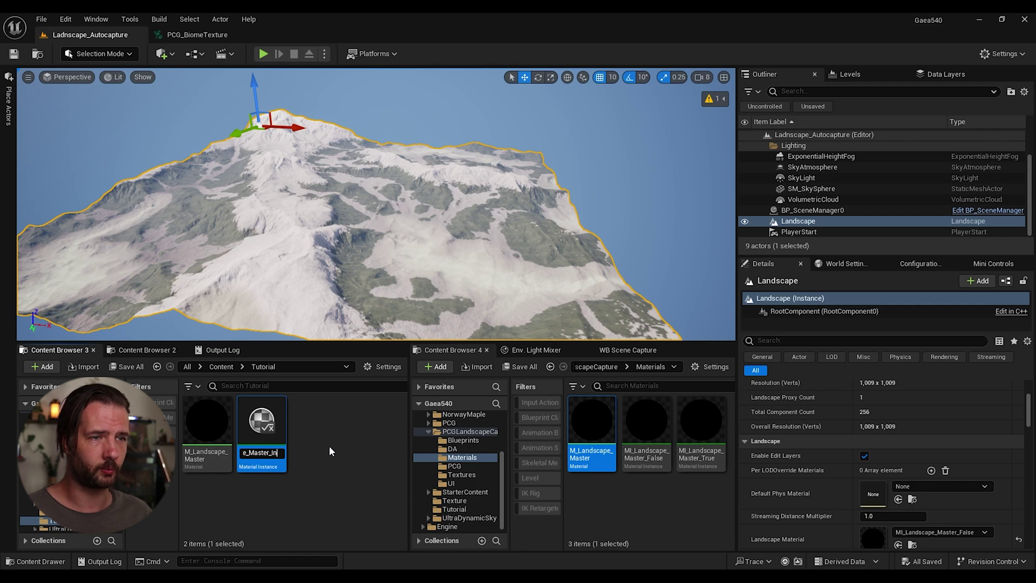
text(Enabled)
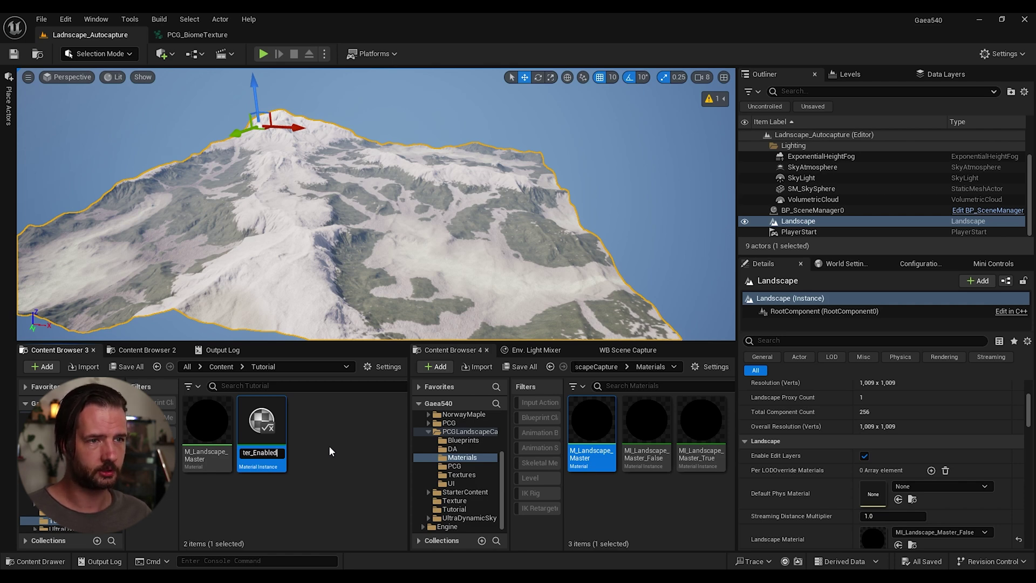
key(Return)
Create a second material instance from M_Landscape_Master, name it M_Landscape_Master_Disabled, and save all unsaved assets.
right_click(263, 429)
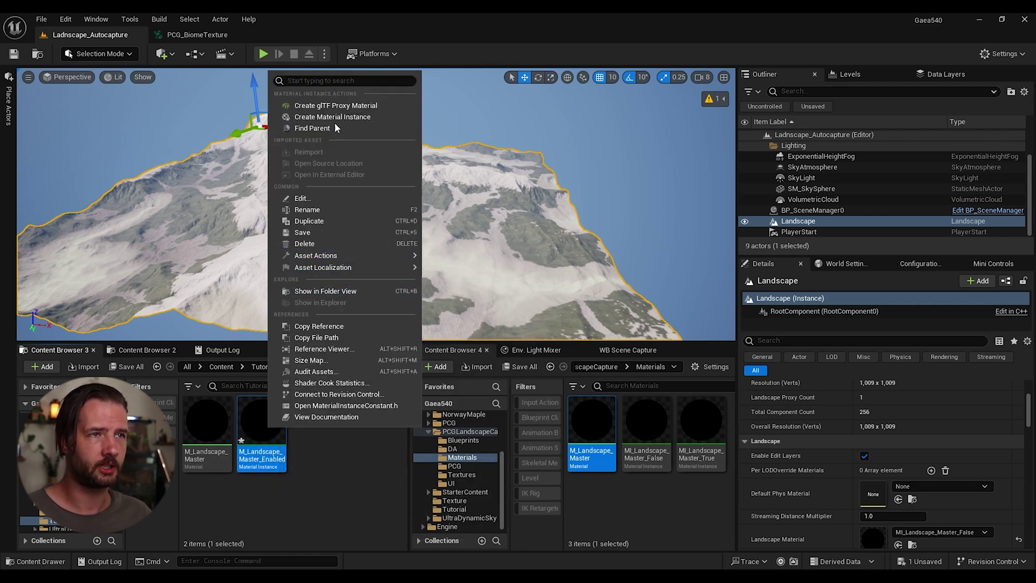
click(328, 507)
right_click(222, 445)
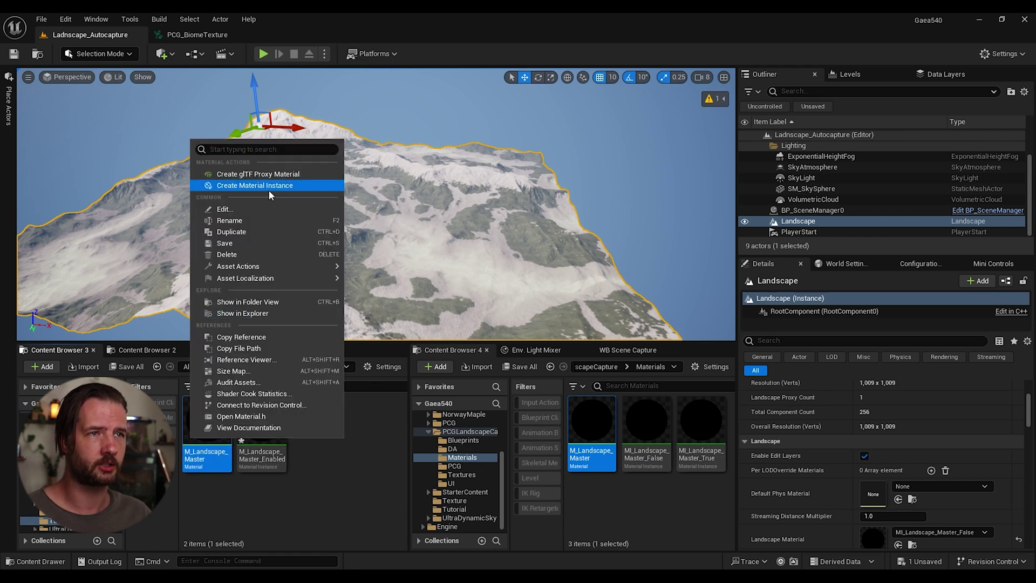
click(269, 190)
key(End)
key(BackSpace)
key(BackSpace)
key(BackSpace)
key(BackSpace)
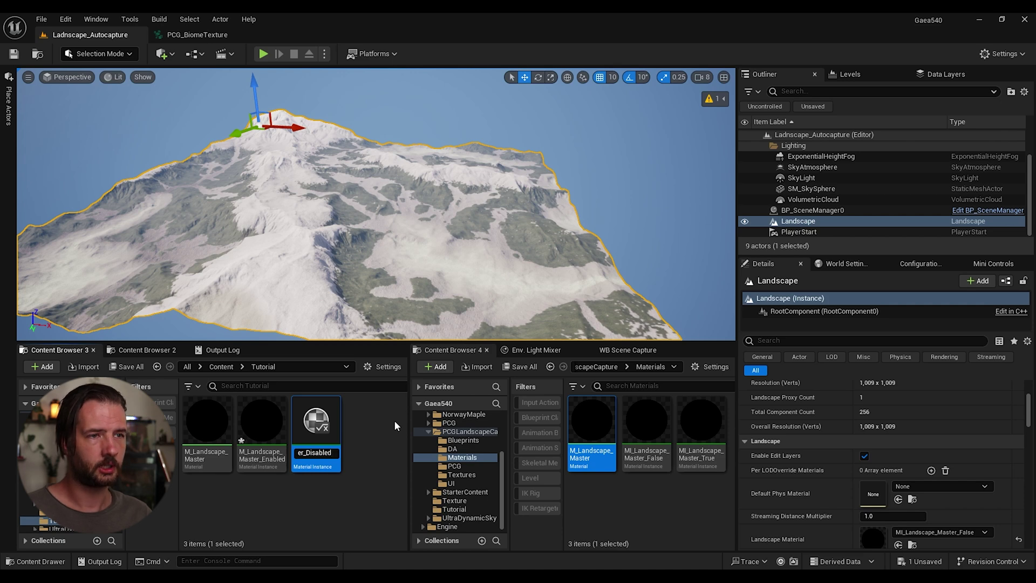
key(Return)
click(41, 19)
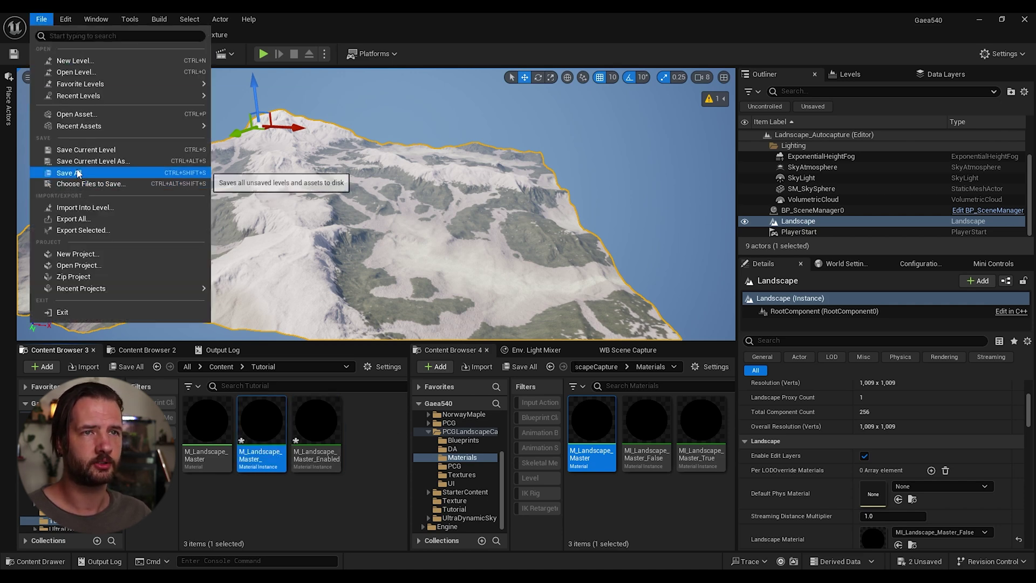
click(92, 169)
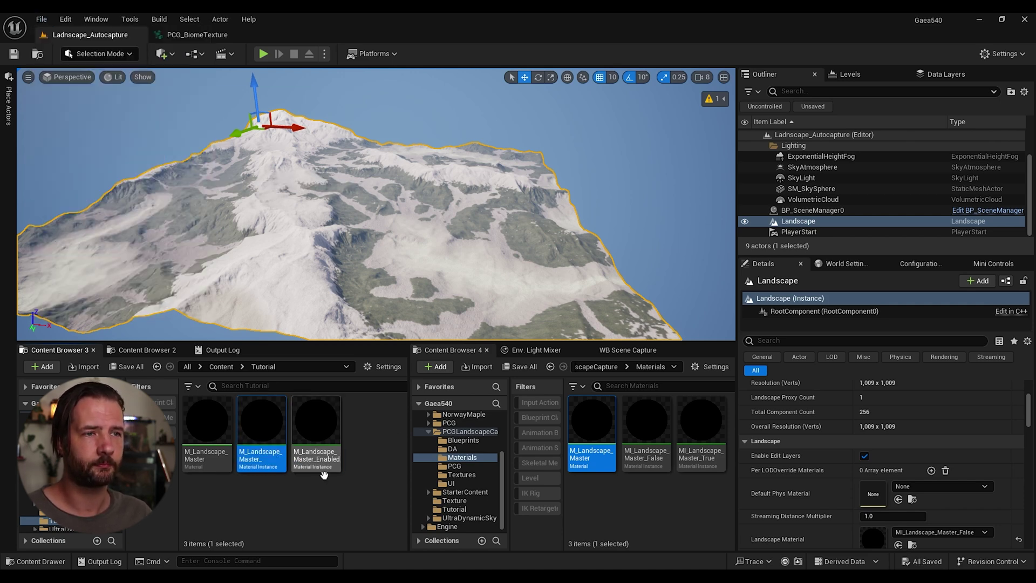
Open M_Landscape_Master_Enabled, override its EnablePaintingMode parameter and switch it on, and save the instance.
double_click(335, 434)
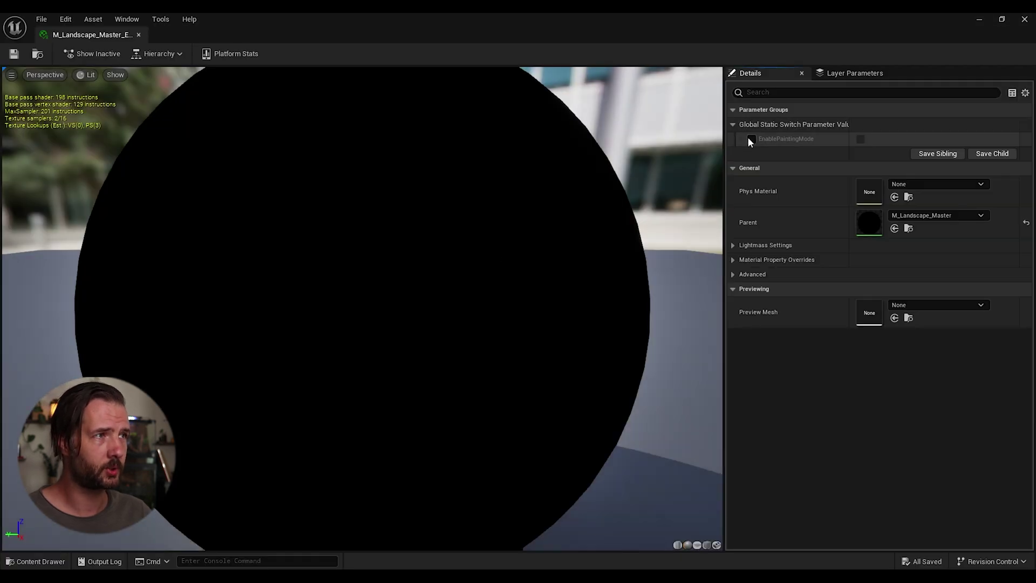
click(752, 138)
click(860, 140)
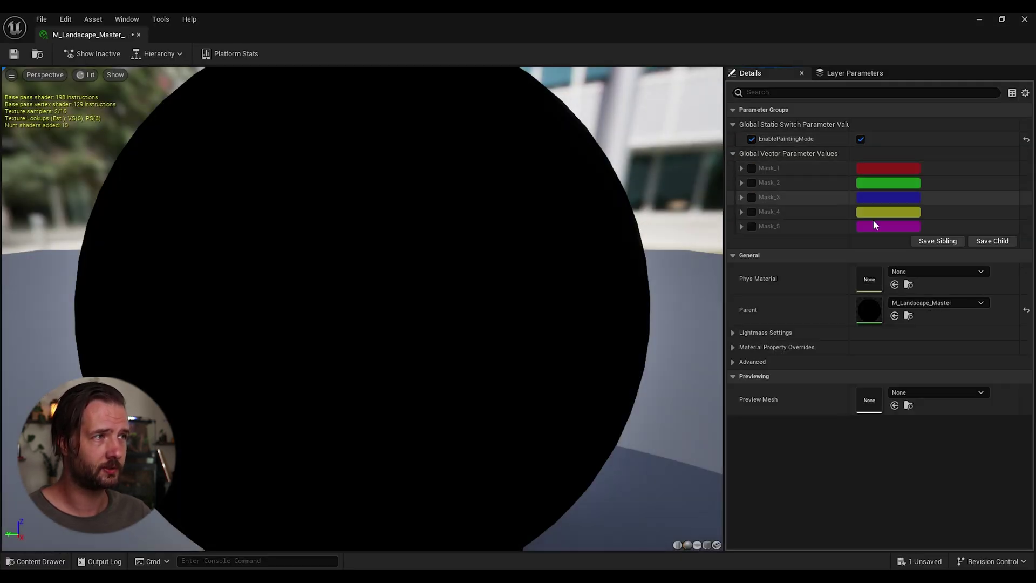
click(15, 54)
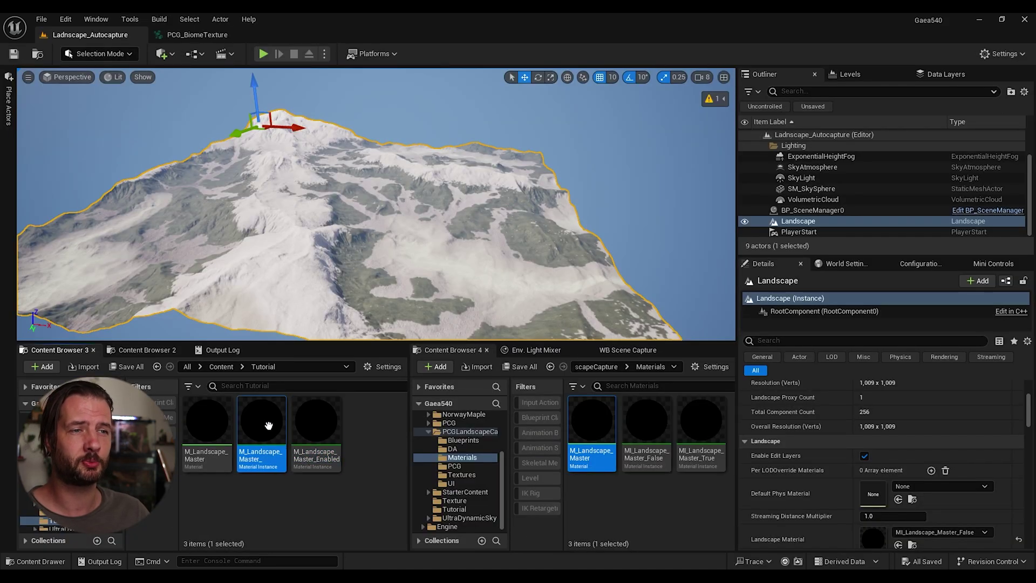
Create a Blueprint class with SceneCapture2D as its parent in the Tutorial folder and name it BP_SceneCapture.
mouse_move(313, 430)
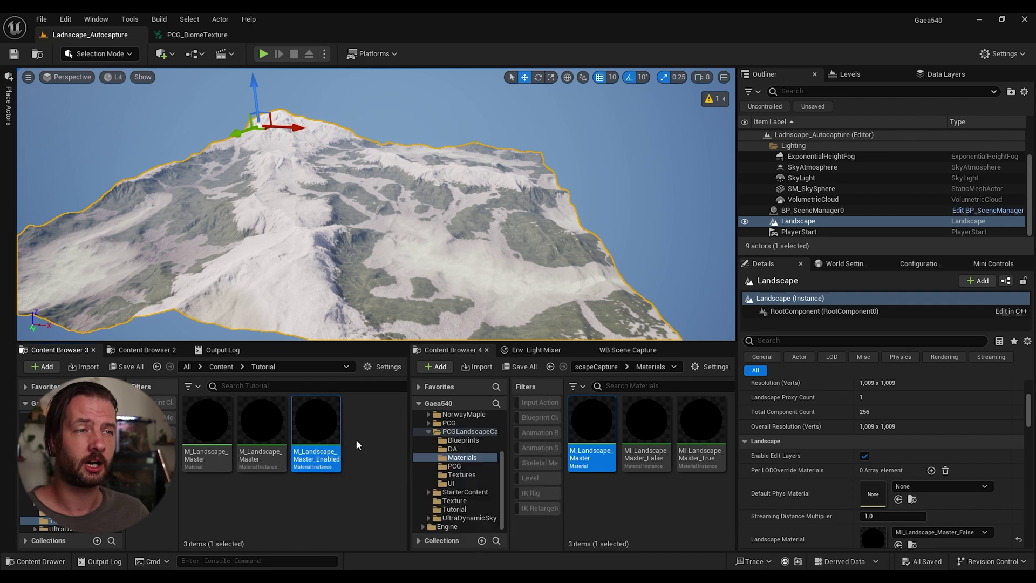
click(371, 437)
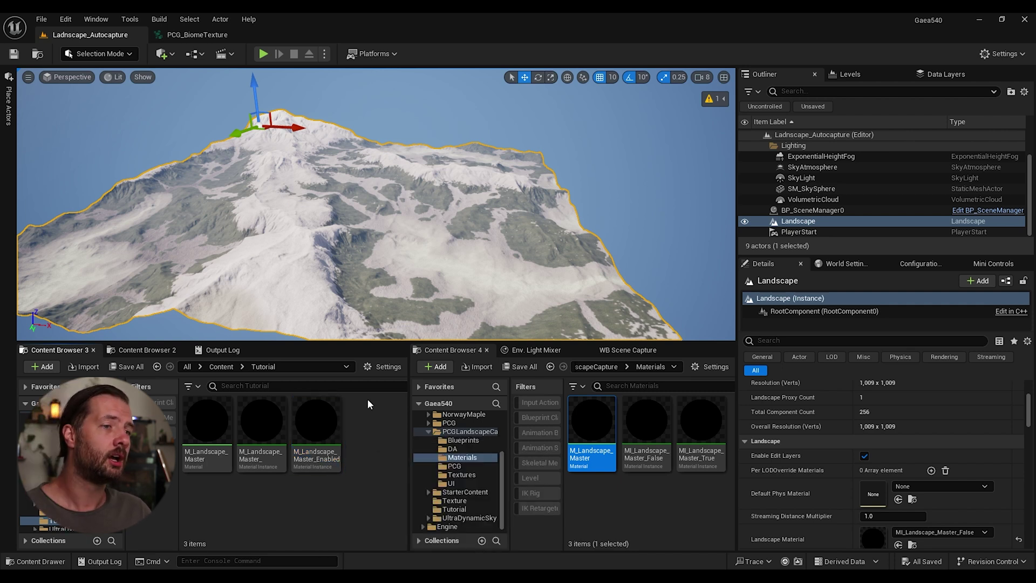
right_click(364, 438)
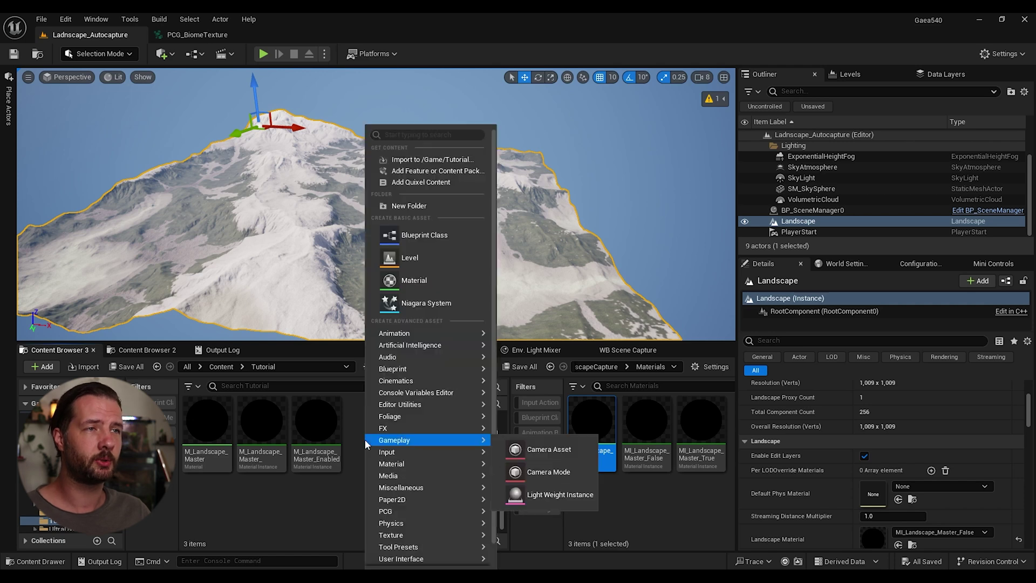
click(405, 237)
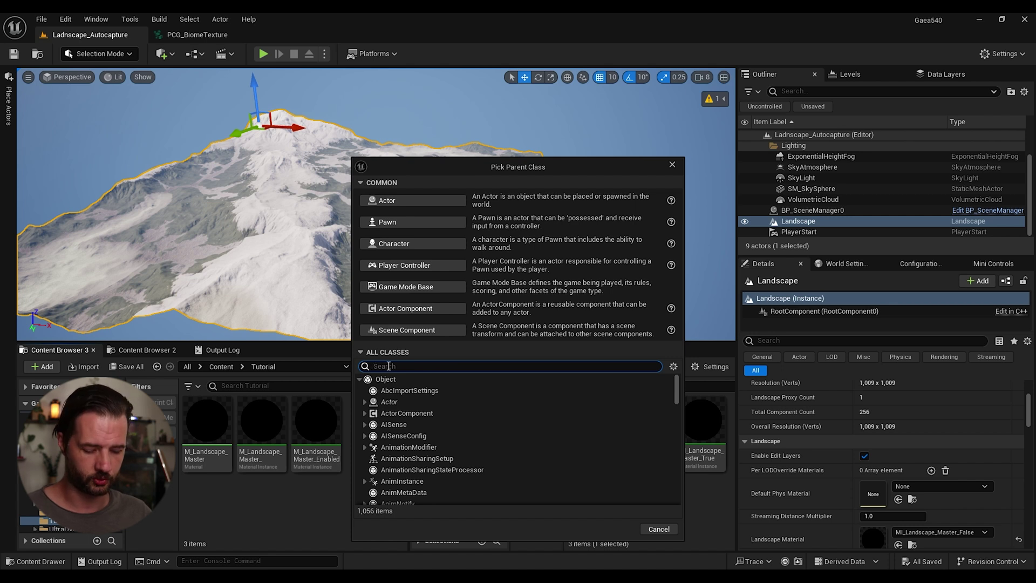
text(scene cap)
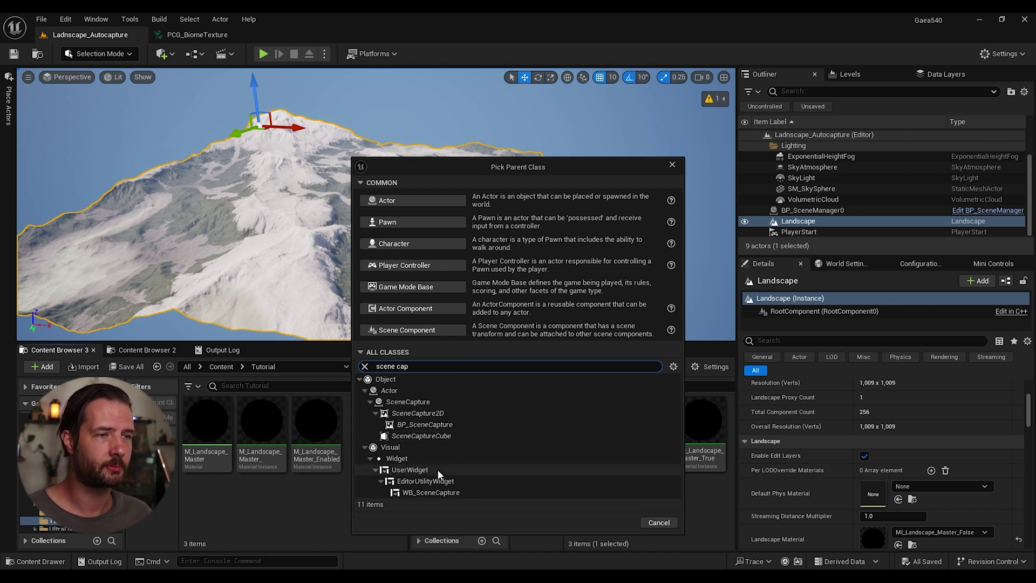
click(426, 413)
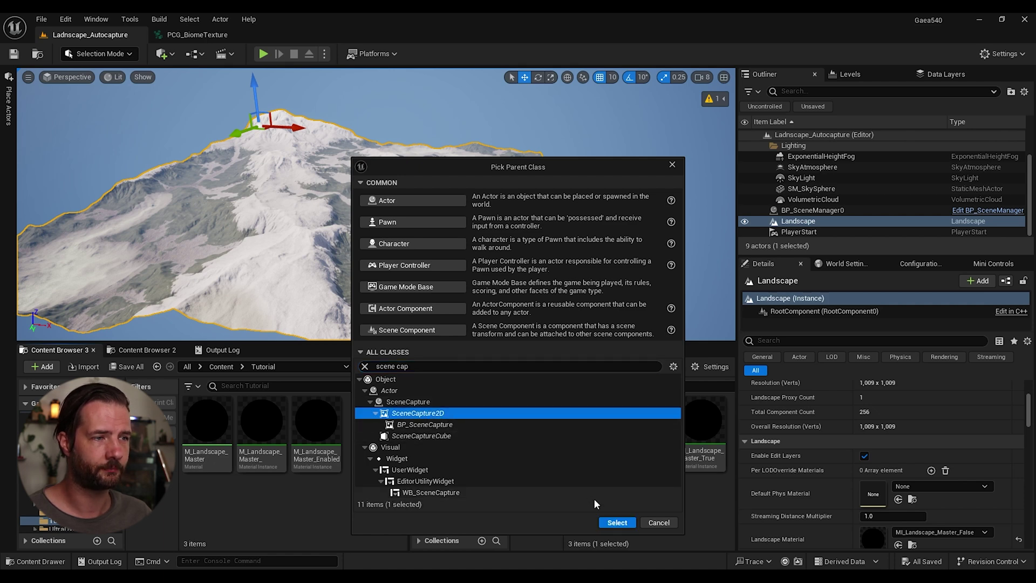
click(616, 522)
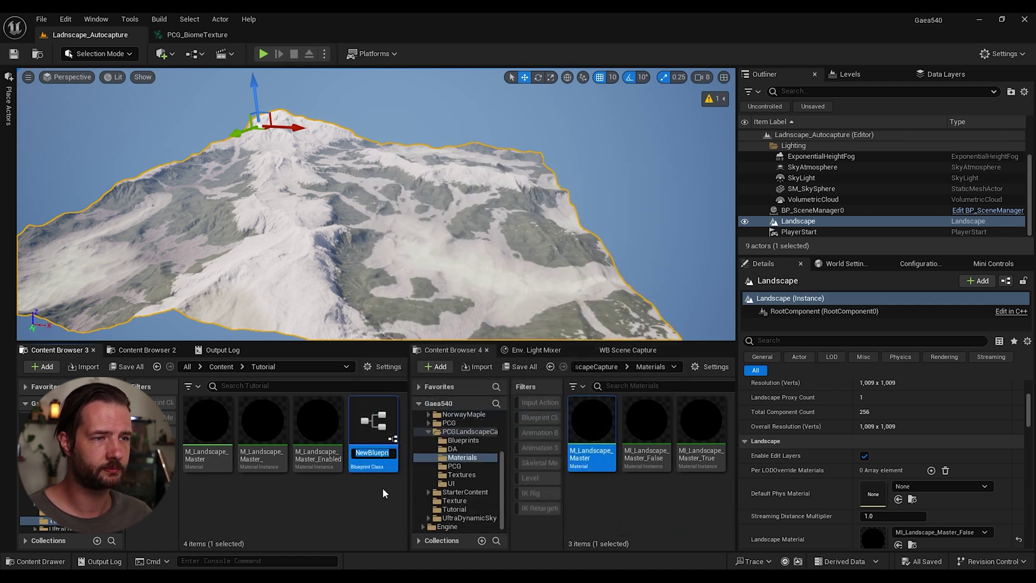
text(BP_SceneCapture)
key(Return)
Place BP_SceneCapture in the level, reset its location to the origin, and raise it above the landscape to a Z of about 23450.
drag(207, 427, 321, 198)
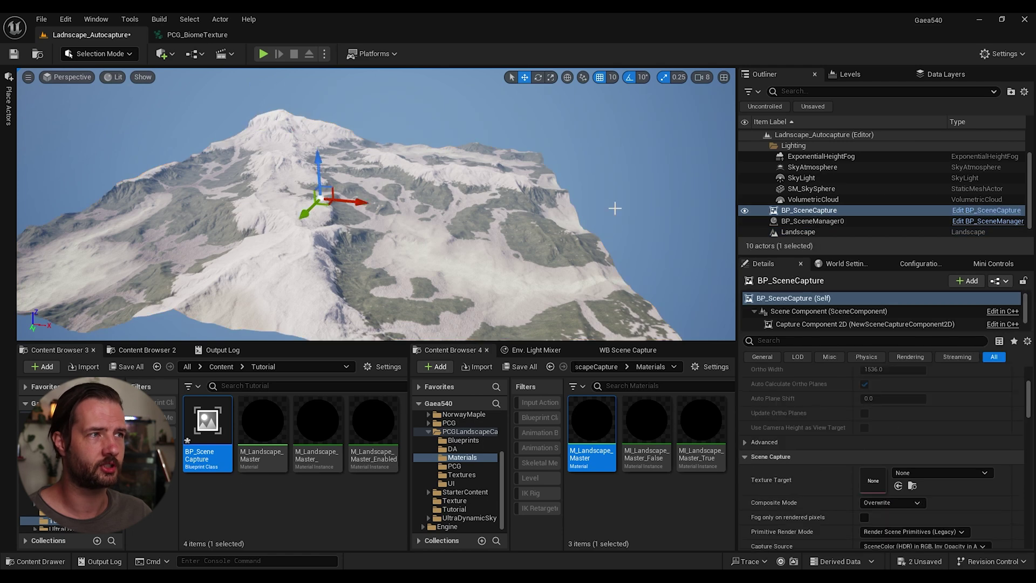
scroll(875, 377, up, 4)
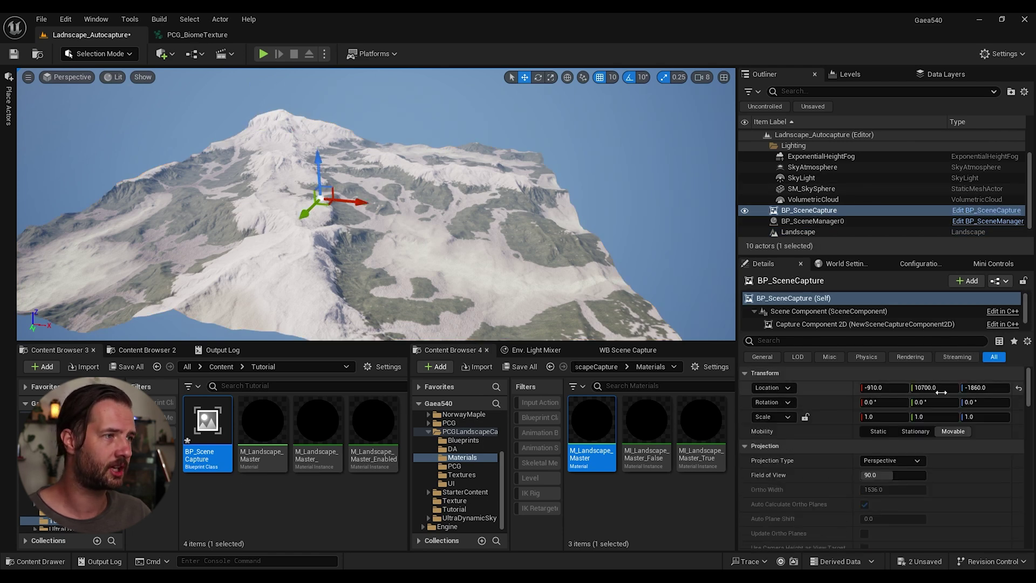
click(1018, 388)
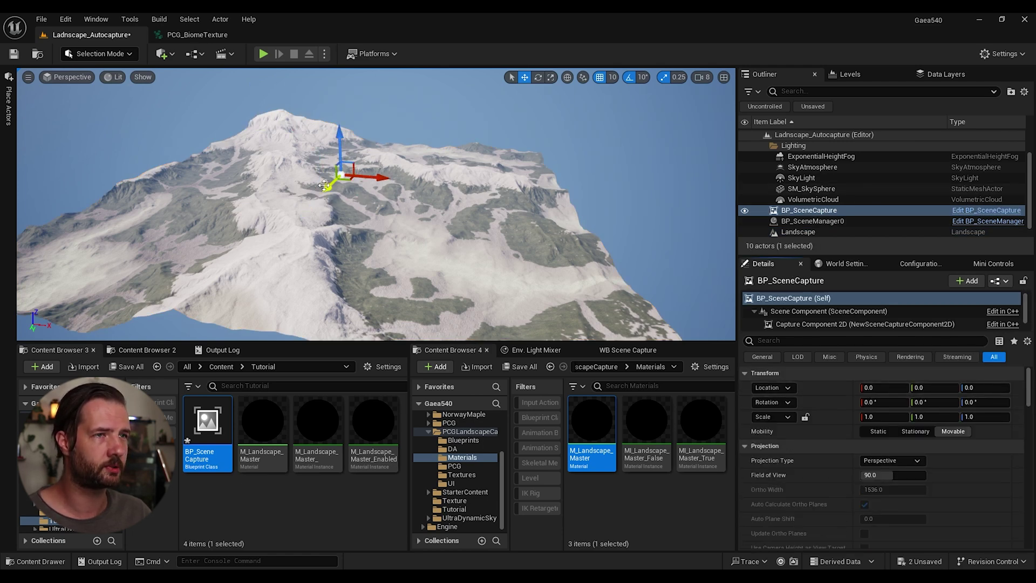
right_drag(341, 139, 337, 115)
drag(336, 201, 334, 91)
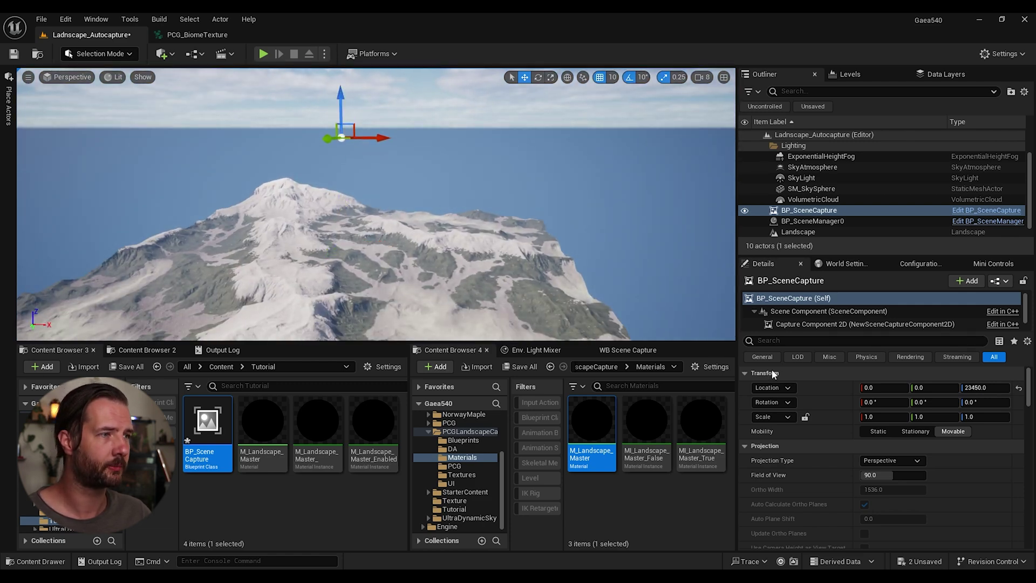
Create a new Render Target as BP_SceneCapture's Texture Target and save it in the Tutorial folder as RenderTarget2D.
scroll(786, 374, down, 4)
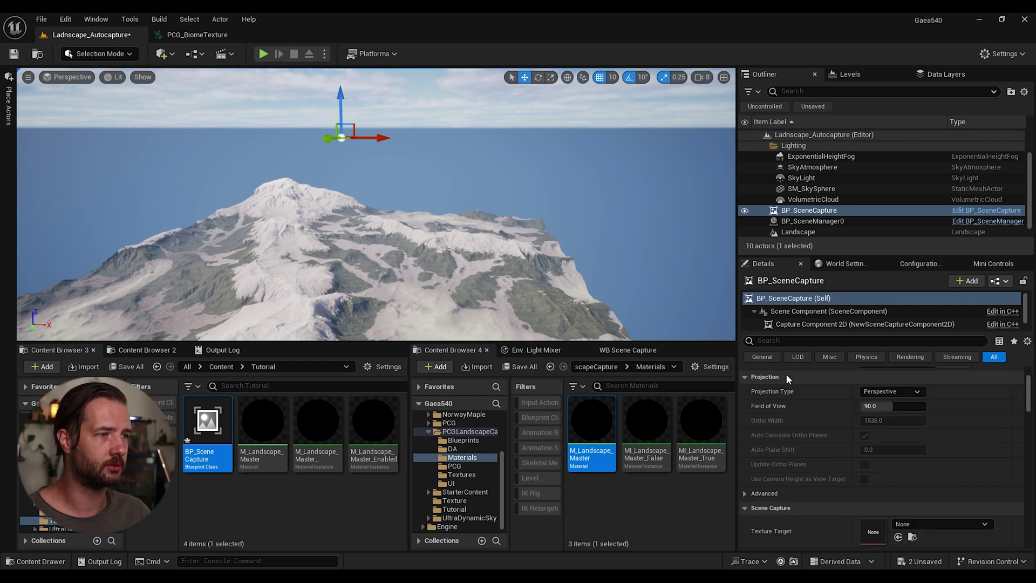
scroll(786, 374, down, 1)
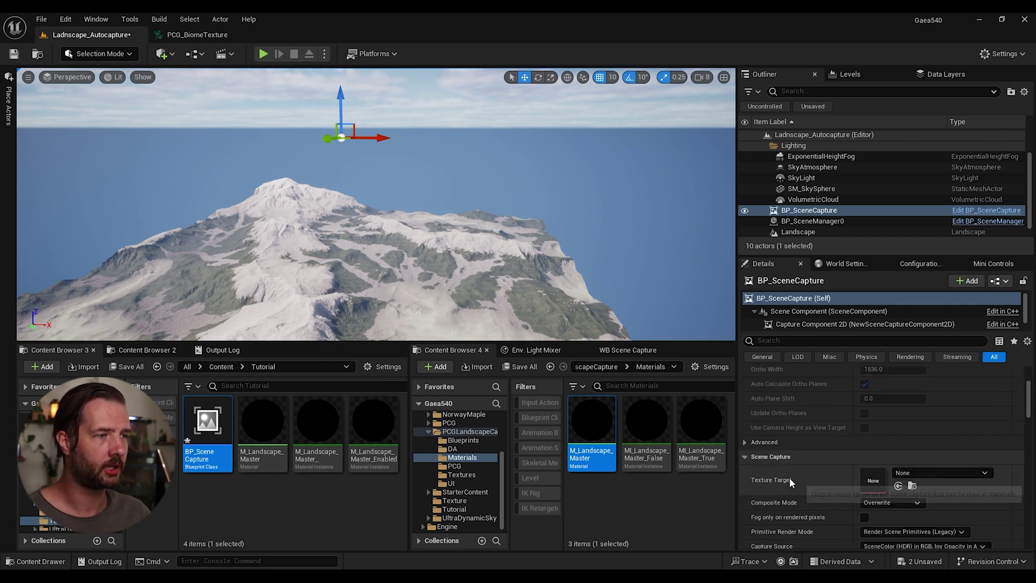
scroll(790, 456, down, 1)
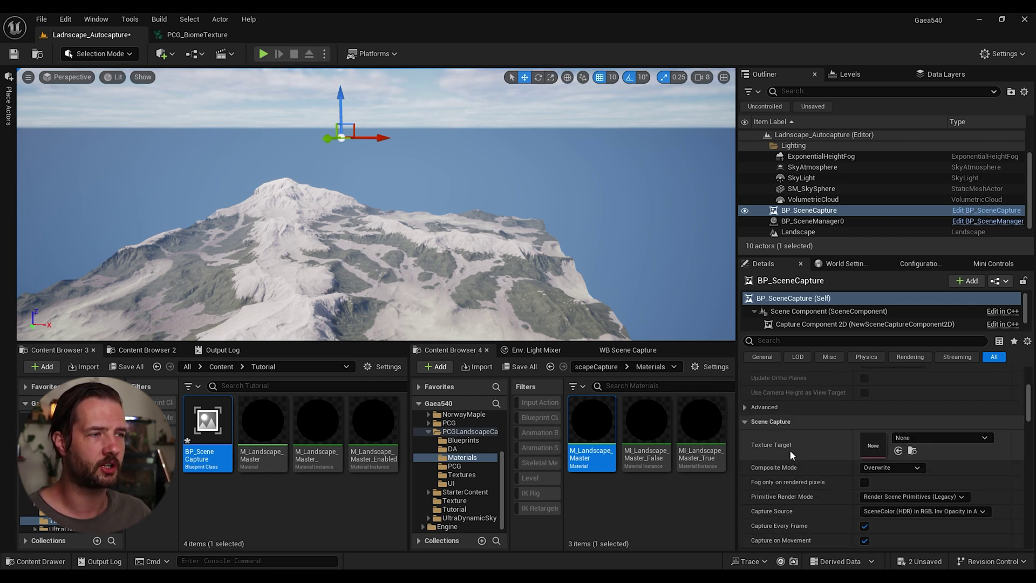
click(917, 439)
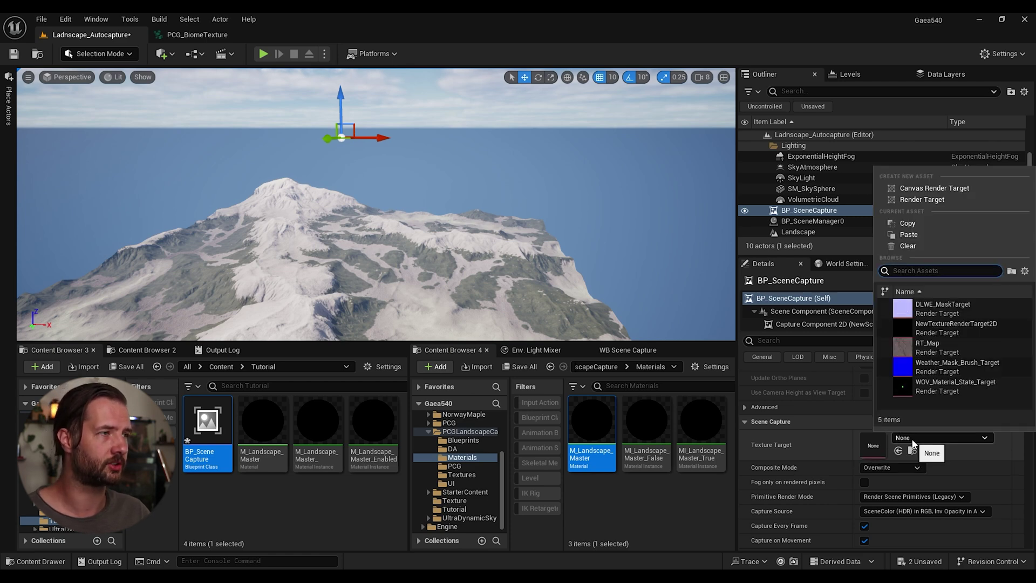
click(924, 199)
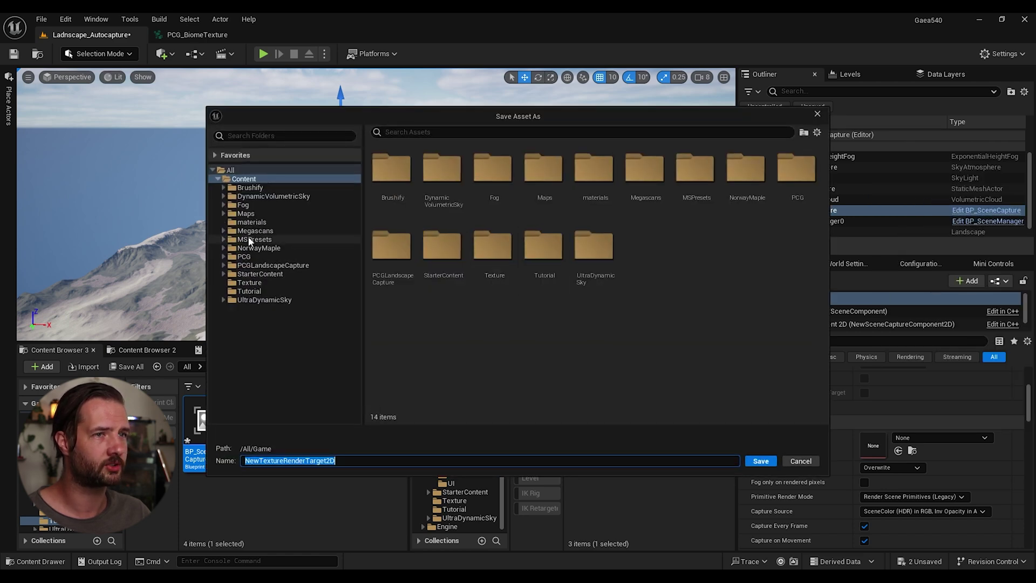
click(247, 292)
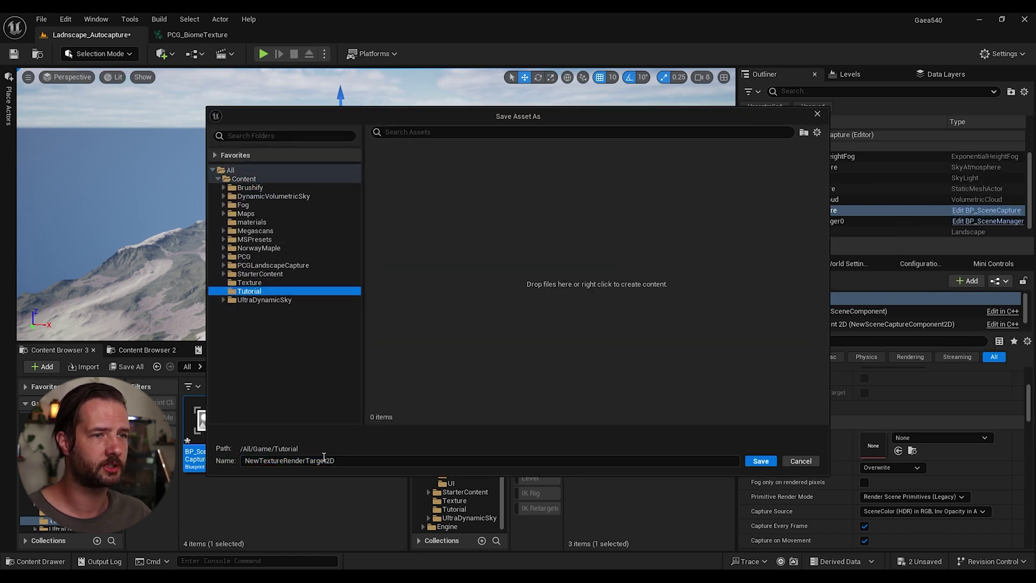
drag(285, 460, 201, 465)
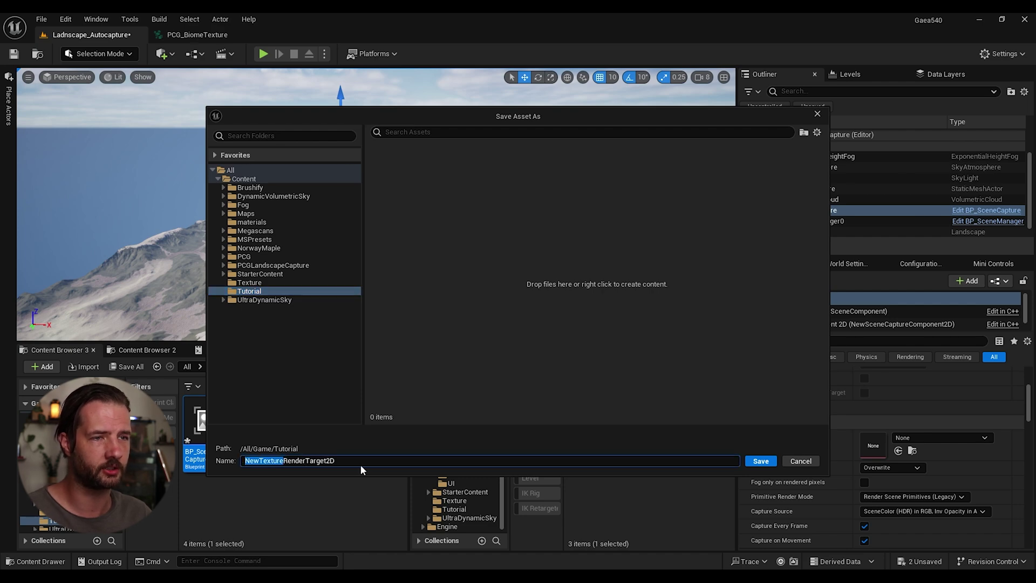
key(BackSpace)
click(771, 462)
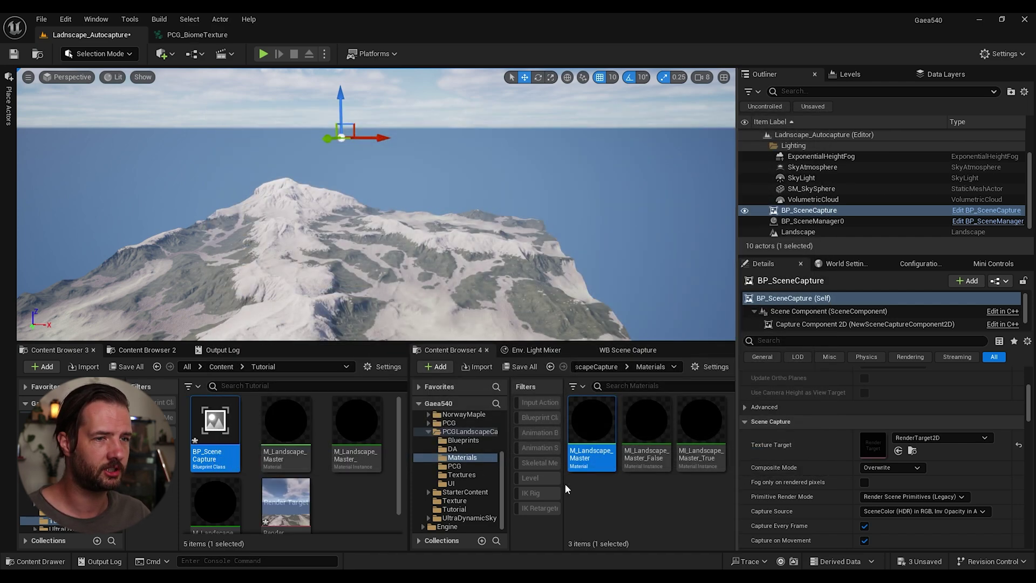
Open RenderTarget2D and set both its Size X and Size Y to 1024.
double_click(294, 489)
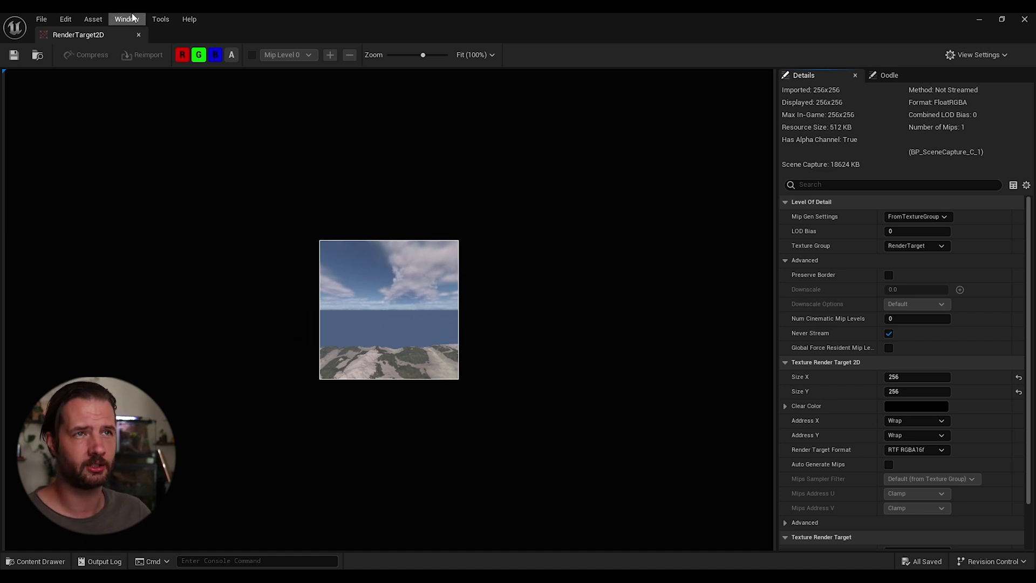
click(906, 378)
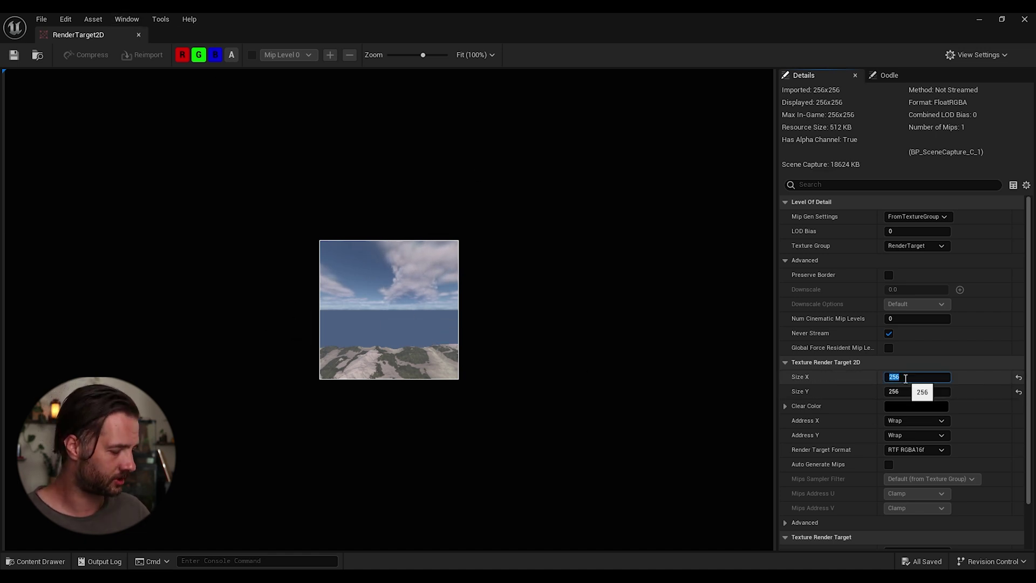
text(1004)
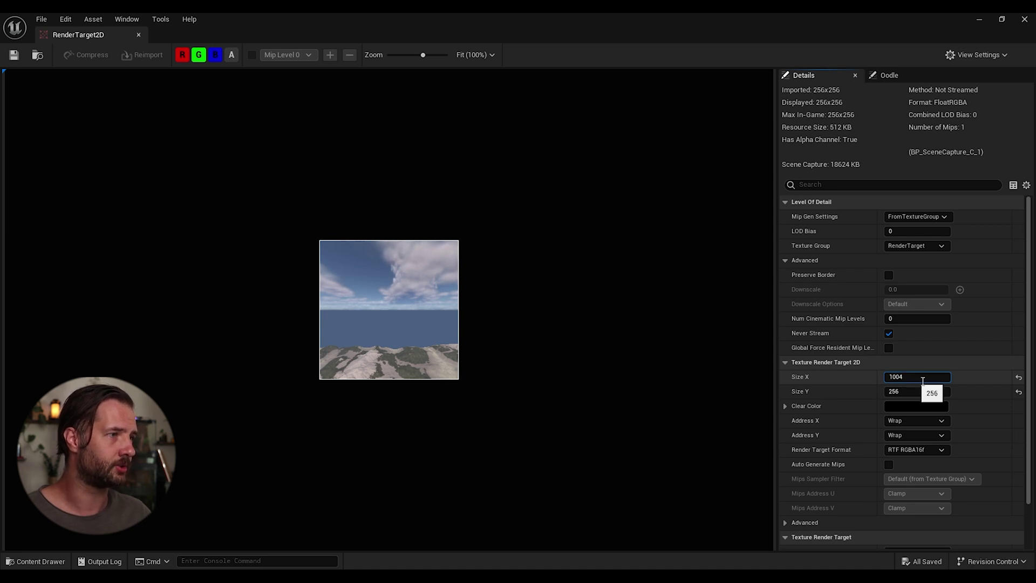
text(24)
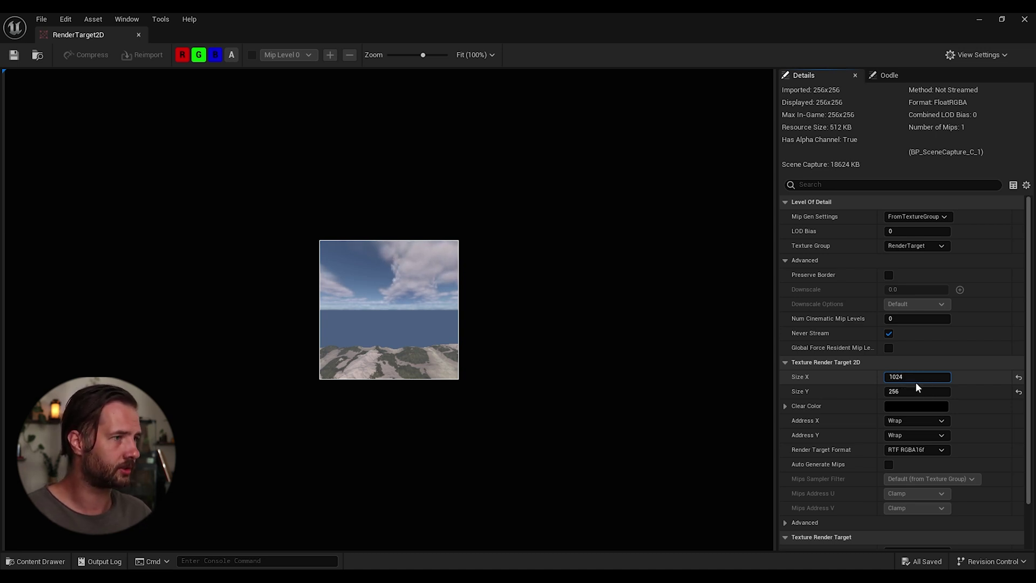
click(929, 390)
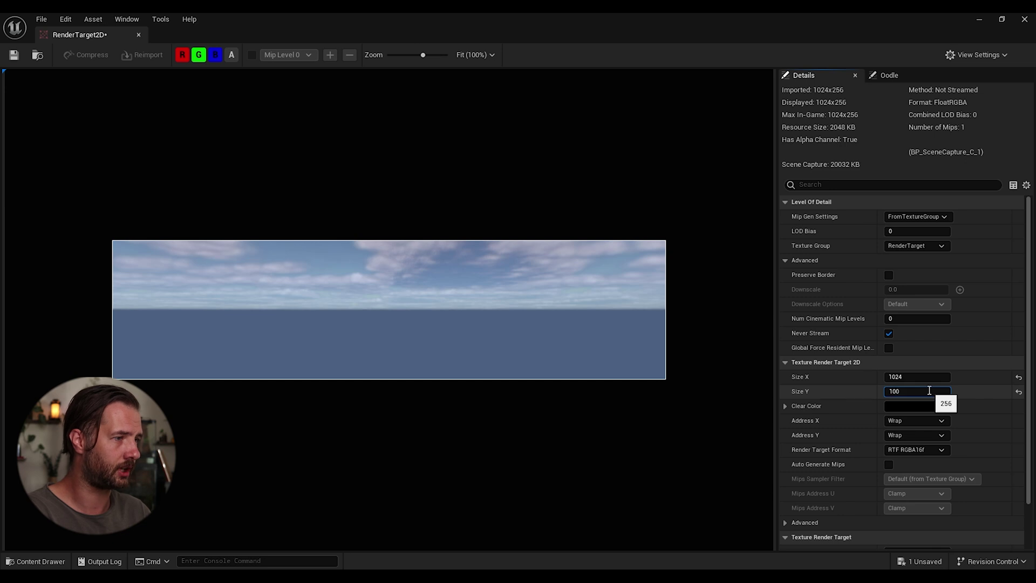
text(1024)
key(Return)
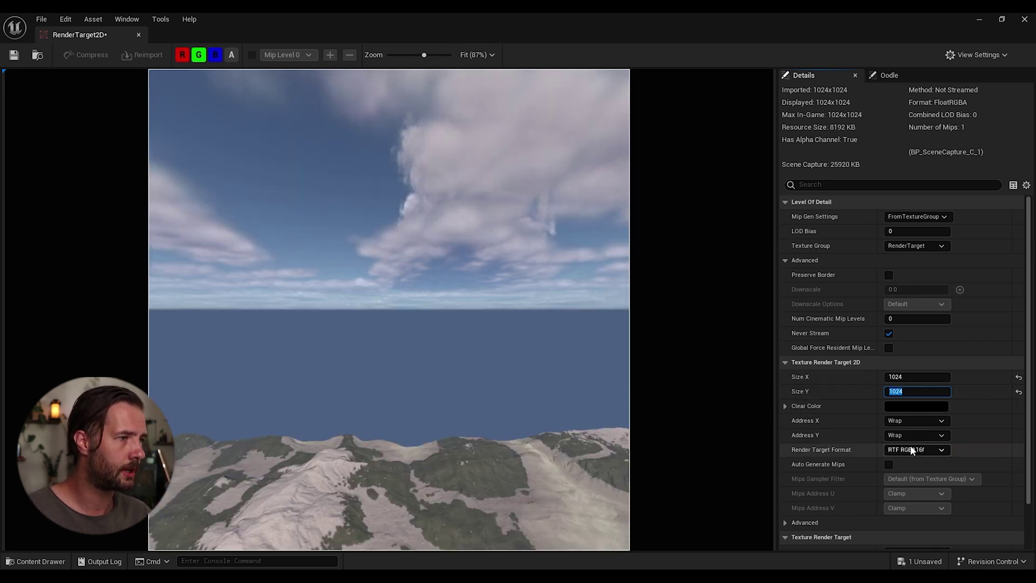
Set the Render Target Format to RTF RGBA8 and save the render target.
click(916, 450)
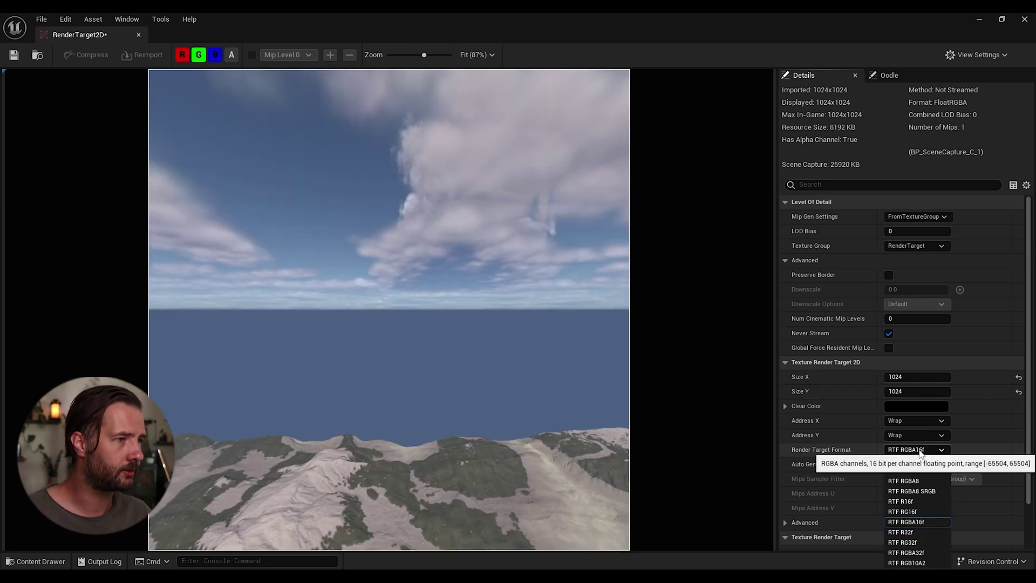
click(910, 481)
click(15, 54)
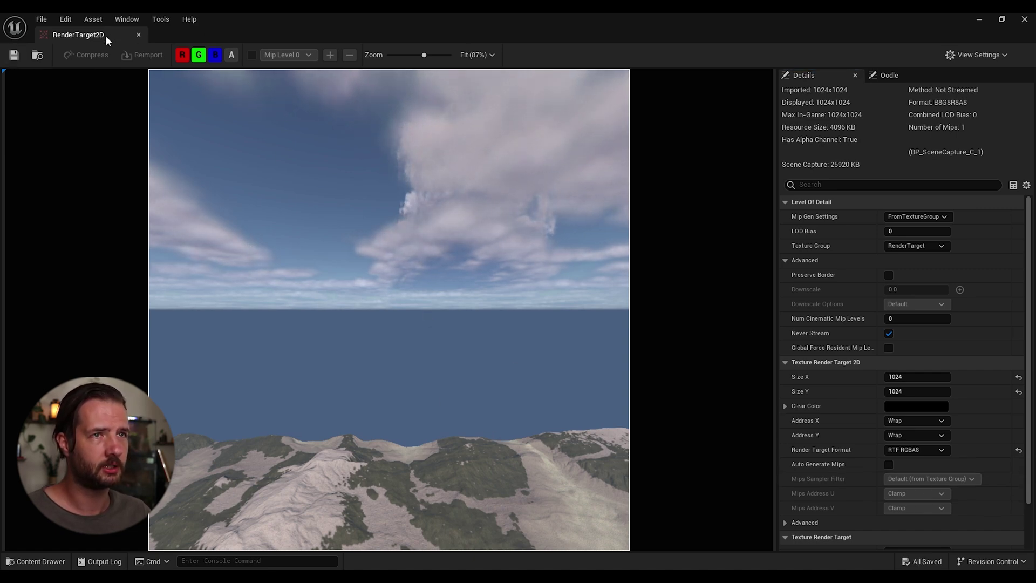
Detach the RenderTarget2D editor into a small floating window so its preview stays visible alongside the level.
drag(106, 39, 478, 170)
drag(670, 170, 407, 220)
scroll(898, 446, up, 3)
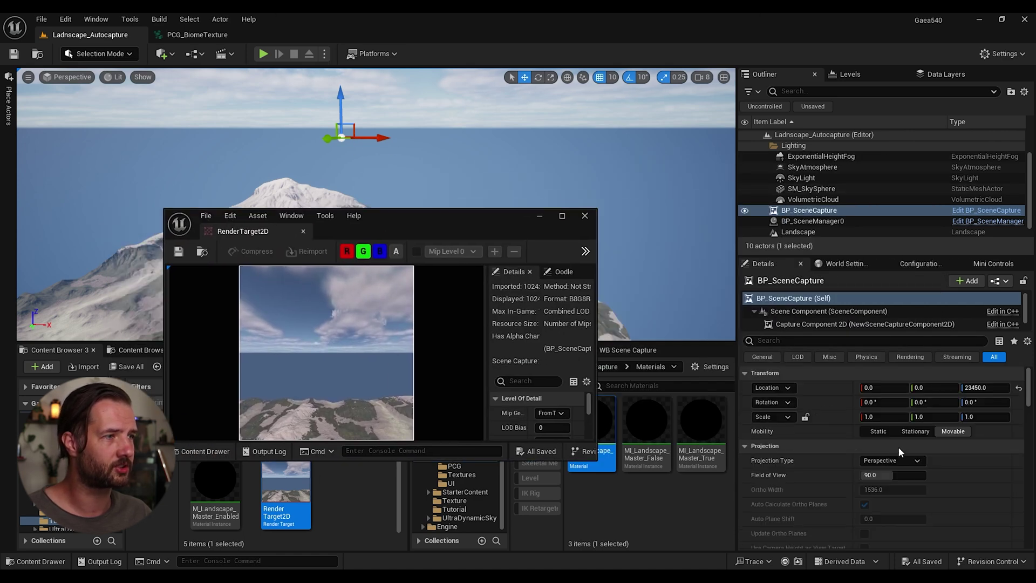
Set BP_SceneCapture's Y rotation to -90° and raise it above the landscape to a Z of about 51420.
mouse_move(927, 402)
mouse_down()
mouse_move(918, 402)
mouse_move(927, 403)
mouse_up()
click(929, 402)
text(-90)
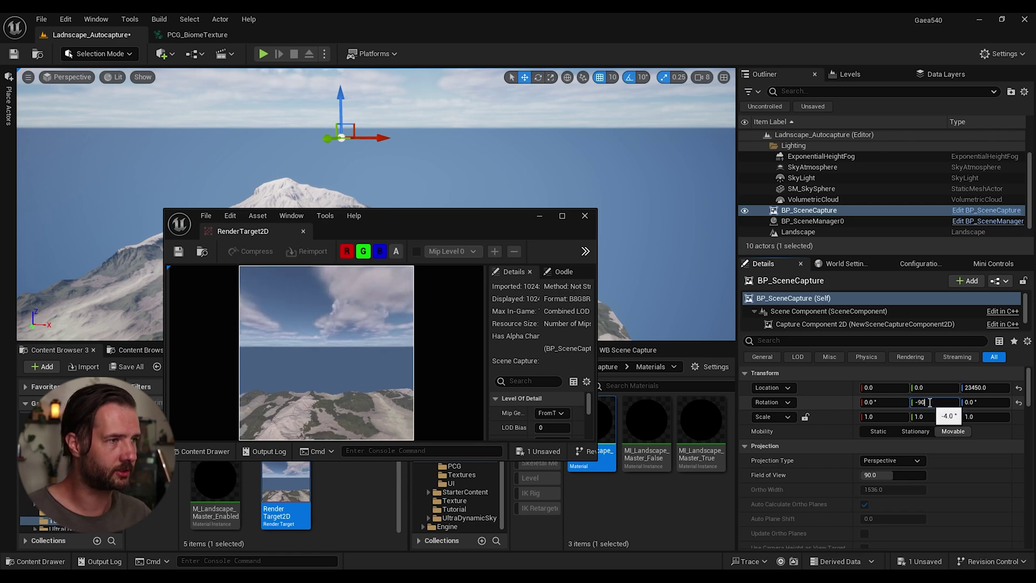
key(Return)
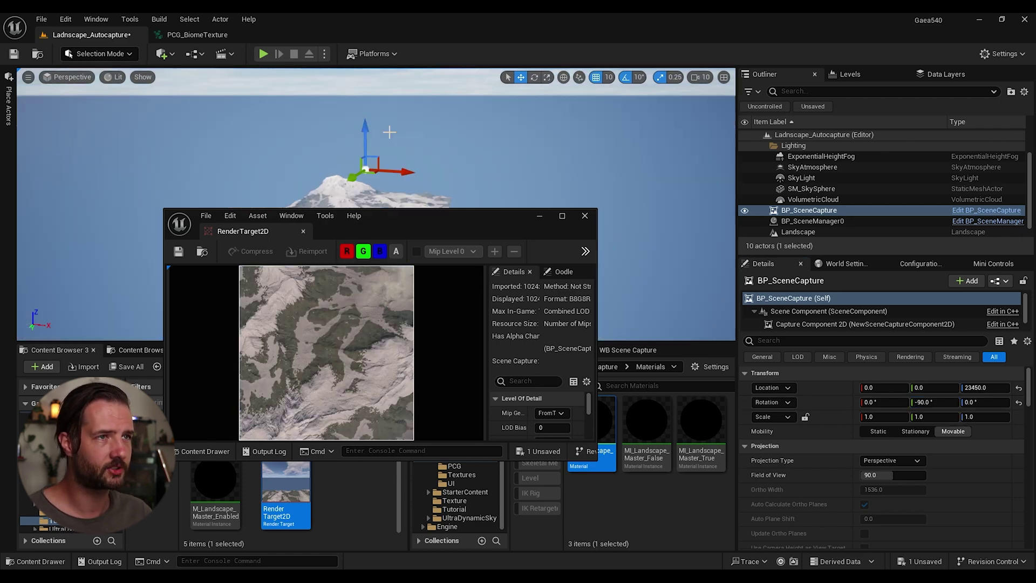
drag(366, 138, 361, 76)
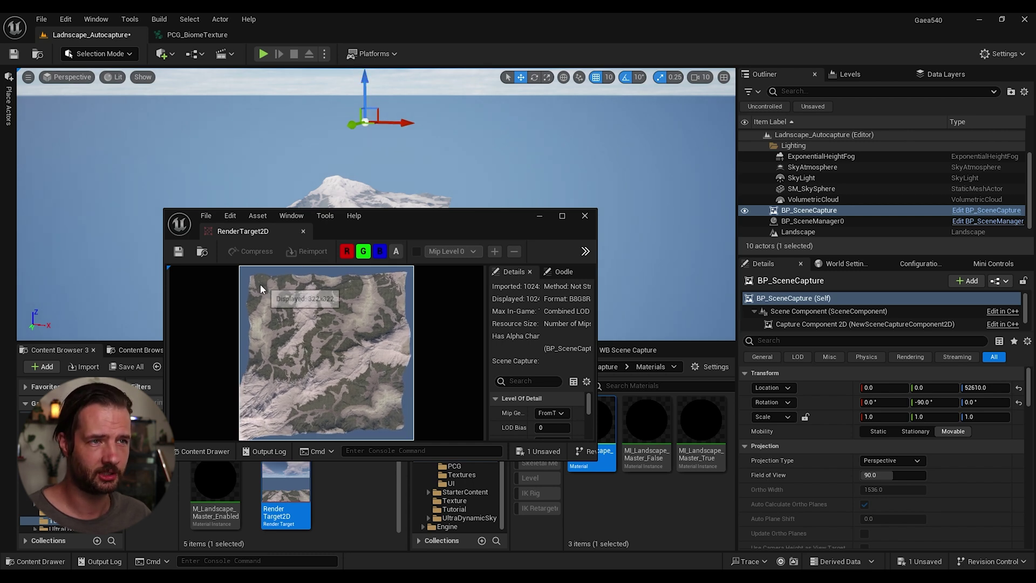
drag(366, 80, 365, 83)
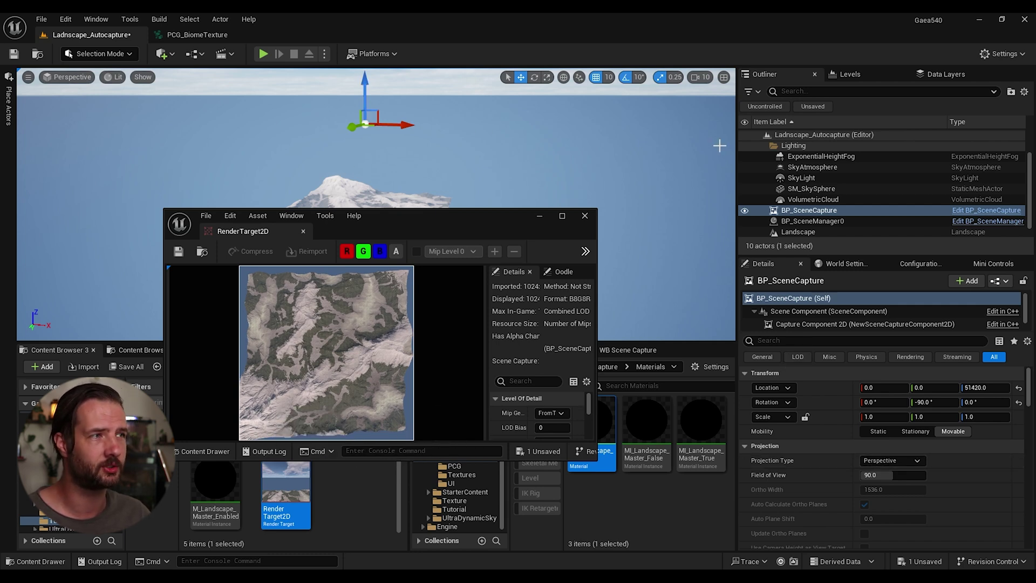
Switch BP_SceneCapture's Projection Type to Orthographic and set its Ortho Width to 100900.
click(896, 459)
click(894, 481)
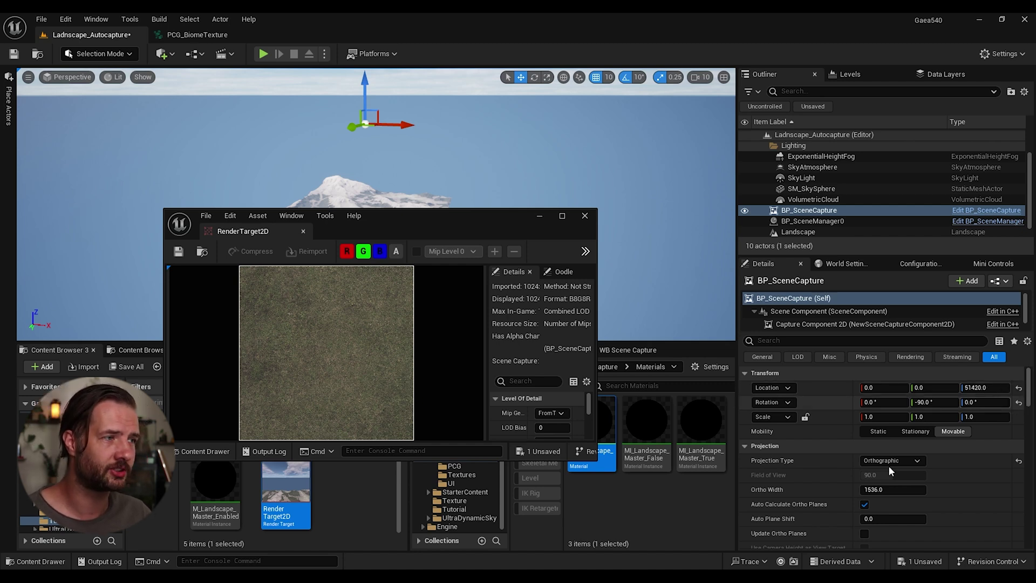
drag(872, 490, 973, 489)
click(879, 492)
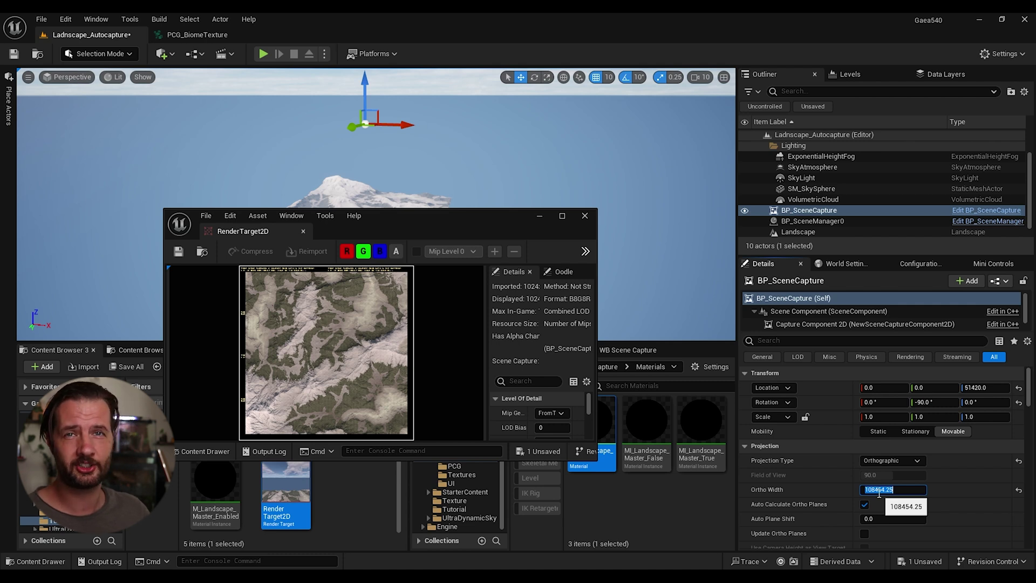
text(1)
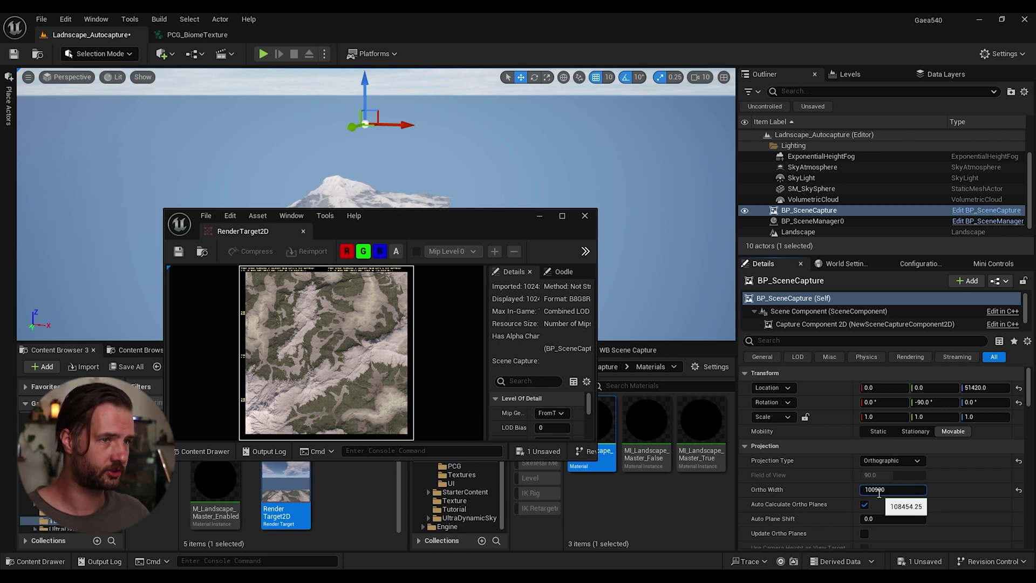
text(00900)
key(Return)
click(306, 331)
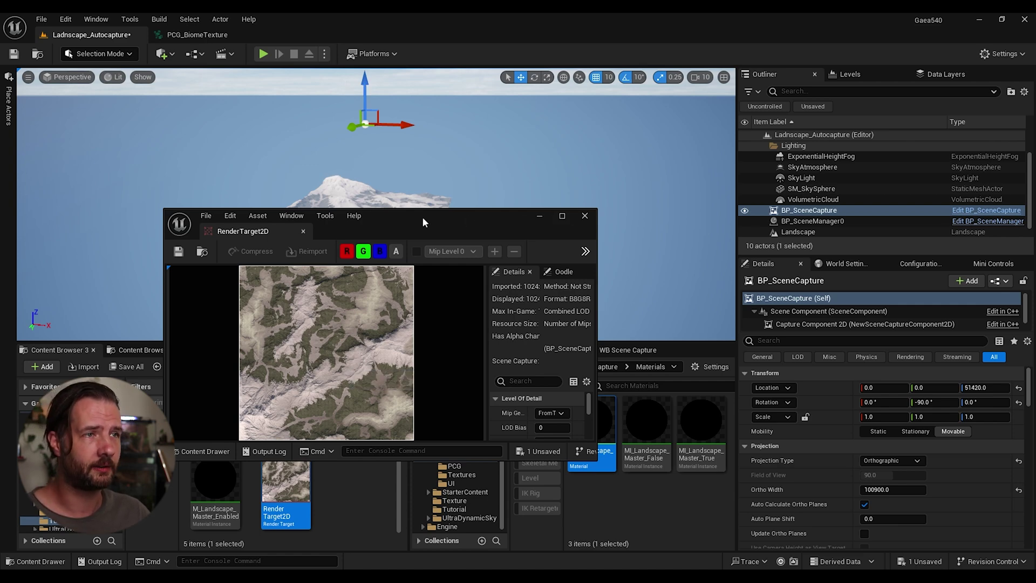
Lower BP_SceneCapture to a Z of about 9550 and widen the floating RenderTarget2D preview.
drag(423, 221, 715, 257)
drag(368, 84, 353, 152)
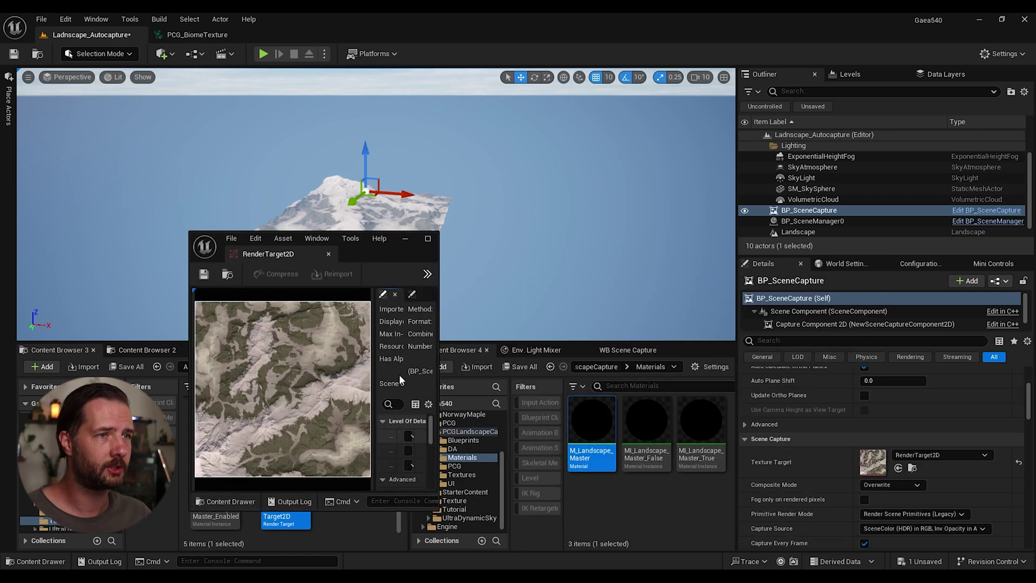
click(439, 318)
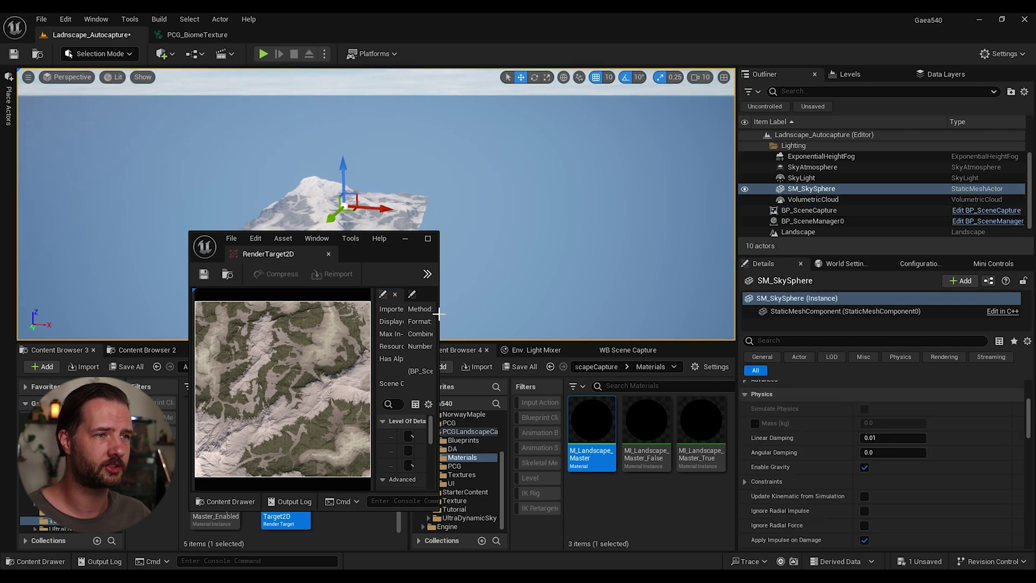
drag(439, 319, 611, 318)
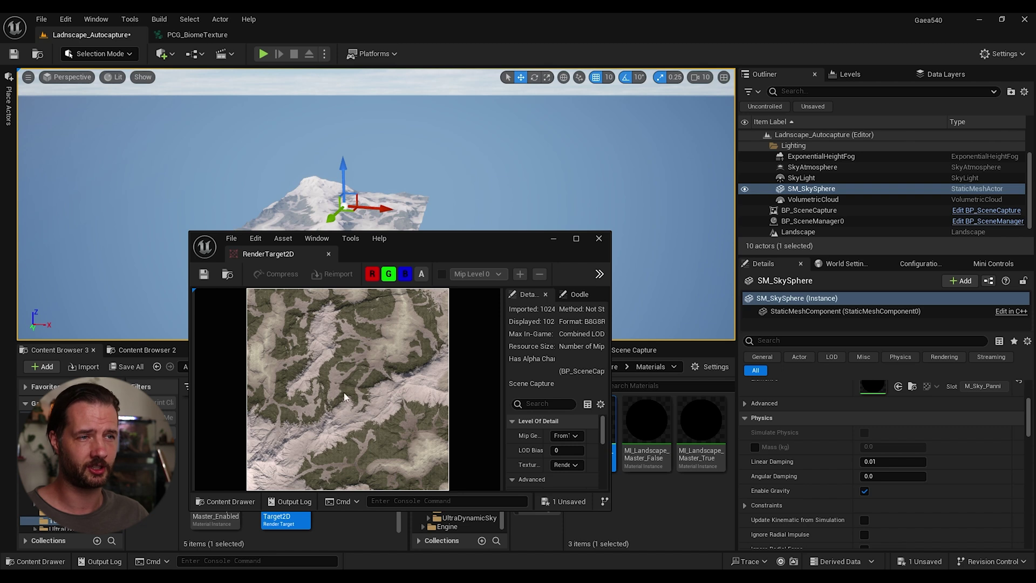
Set the Primitive Render Mode of BP_SceneCapture to Use ShowOnly List.
scroll(804, 205, down, 1)
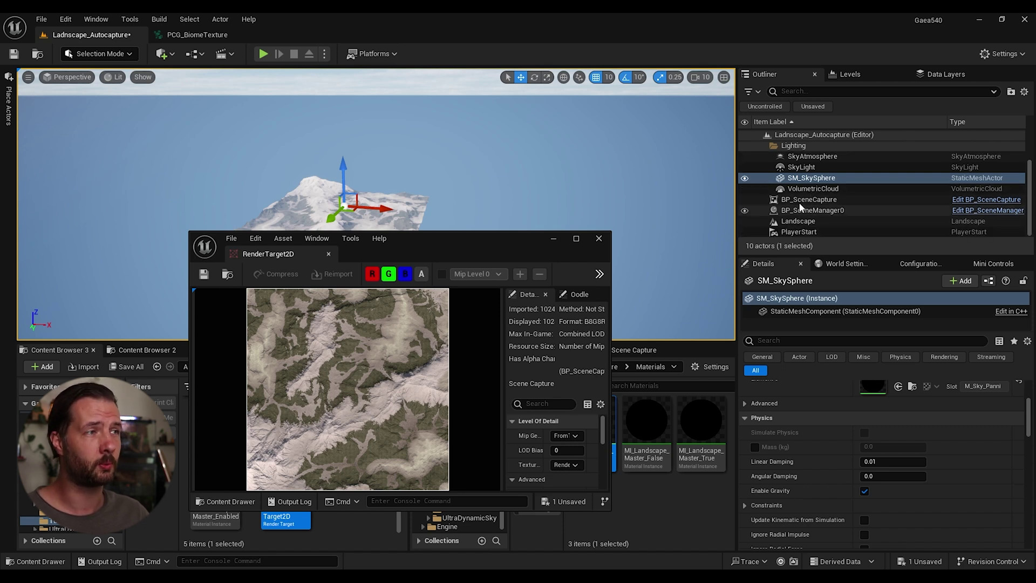
click(802, 201)
scroll(798, 446, down, 5)
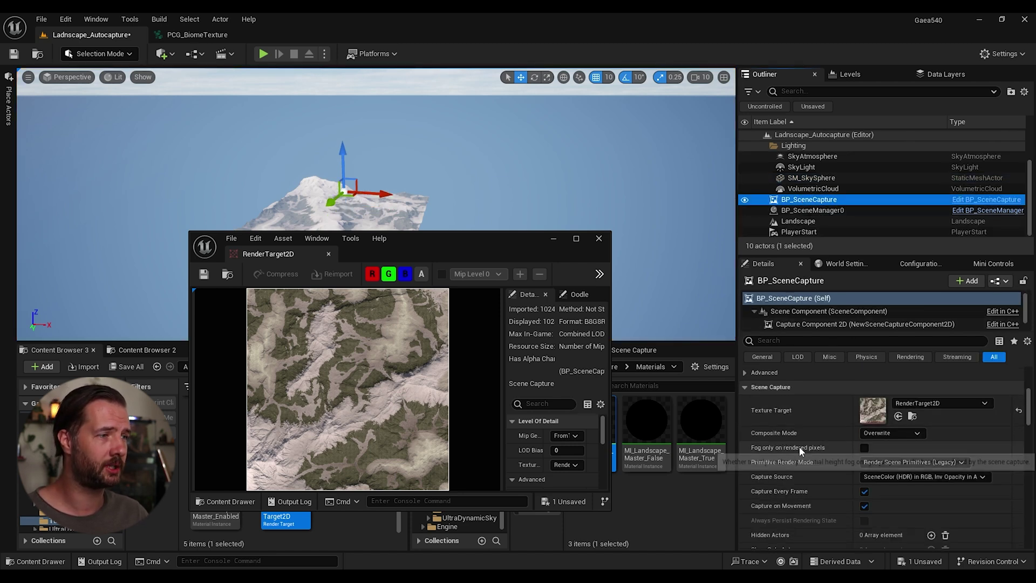
scroll(798, 446, up, 2)
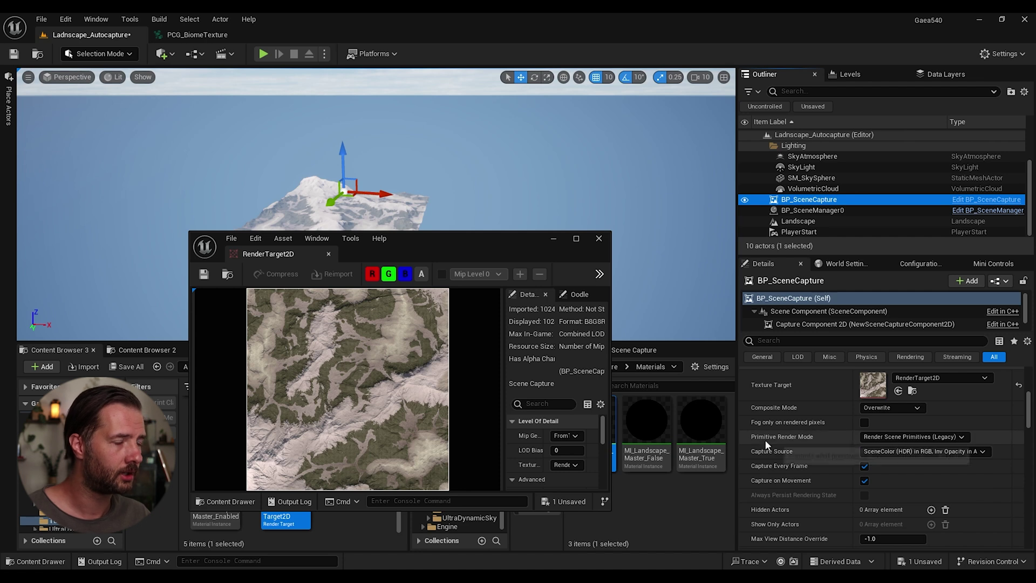
click(905, 438)
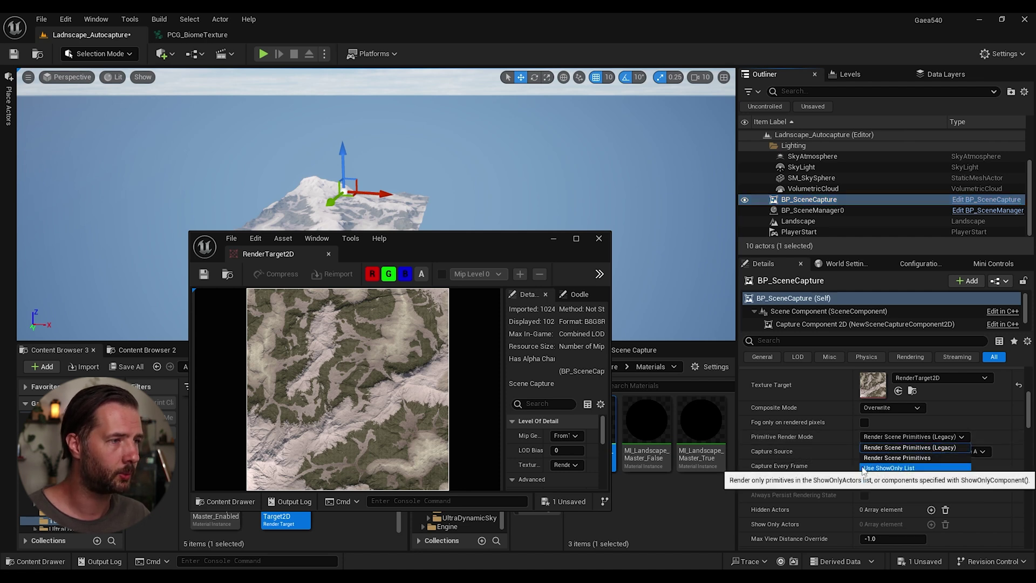
click(888, 469)
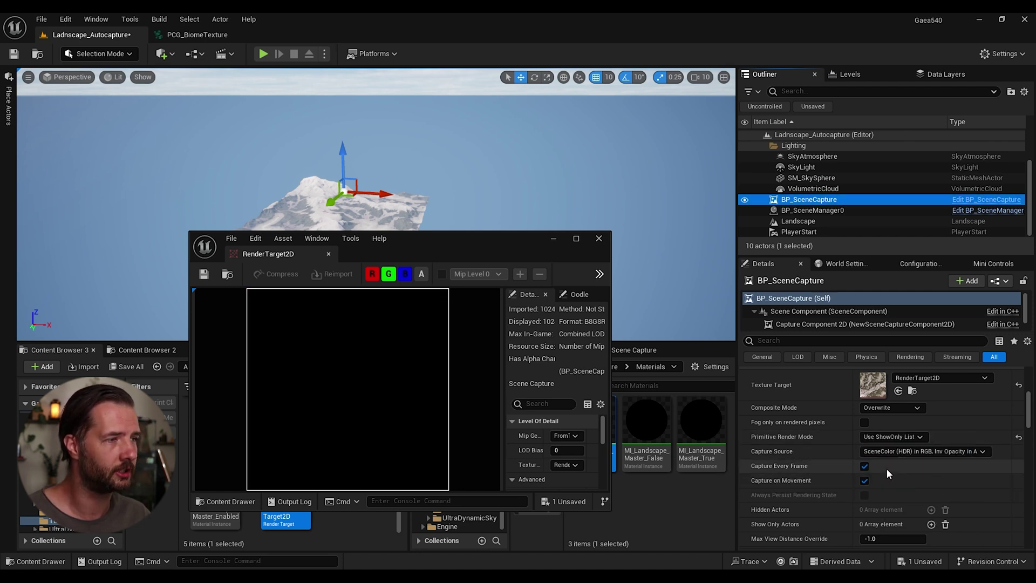
Add the Landscape to BP_SceneCapture's Show Only Actors and save the render target.
scroll(790, 444, down, 1)
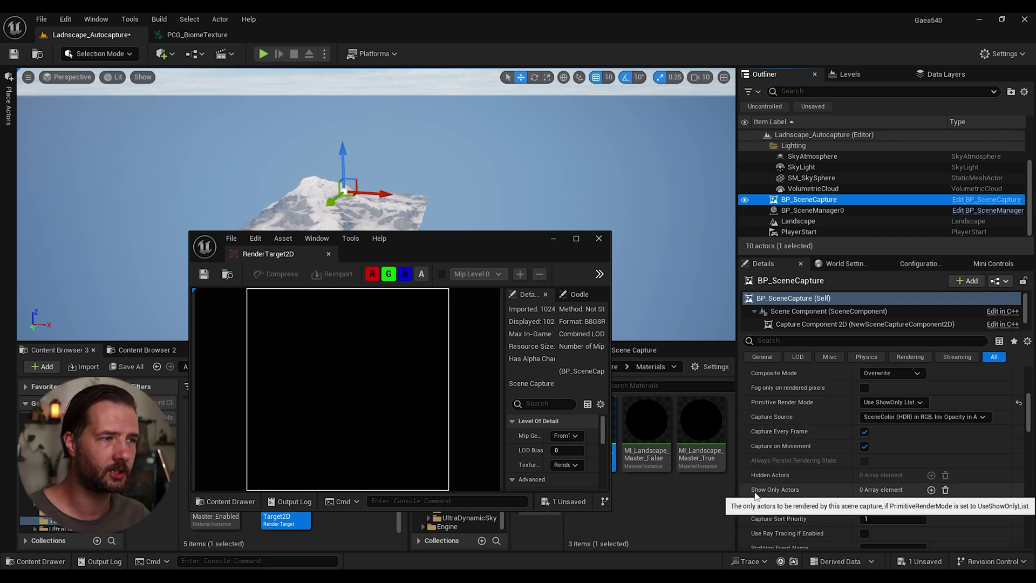
click(931, 490)
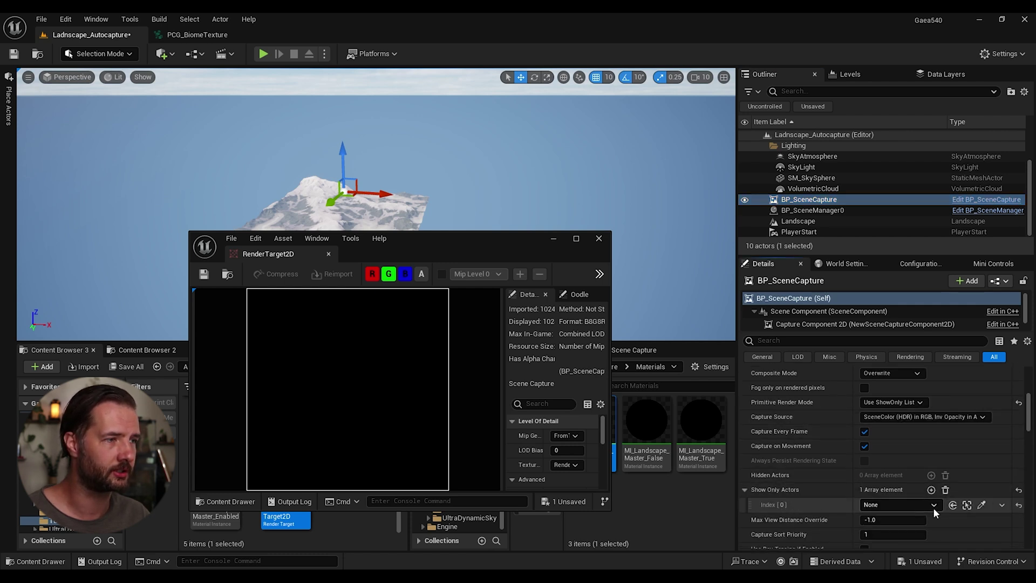
click(979, 505)
click(395, 213)
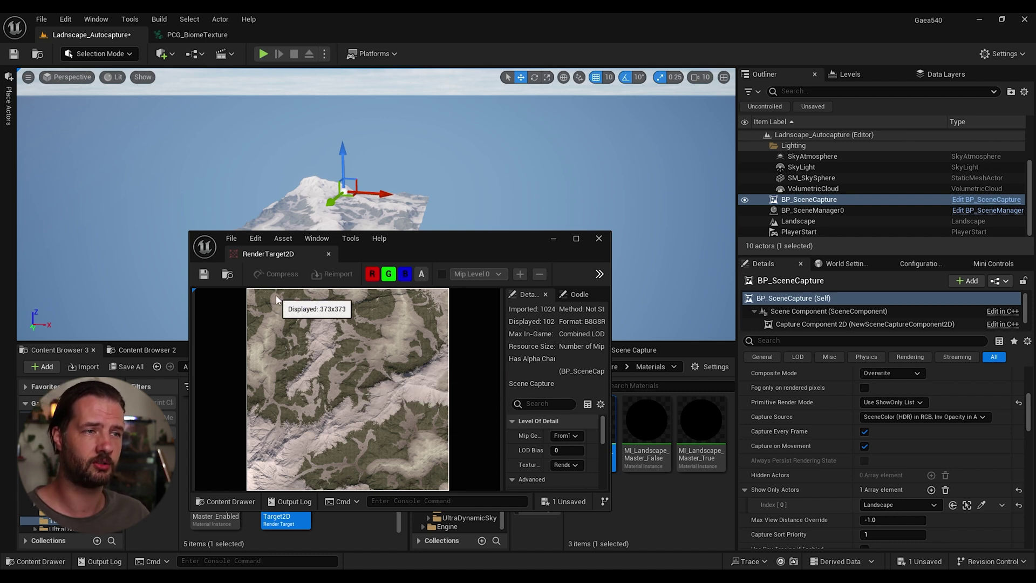
click(202, 279)
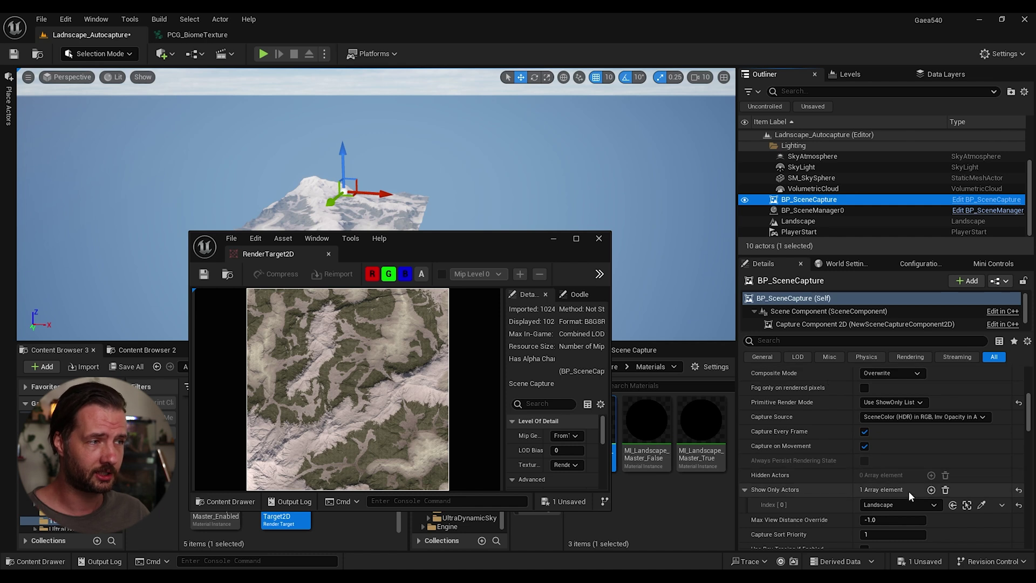
Turn off Dynamic Shadows for BP_SceneCapture, and save and close the render target.
scroll(844, 436, down, 3)
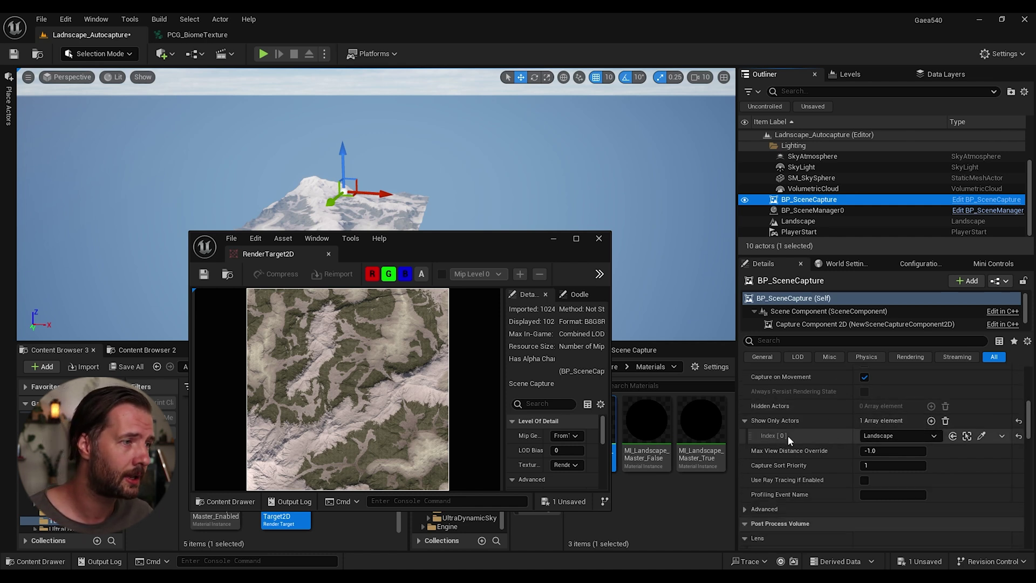
click(801, 340)
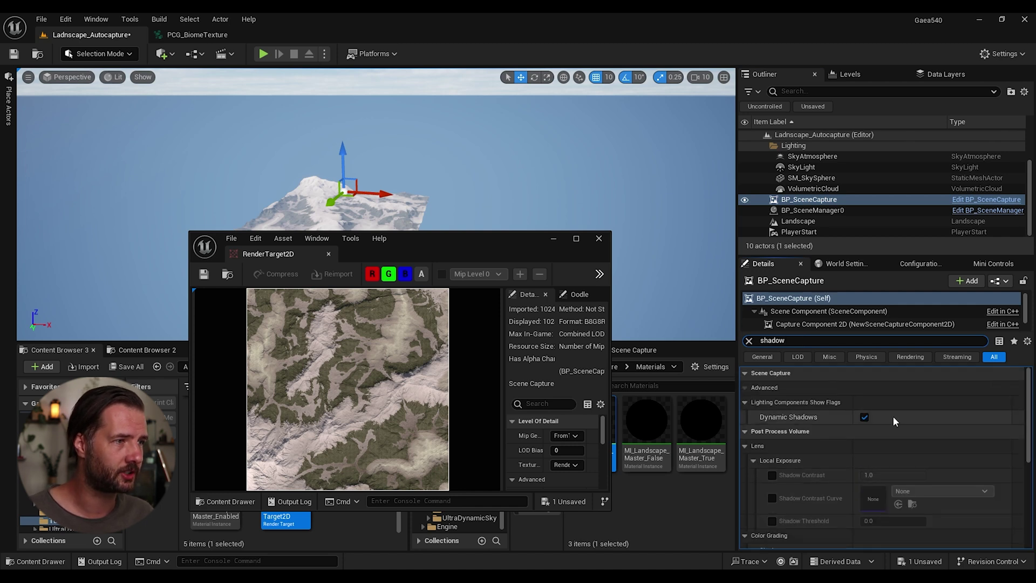
click(864, 417)
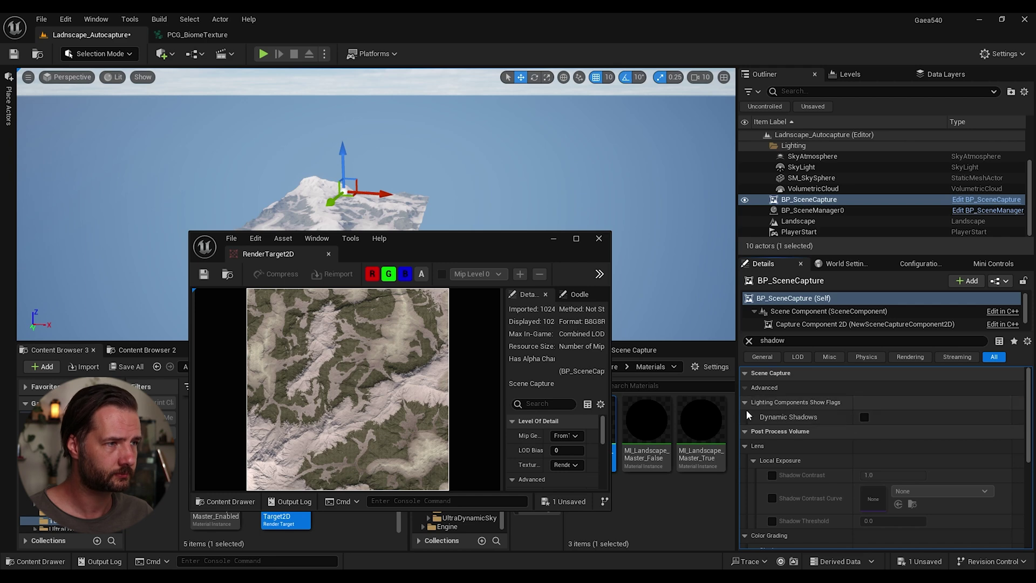
click(750, 341)
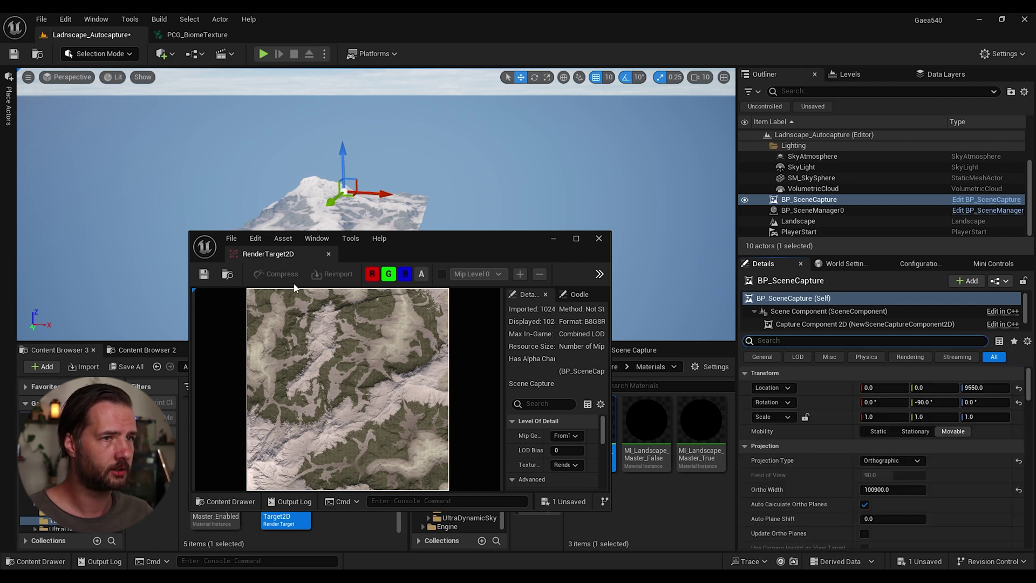
click(204, 275)
click(598, 238)
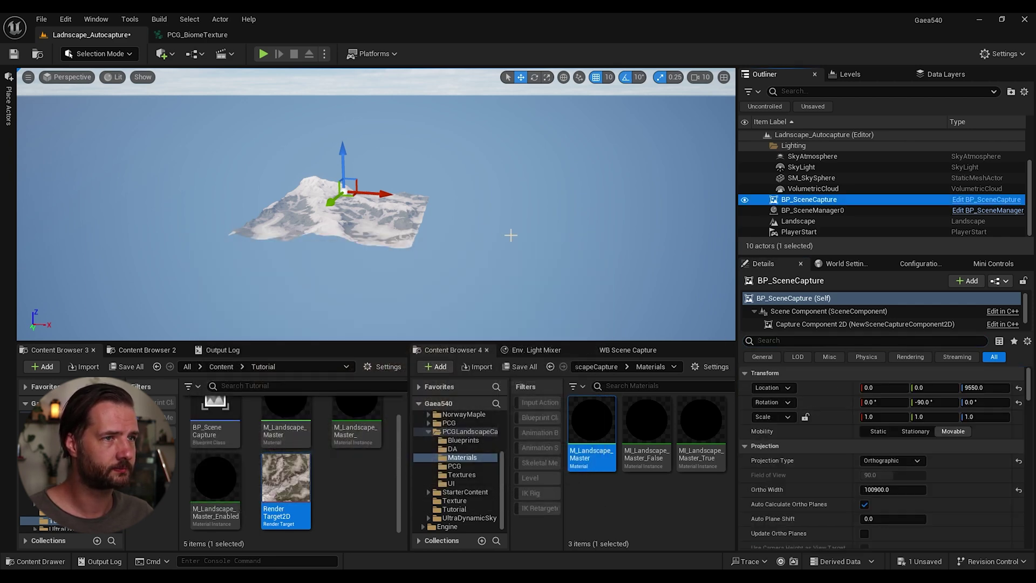
Create a static texture from RenderTarget2D in the Tutorial folder and save the unsaved changes.
key(w)
right_drag(419, 231, 384, 222)
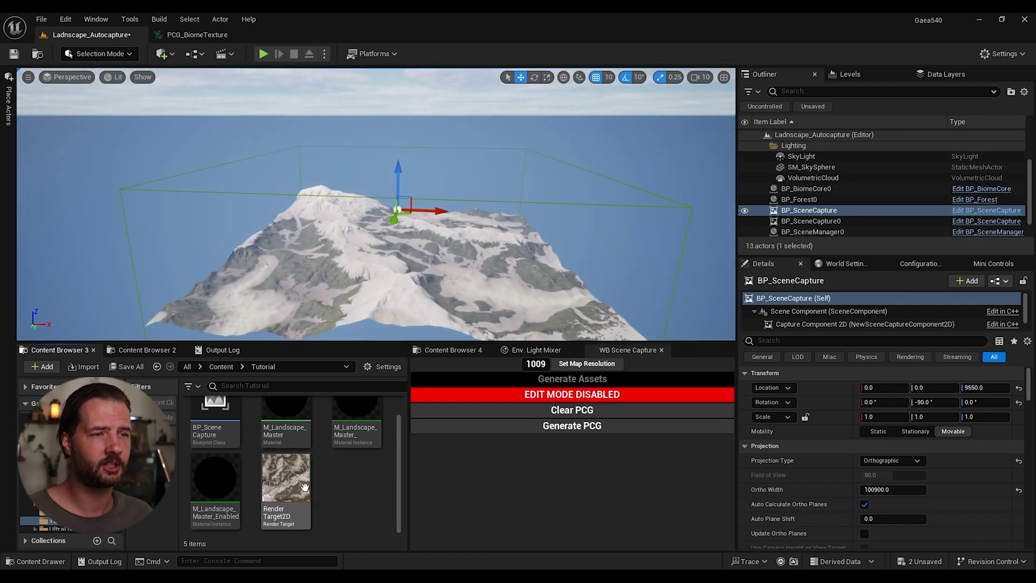
click(809, 188)
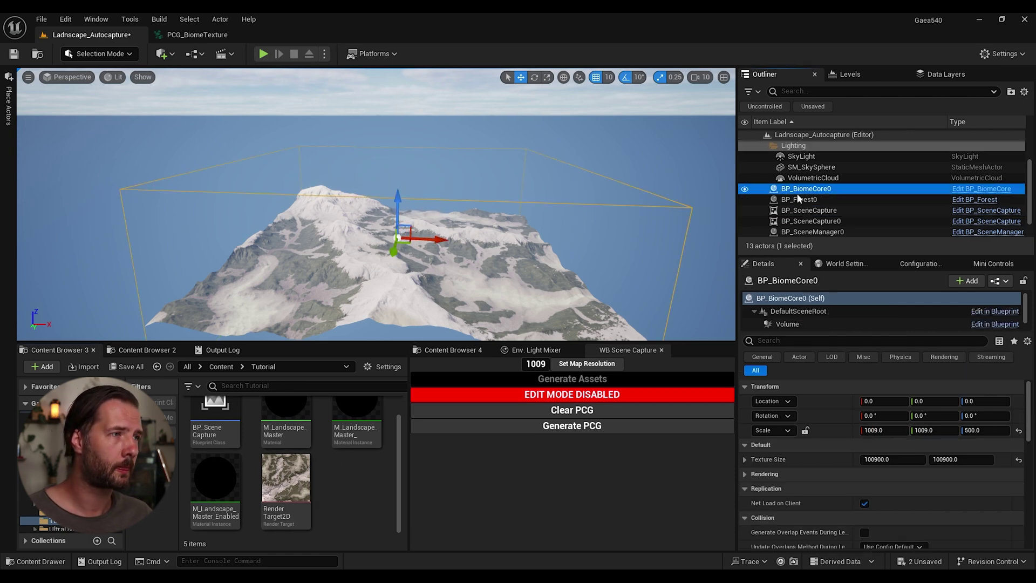
click(277, 495)
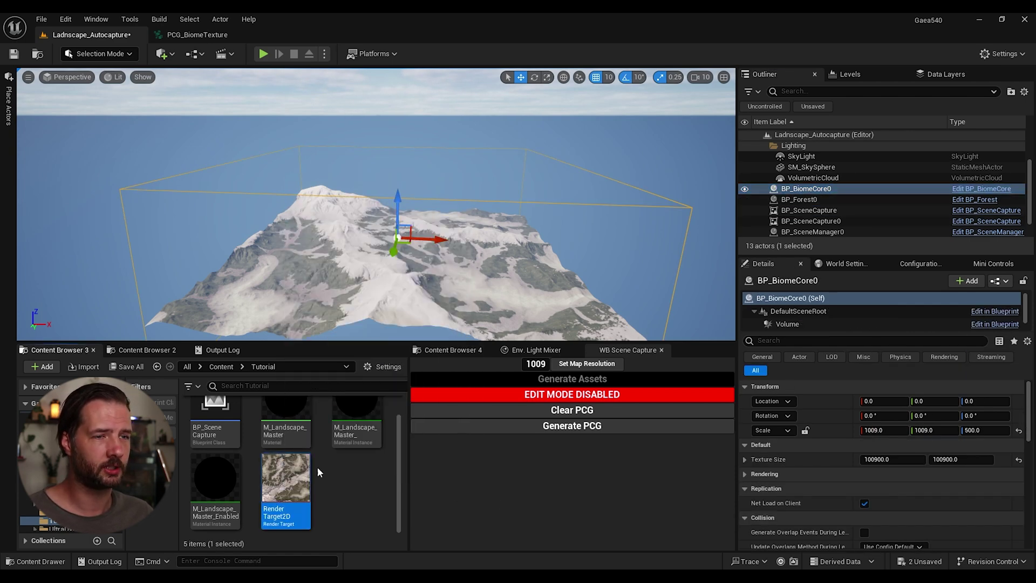
right_click(285, 481)
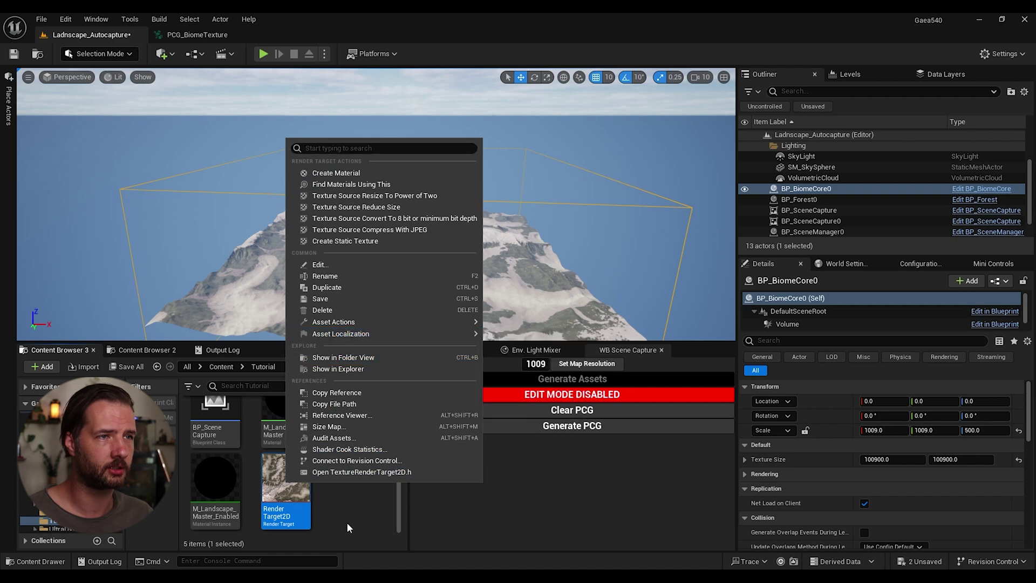
click(332, 242)
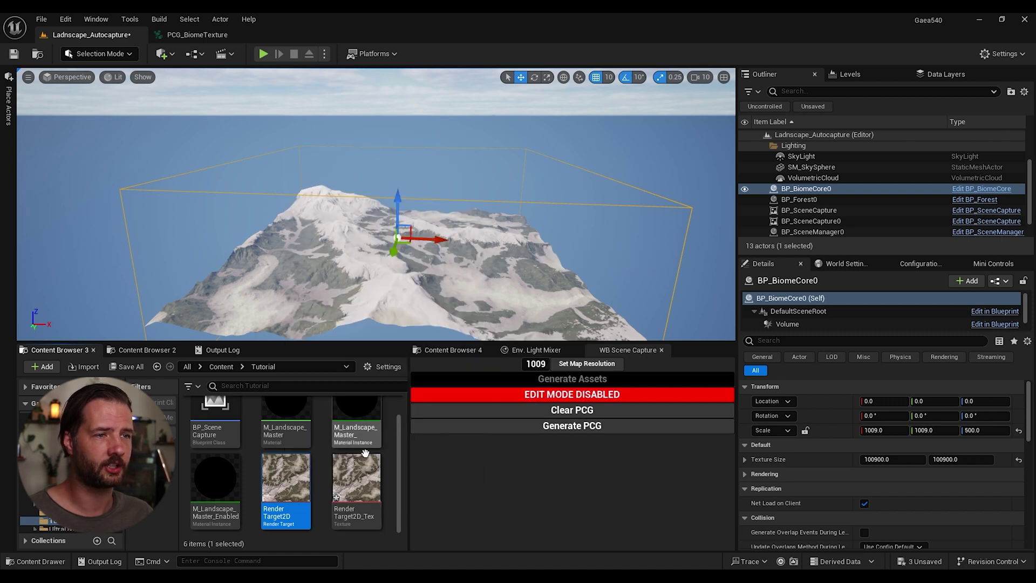
key(ctrl+s)
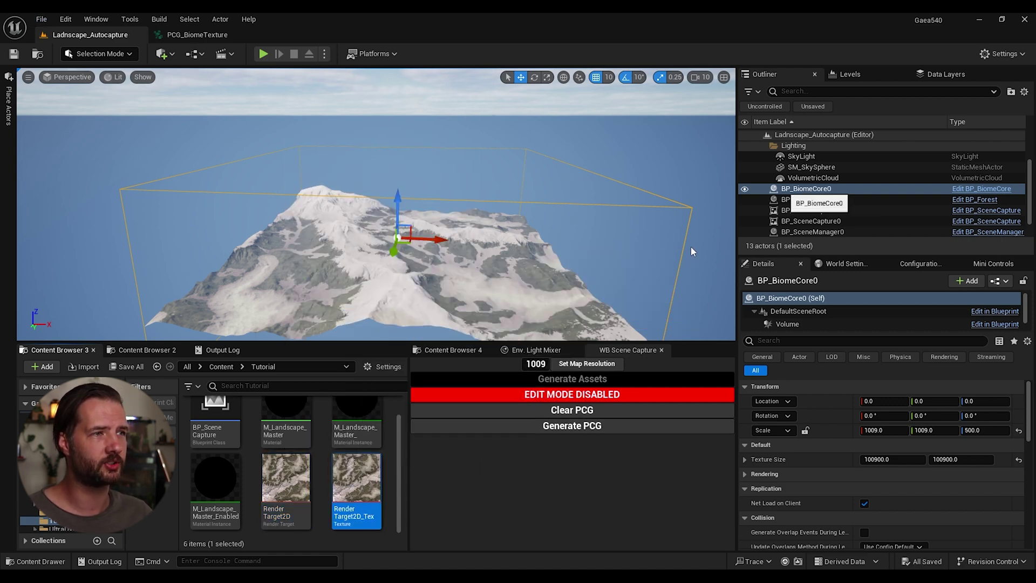
mouse_move(359, 473)
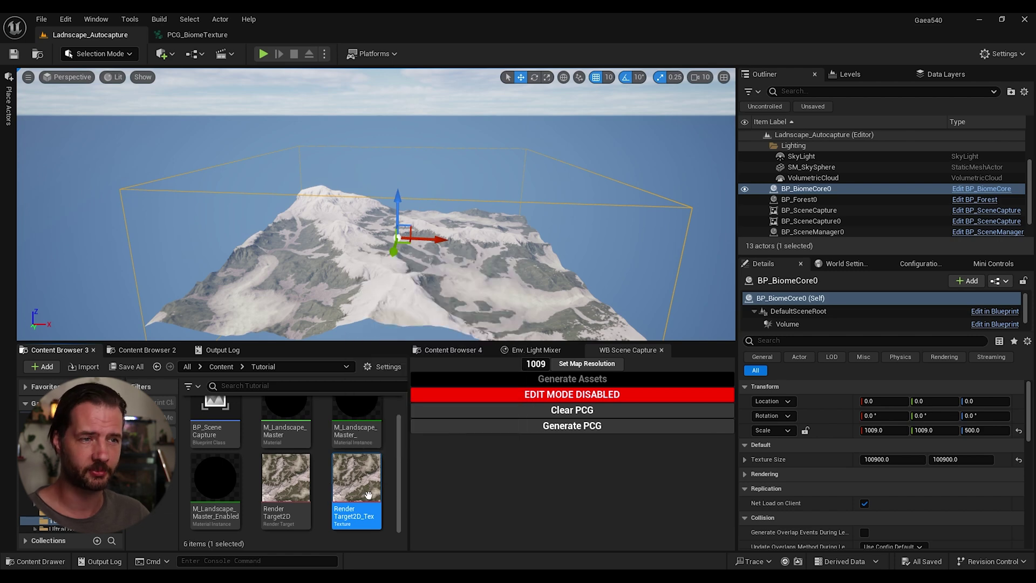
mouse_move(294, 477)
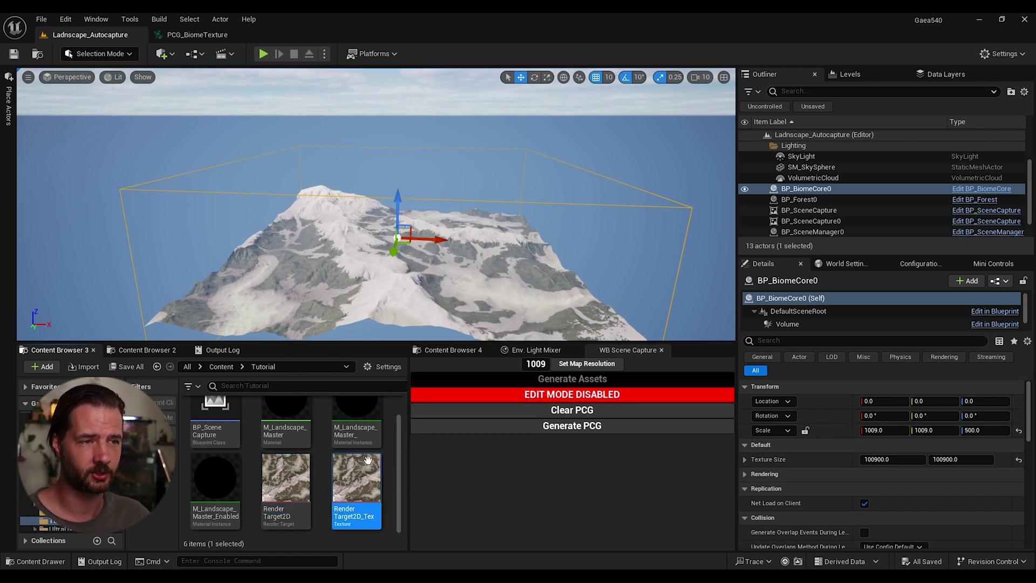
drag(367, 460, 276, 476)
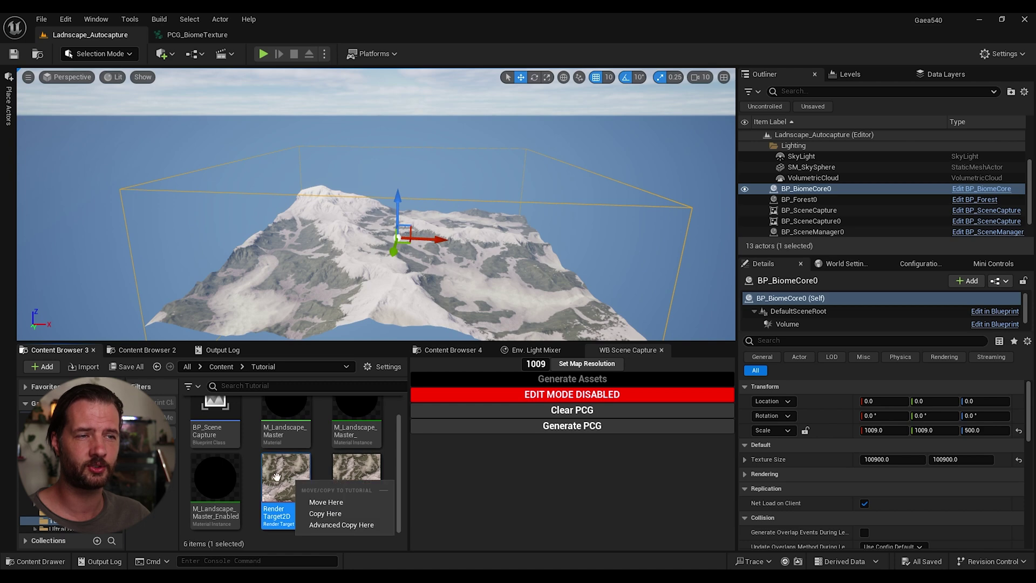
key(Escape)
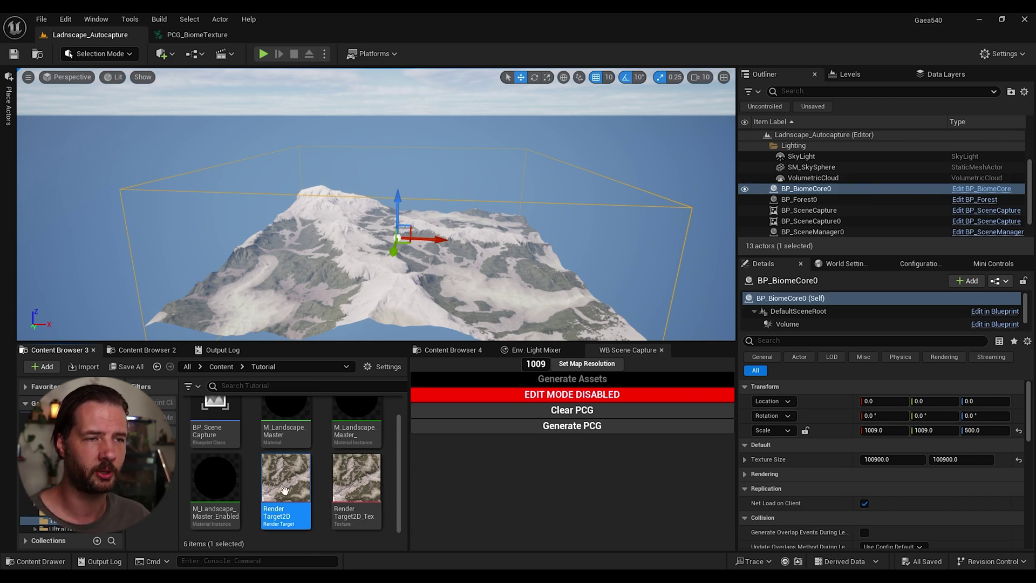
Assign RenderTarget2D_Tex as the Texture to Project On in BiomeCore's PCG_BiomeTexture instance.
click(355, 486)
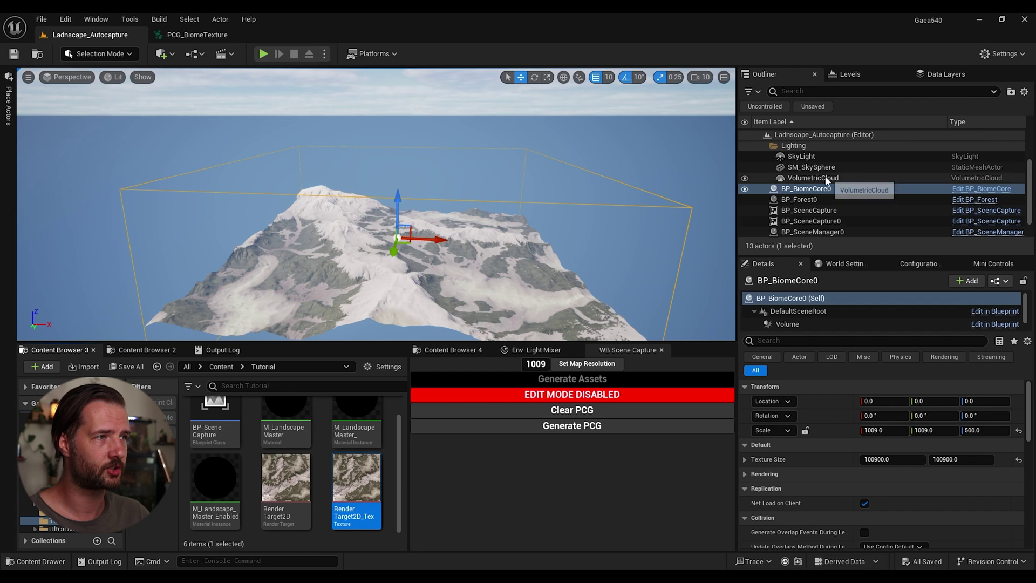
scroll(792, 326, down, 1)
click(792, 322)
scroll(815, 464, down, 5)
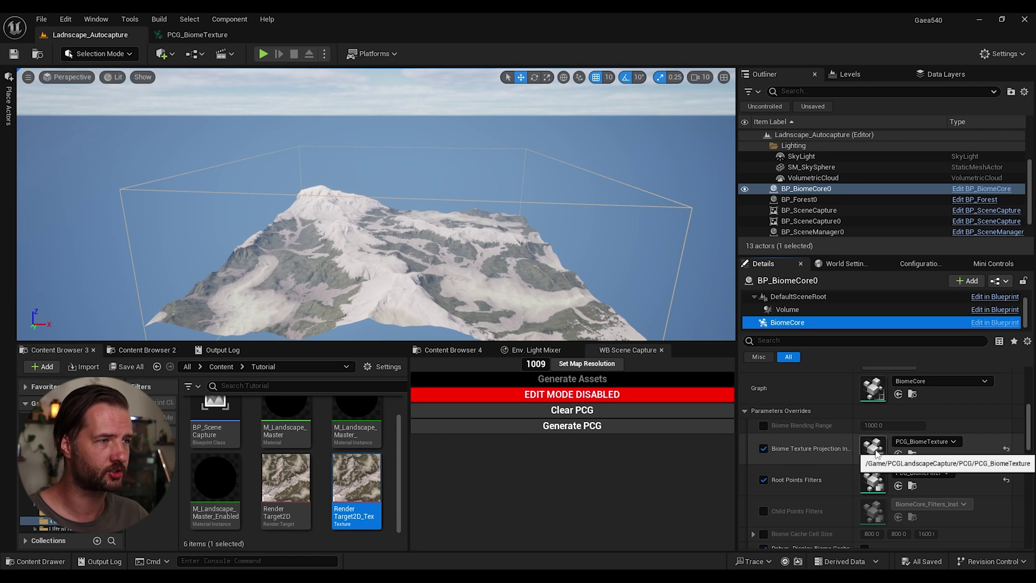
double_click(873, 449)
click(106, 33)
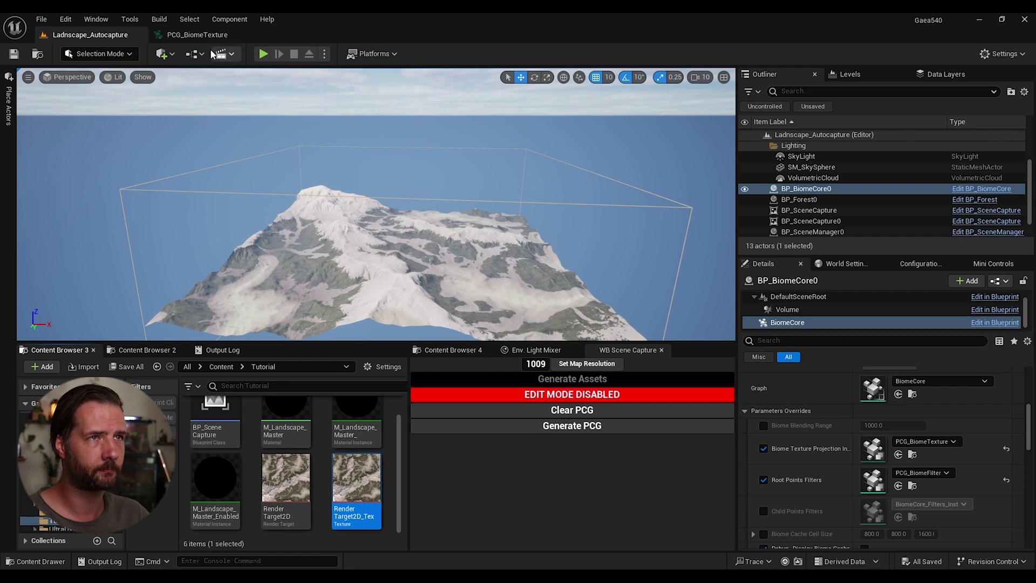
click(216, 35)
click(460, 287)
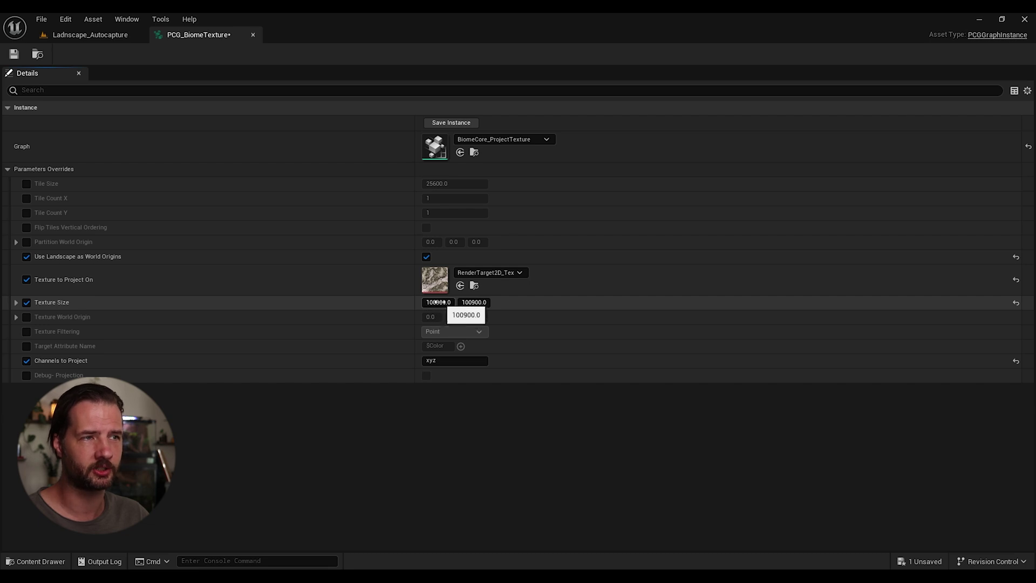
Check the Texture Size of PCG_BiomeTexture, save the instance, and return to the level.
click(438, 302)
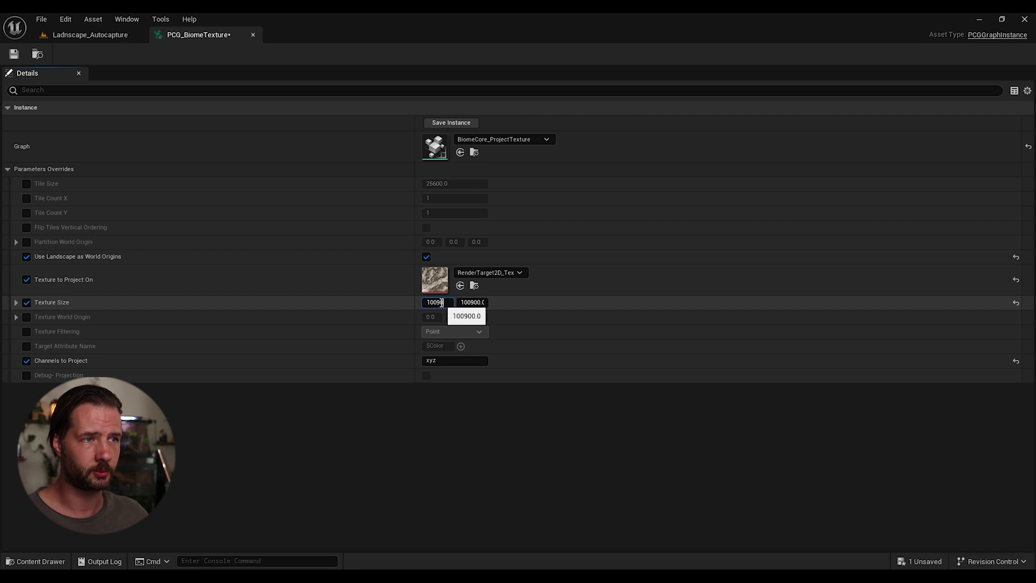
click(534, 309)
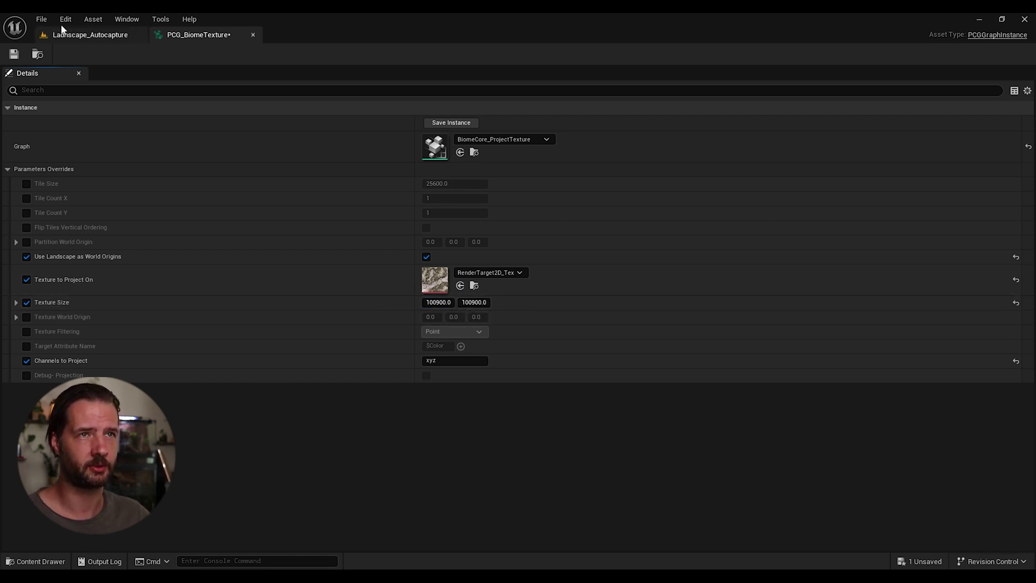
click(86, 36)
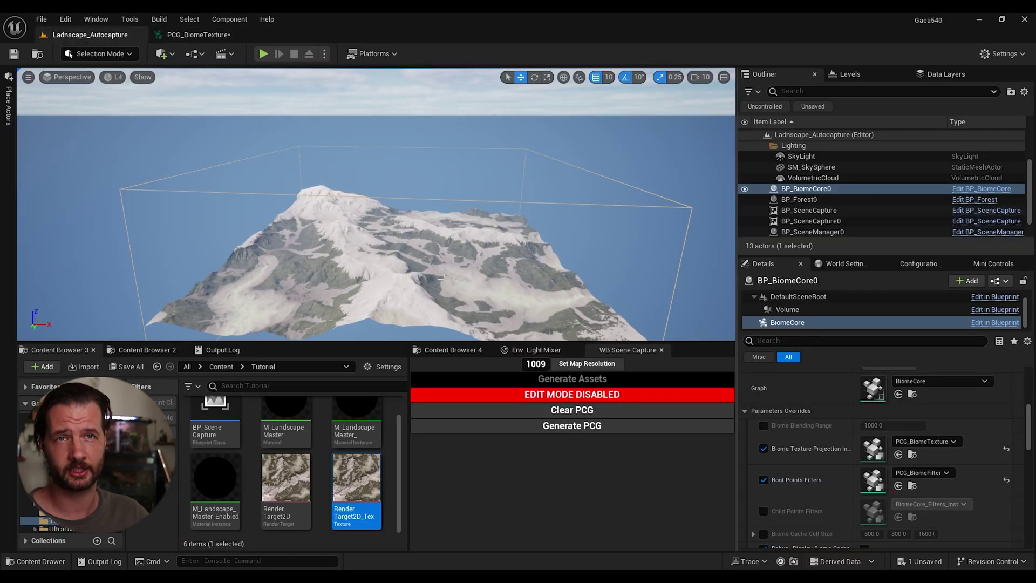
click(197, 35)
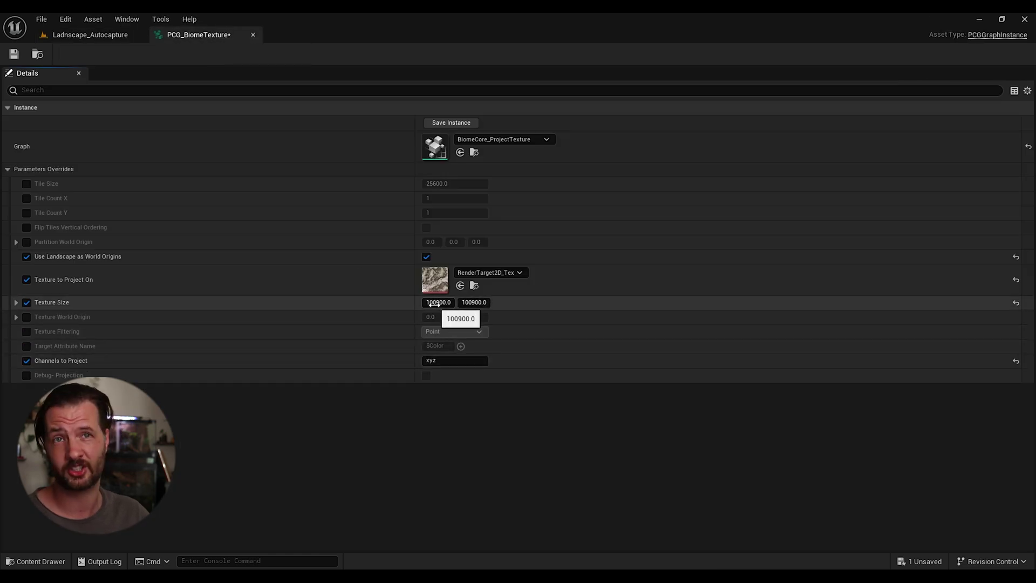
click(16, 56)
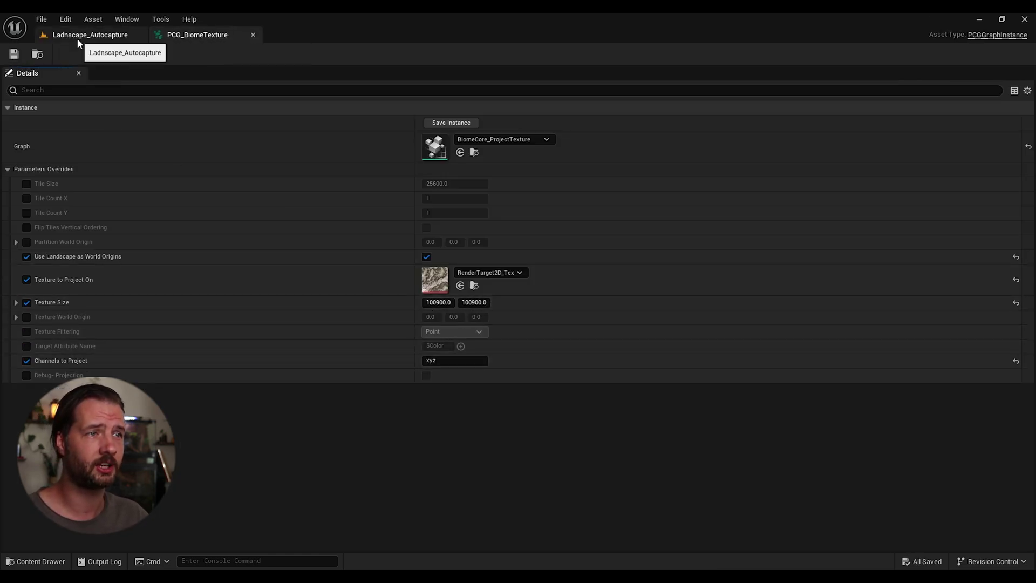
click(86, 35)
Set the Landscape Material of the Landscape to M_Landscape_Master_Enabled.
click(366, 484)
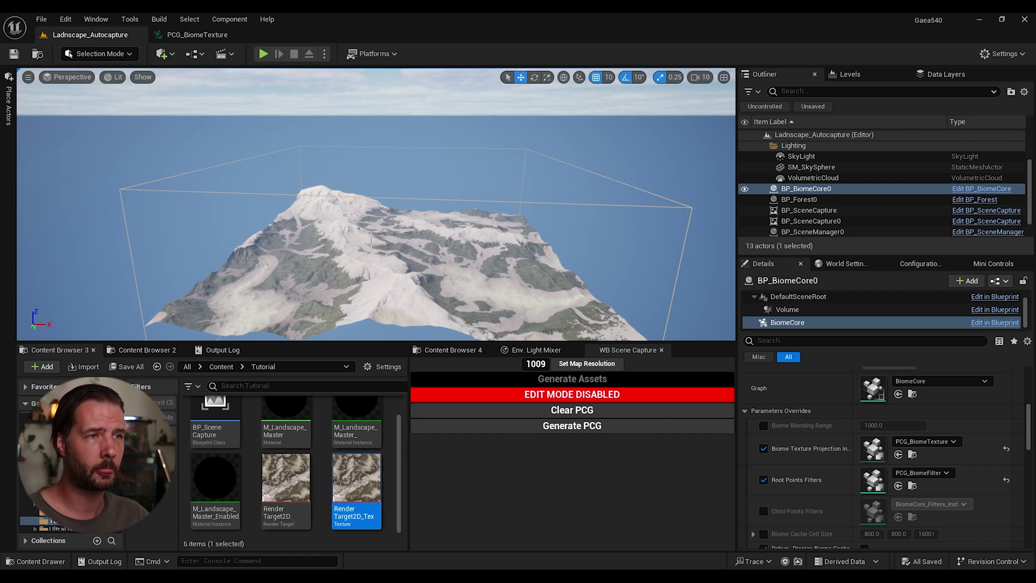
click(371, 243)
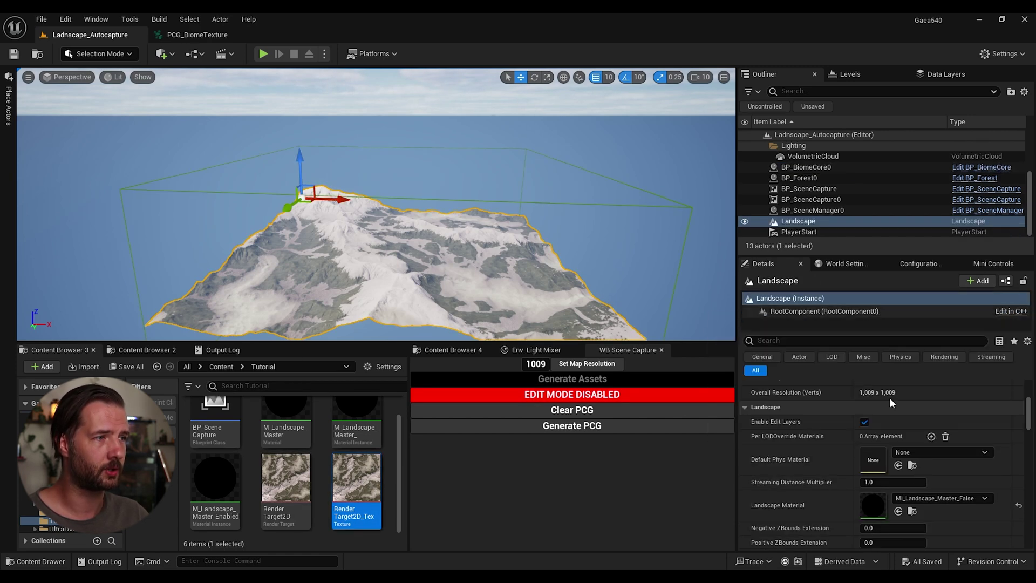
scroll(890, 397, down, 1)
scroll(329, 415, up, 1)
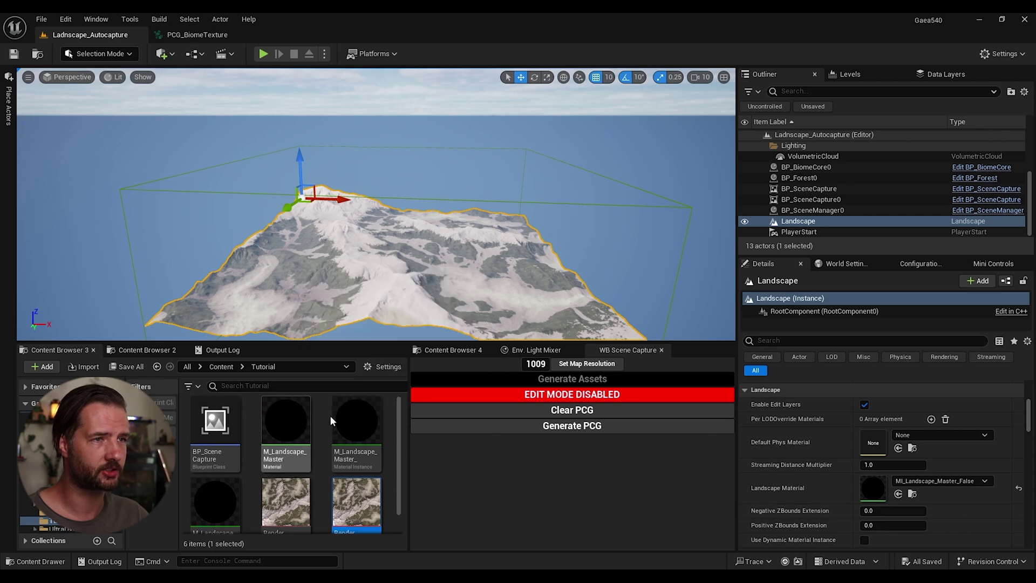
click(215, 502)
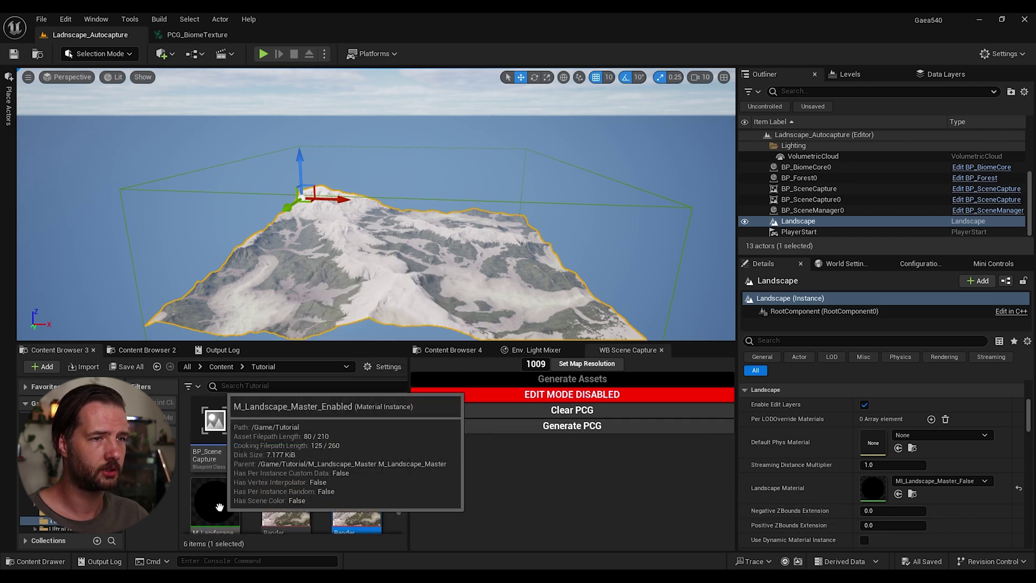
drag(215, 502, 869, 492)
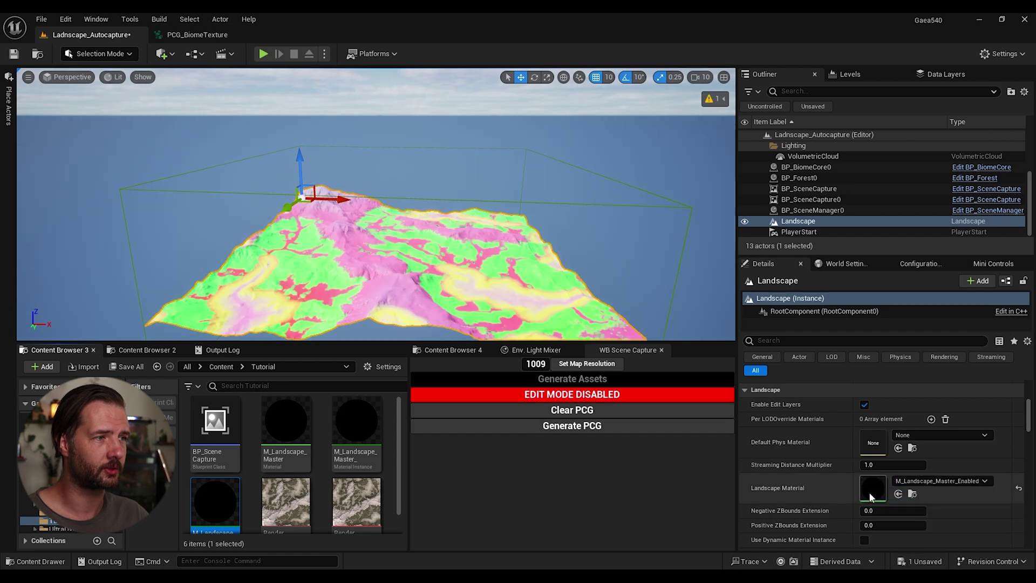
Create another static texture from RenderTarget2D using the painted landscape capture.
scroll(269, 492, down, 1)
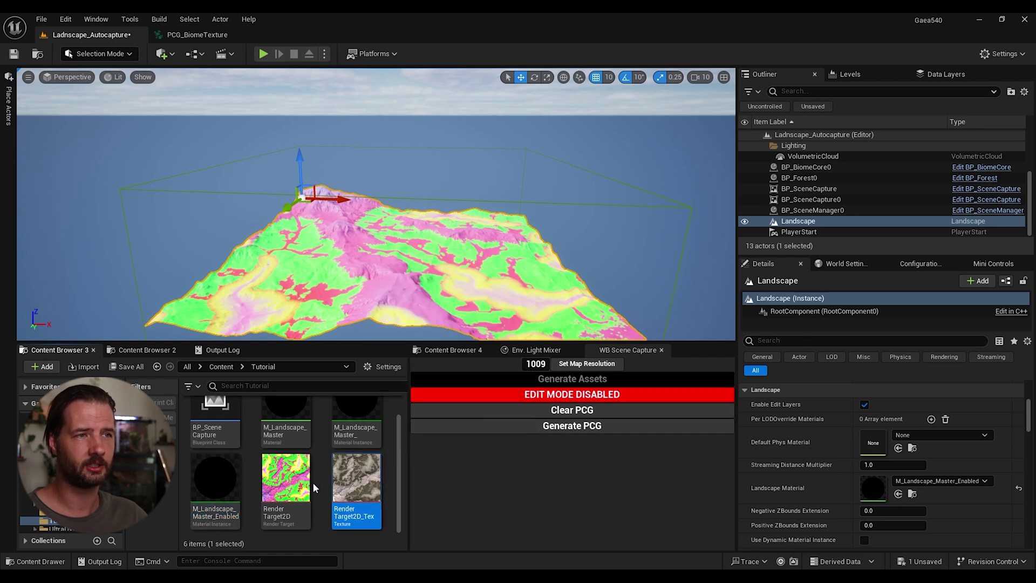
right_click(298, 487)
click(297, 487)
right_click(284, 488)
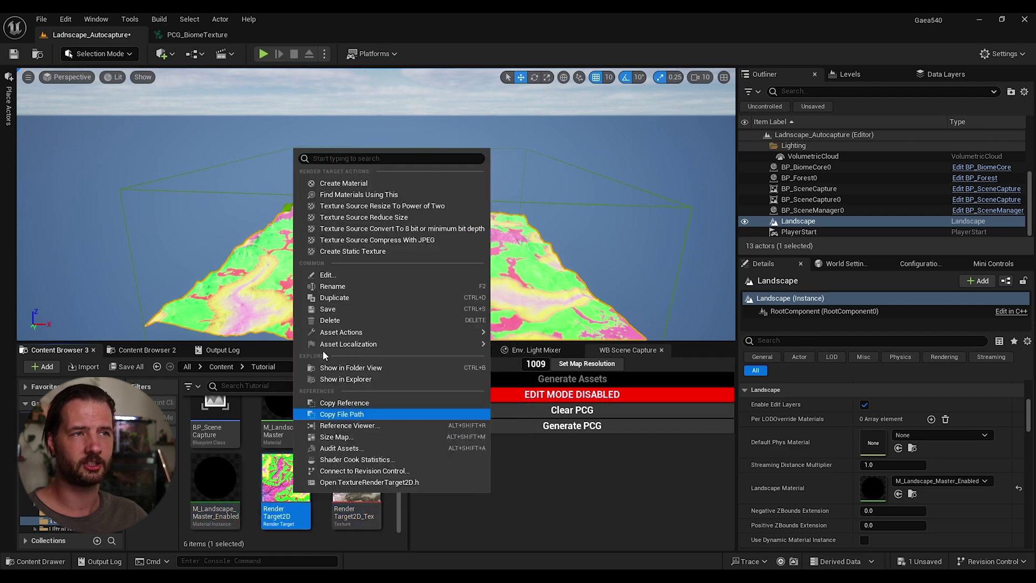
click(351, 251)
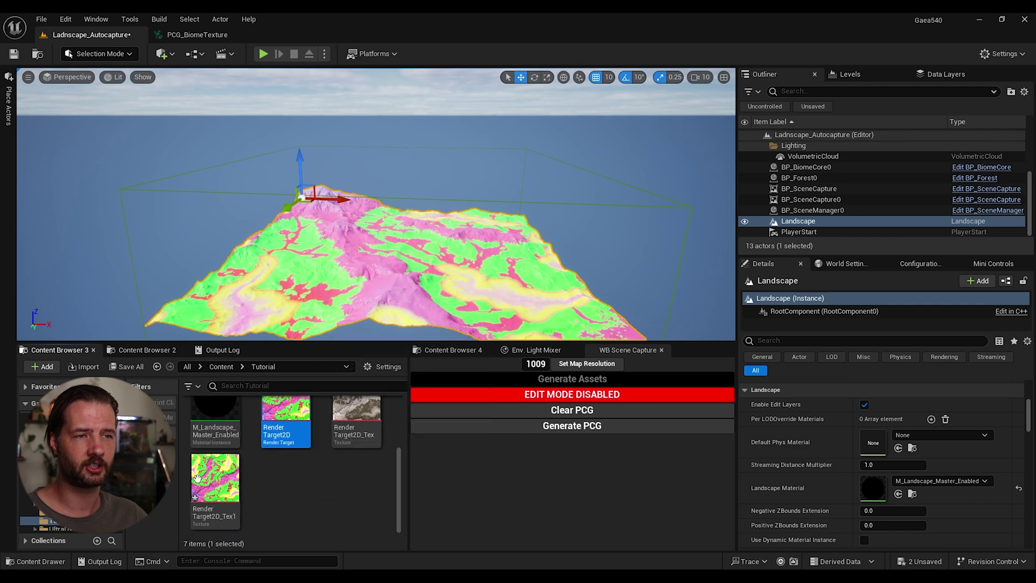
Delete the extra static texture RenderTarget2D_Tex1 from the Tutorial folder.
click(205, 477)
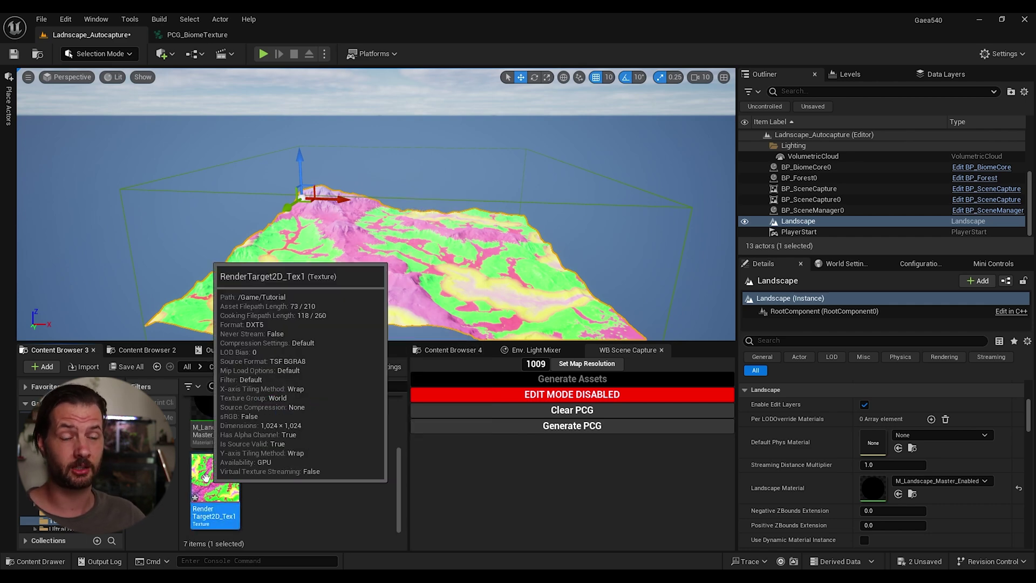
key(Delete)
click(434, 472)
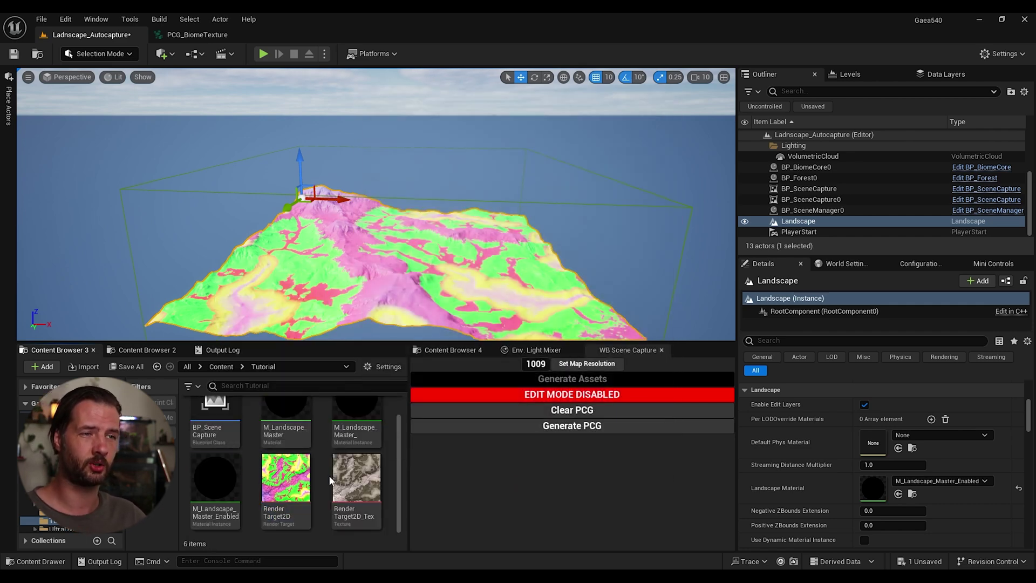
Save the level and open the Event Graph of BP_SceneCapture.
key(ctrl+s)
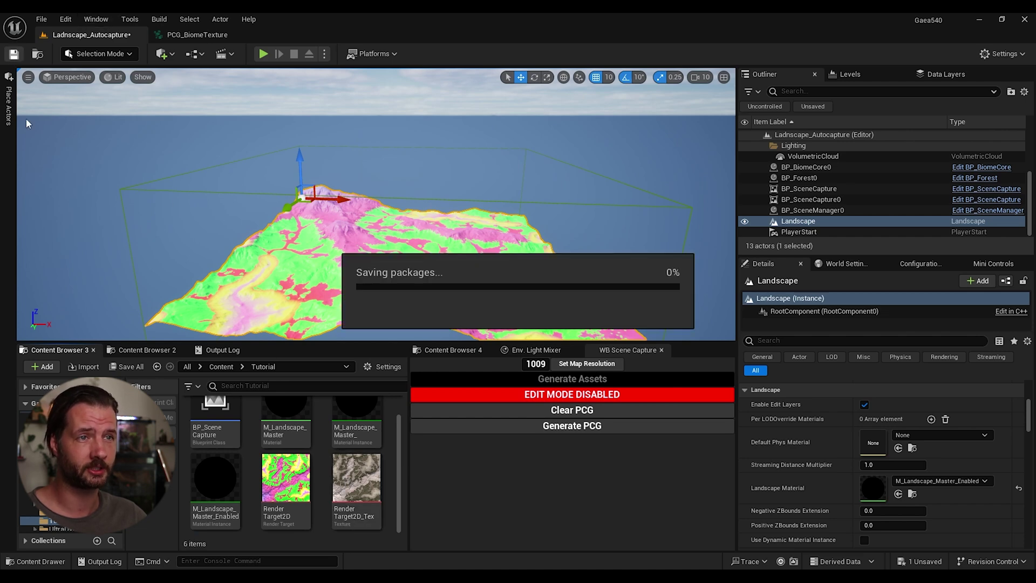
scroll(250, 451, up, 1)
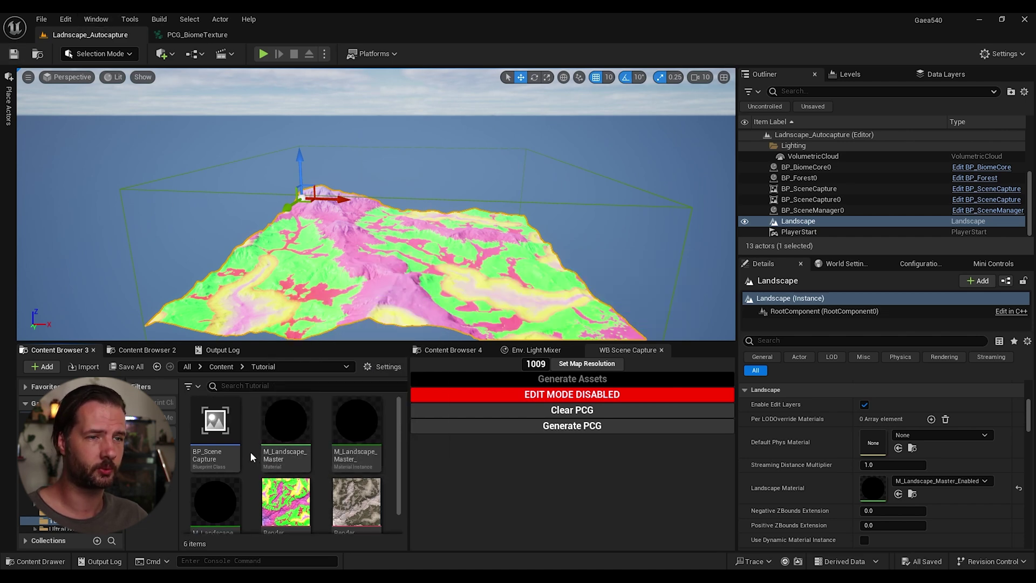
double_click(215, 420)
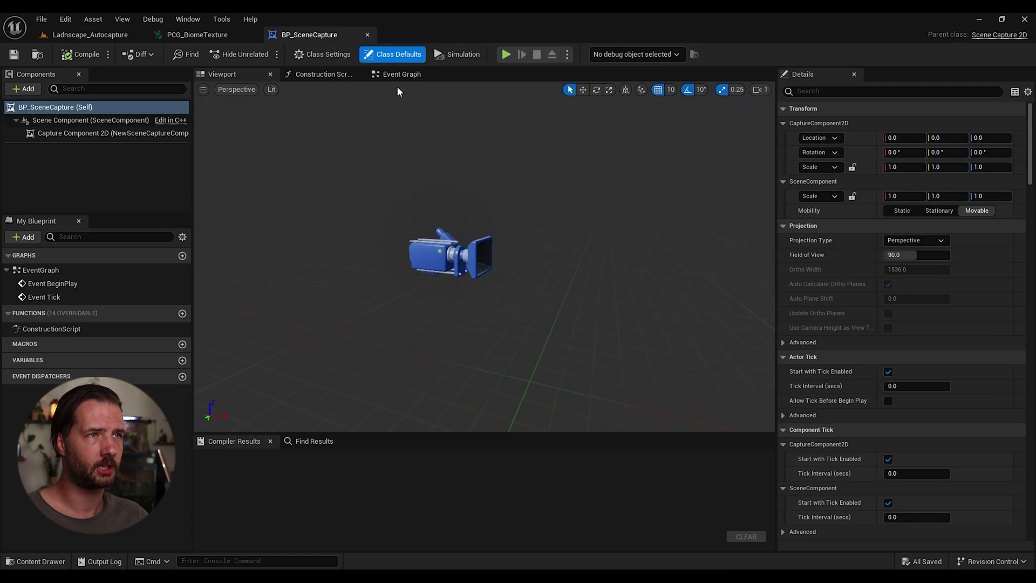
click(390, 74)
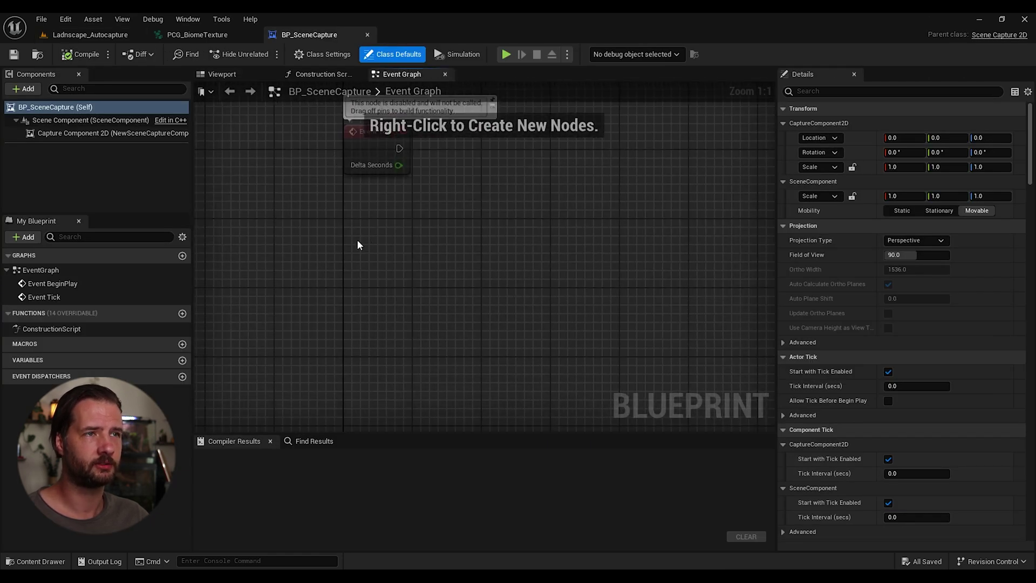
Add a custom event named EnablePaint below Event Tick and enable Call In Editor for it.
right_click(368, 251)
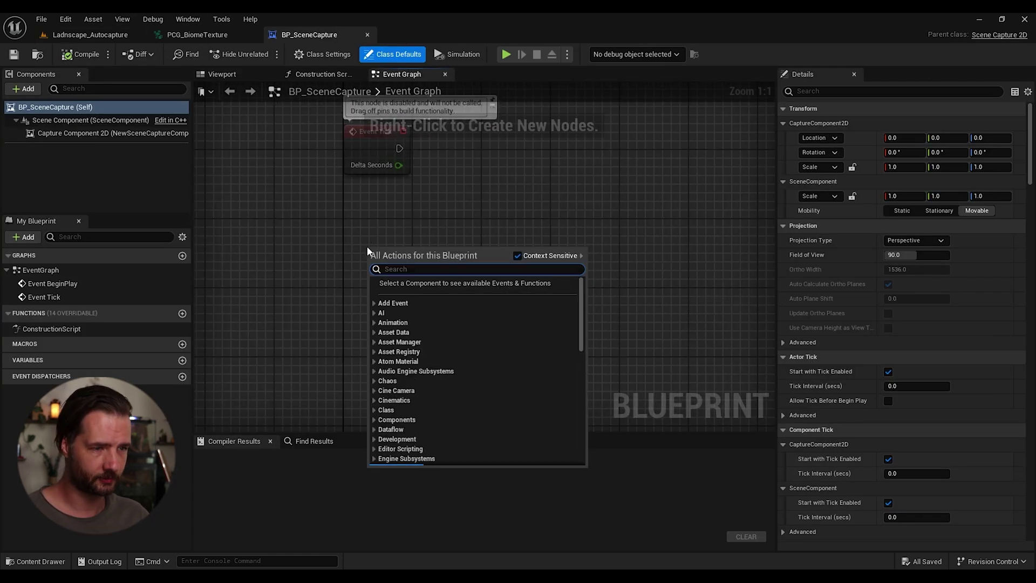
text(custom)
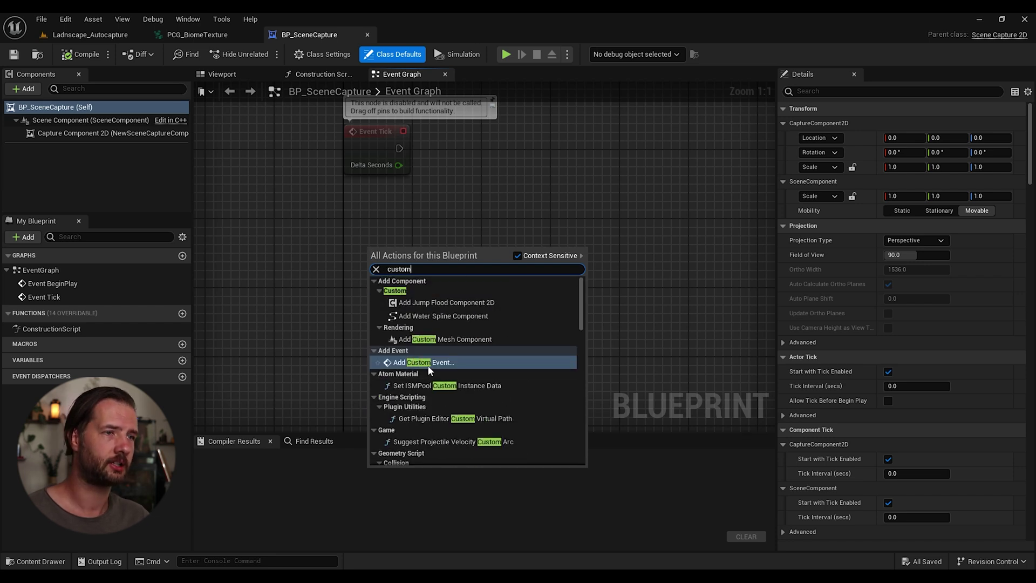
click(422, 363)
text(Ena)
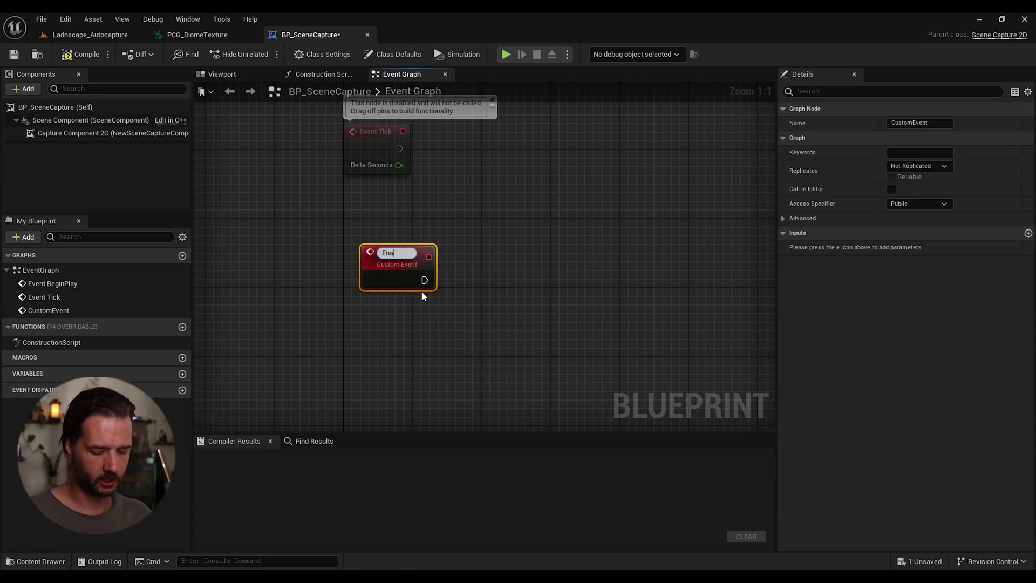
text(blePaint)
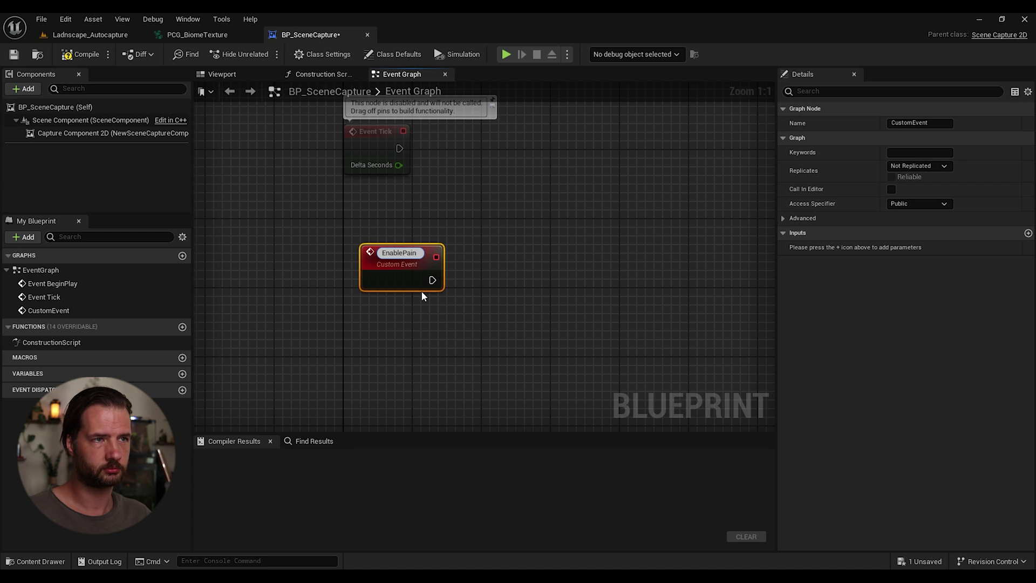
key(Return)
drag(402, 258, 385, 232)
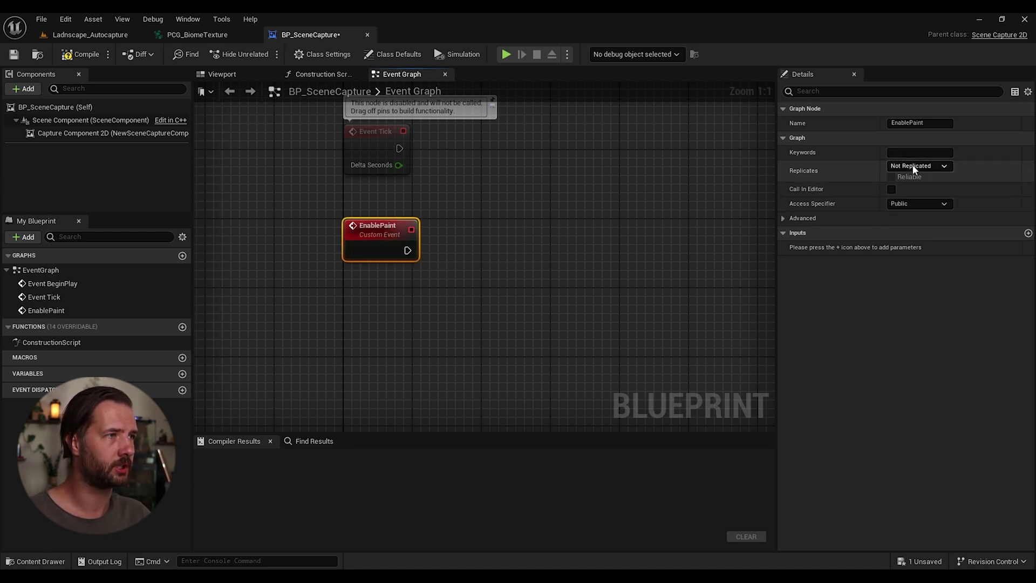
click(891, 189)
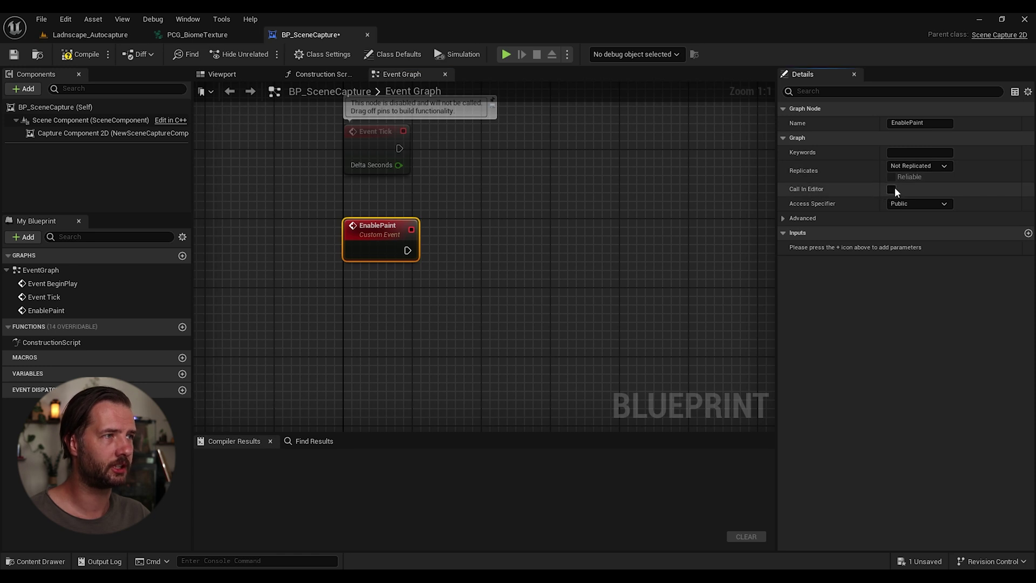
Add a custom event named DisablePaint below EnablePaint and enable Call In Editor for it.
right_click(367, 325)
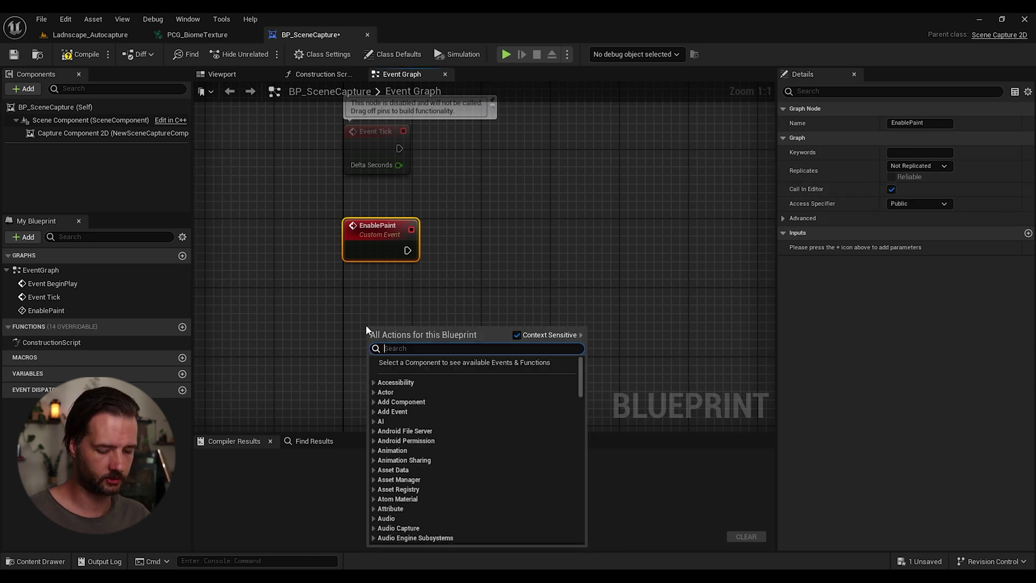
text(custom)
click(448, 446)
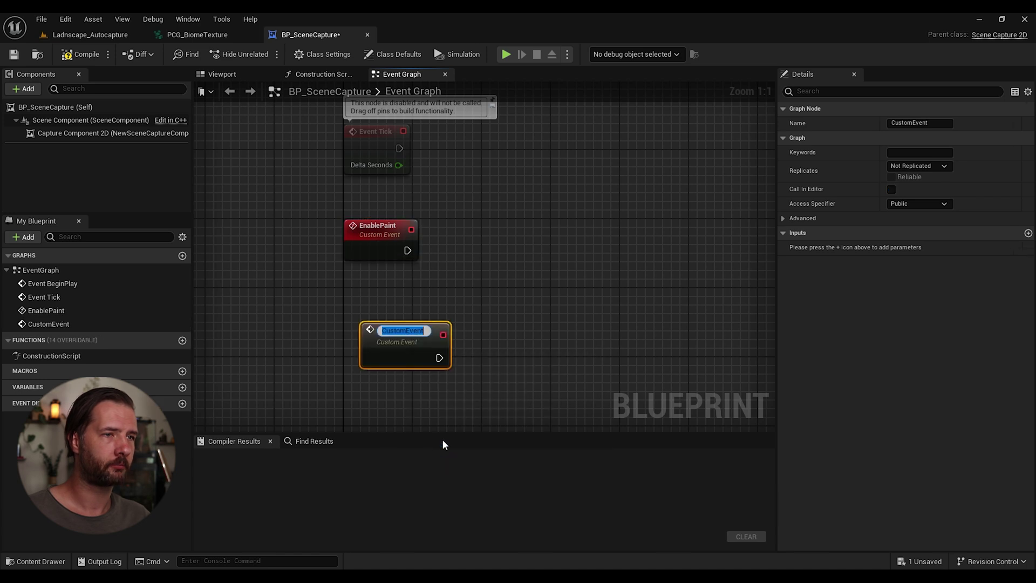
text(Disable)
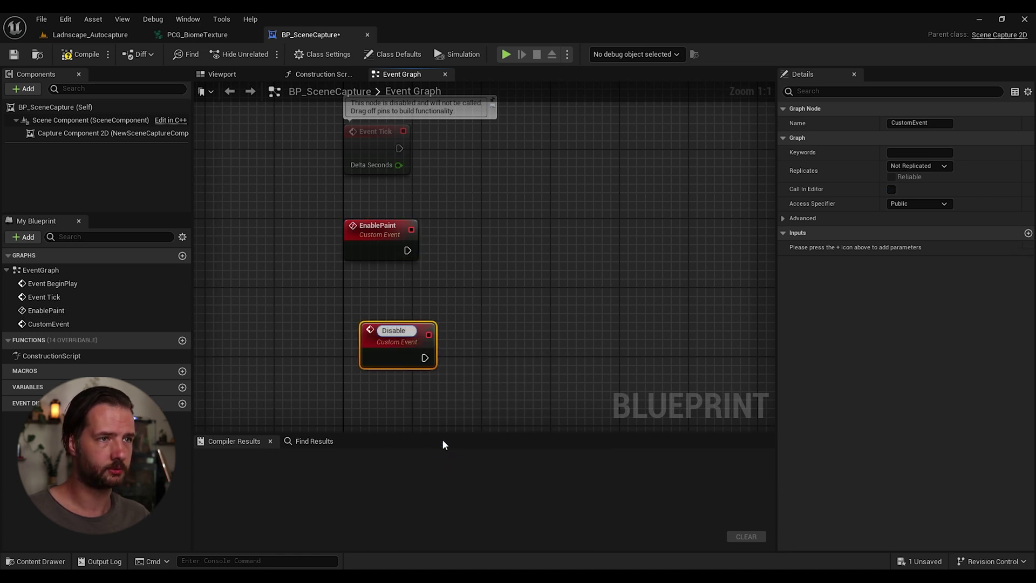
text(Paint)
key(Return)
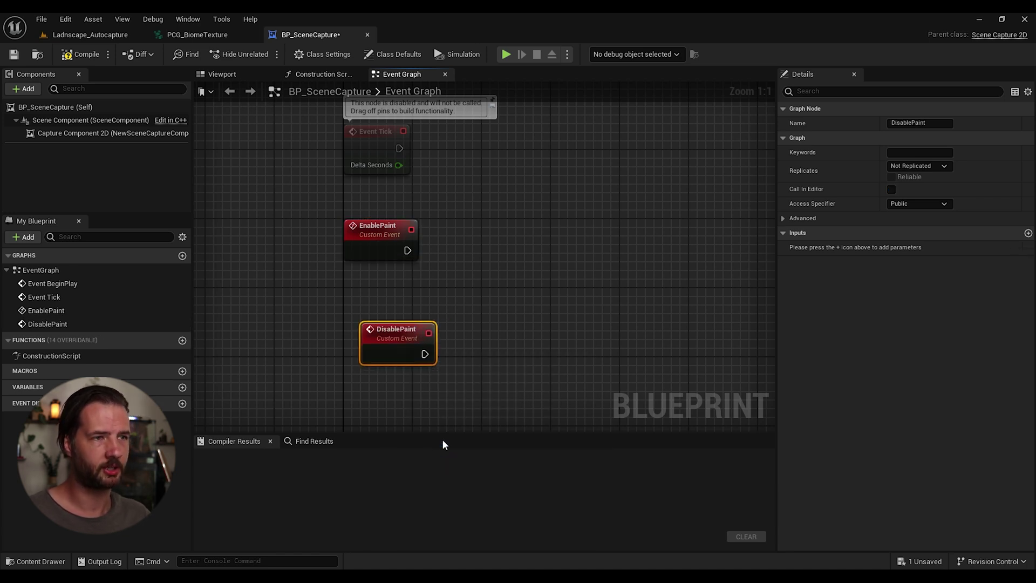
drag(418, 343, 400, 308)
click(891, 189)
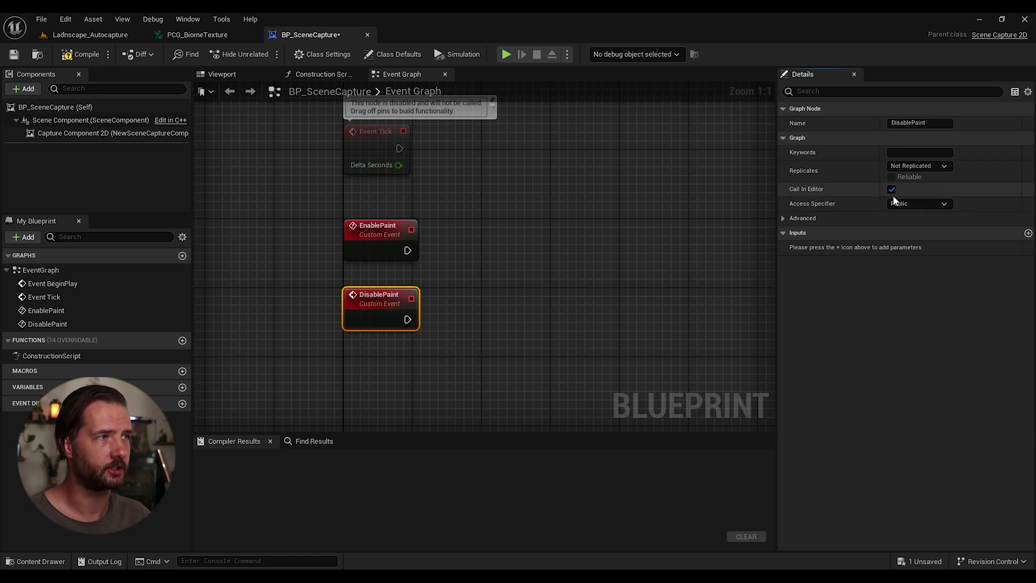
Compile and save BP_SceneCapture.
click(81, 58)
click(14, 55)
right_drag(431, 331, 402, 250)
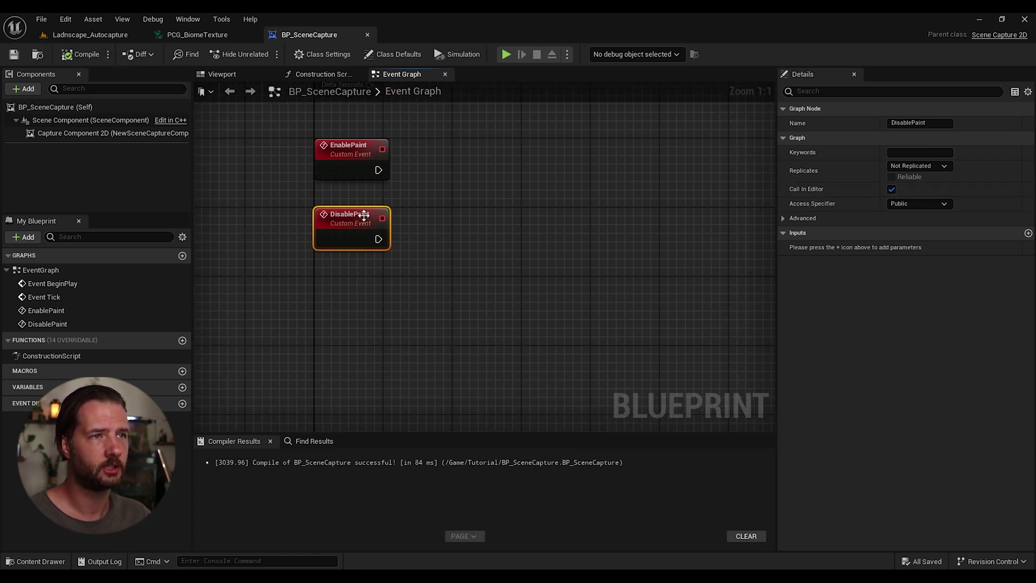
Move the DisablePaint event lower in the graph and connect a Get All Actors Of Class node to EnablePaint.
drag(351, 215, 356, 288)
click(480, 232)
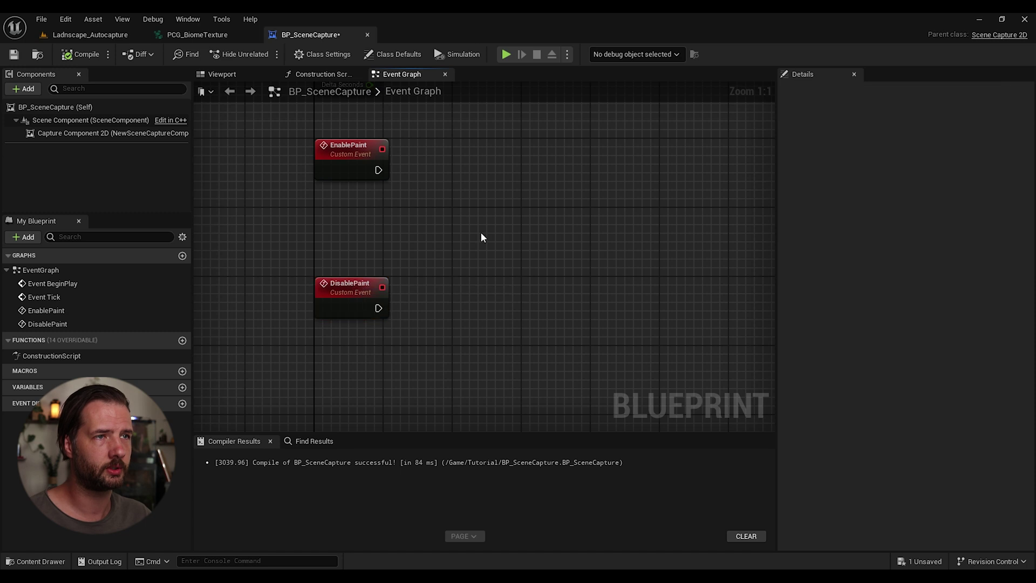
right_drag(457, 238, 412, 274)
drag(332, 205, 433, 201)
text(get all act)
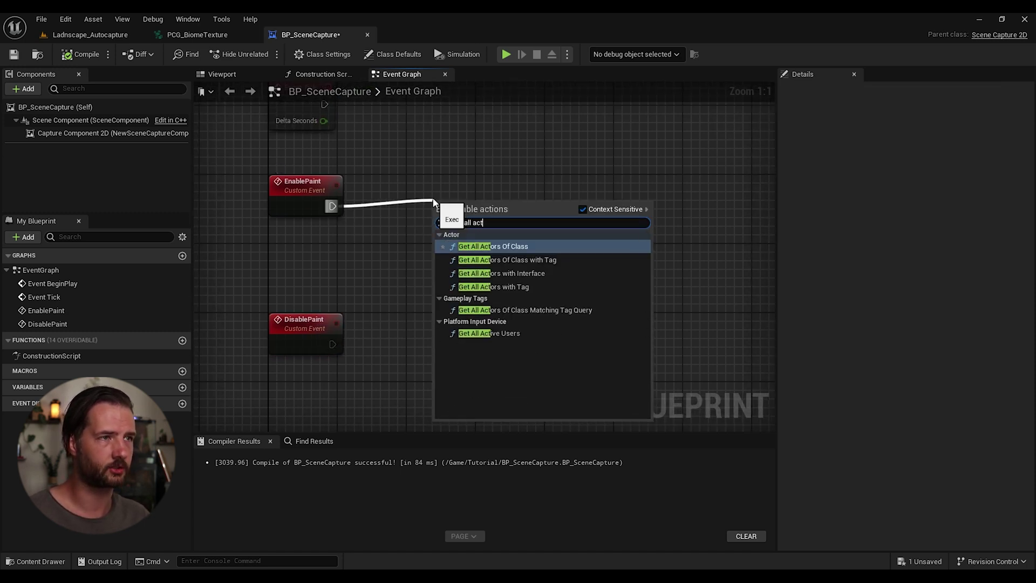
key(Return)
drag(459, 213, 416, 197)
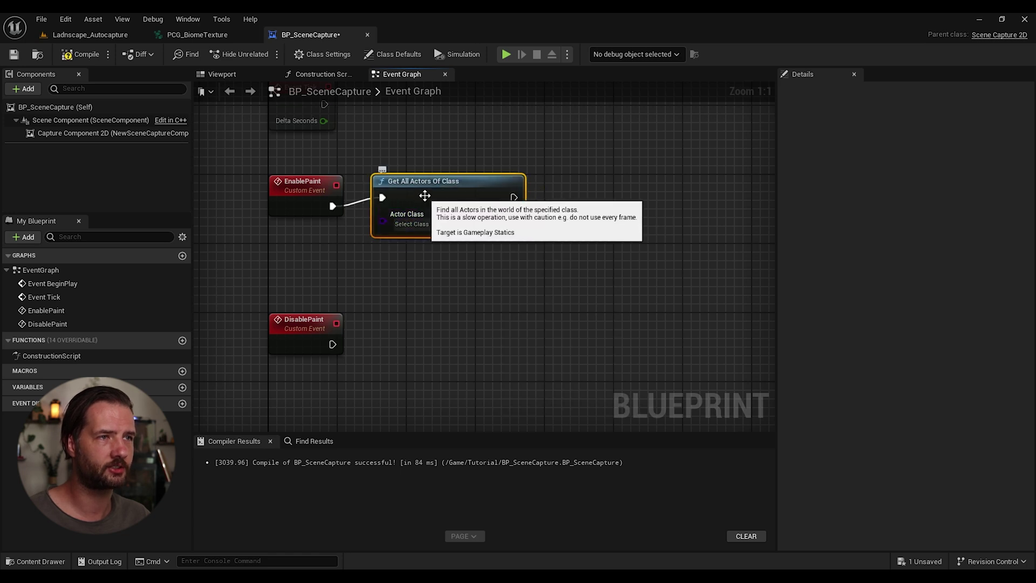
Set the Actor Class of the Get All Actors Of Class node to Landscape.
click(416, 233)
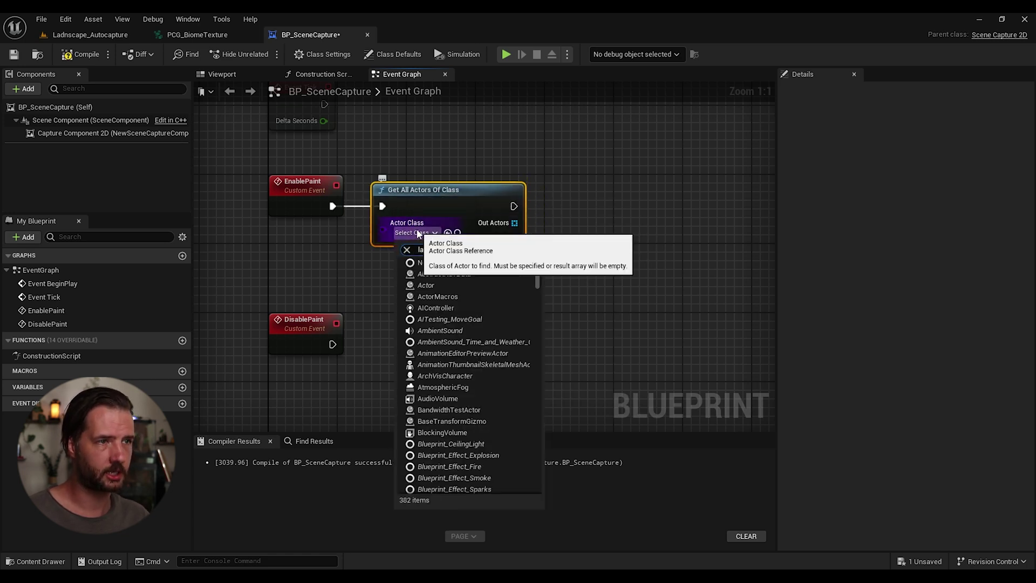
text(la)
click(460, 301)
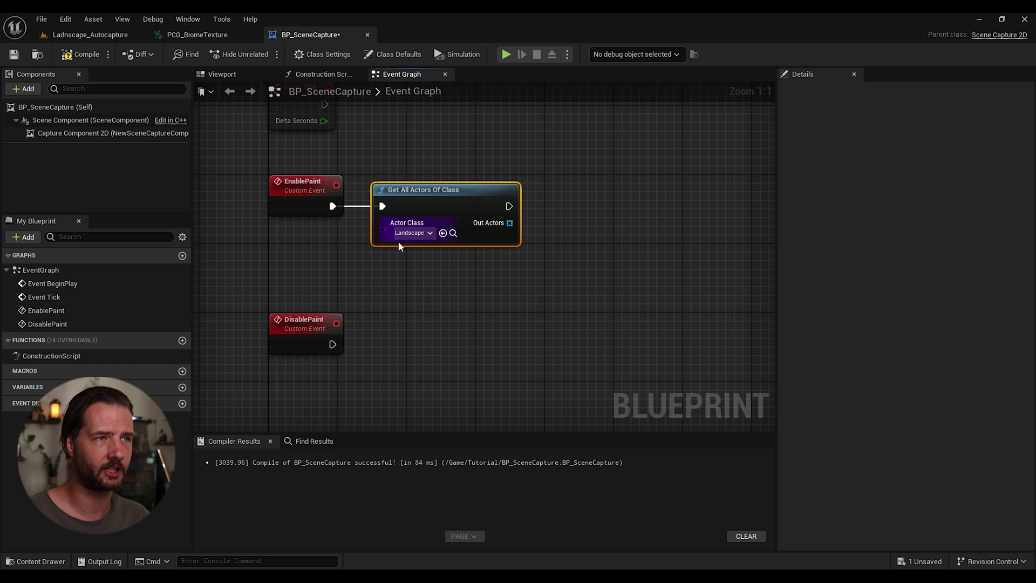
Add a Get (a copy) node fed by Out Actors, keeping index 0.
right_drag(531, 221, 404, 210)
drag(382, 211, 422, 232)
text(g)
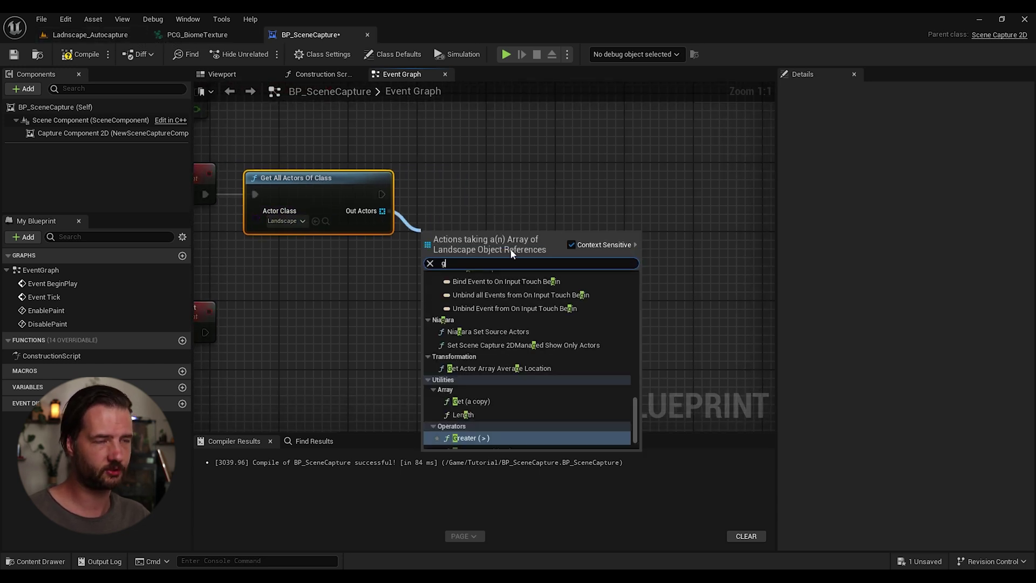
scroll(518, 378, up, 1)
click(472, 419)
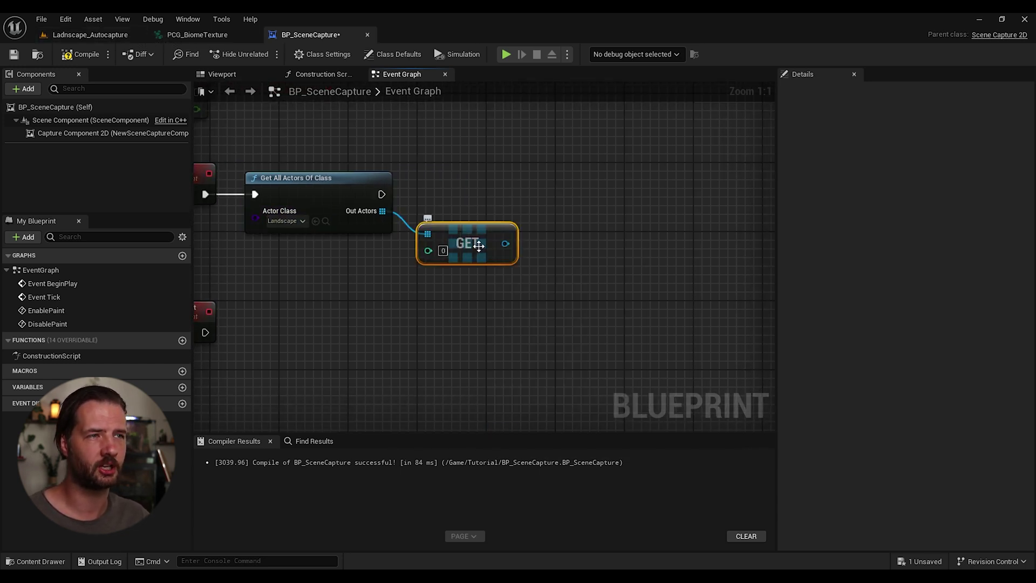
right_drag(430, 251, 371, 235)
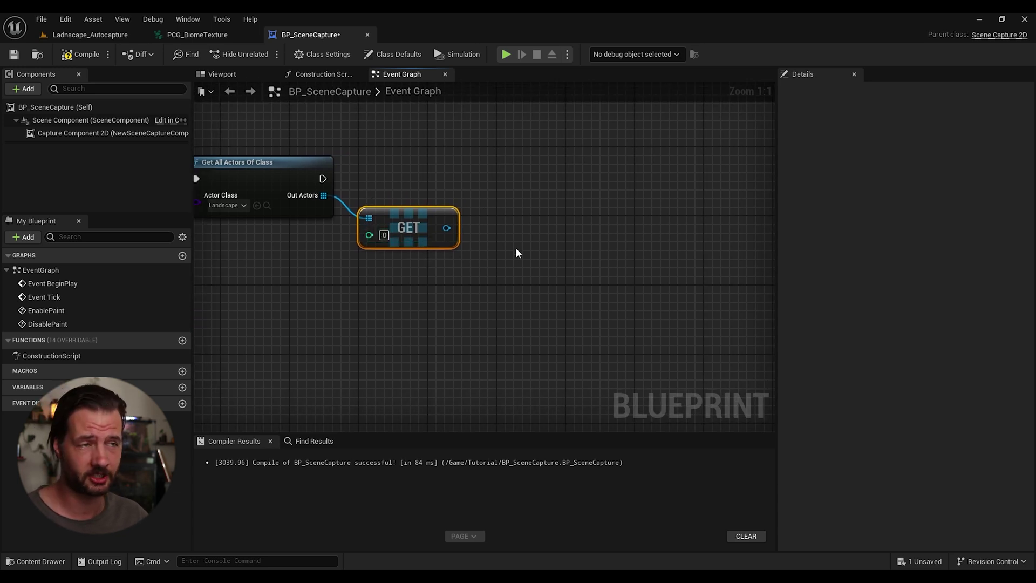
Add a Set Landscape Material node targeting the Get output and connect its execution to Get All Actors Of Class.
scroll(506, 257, down, 1)
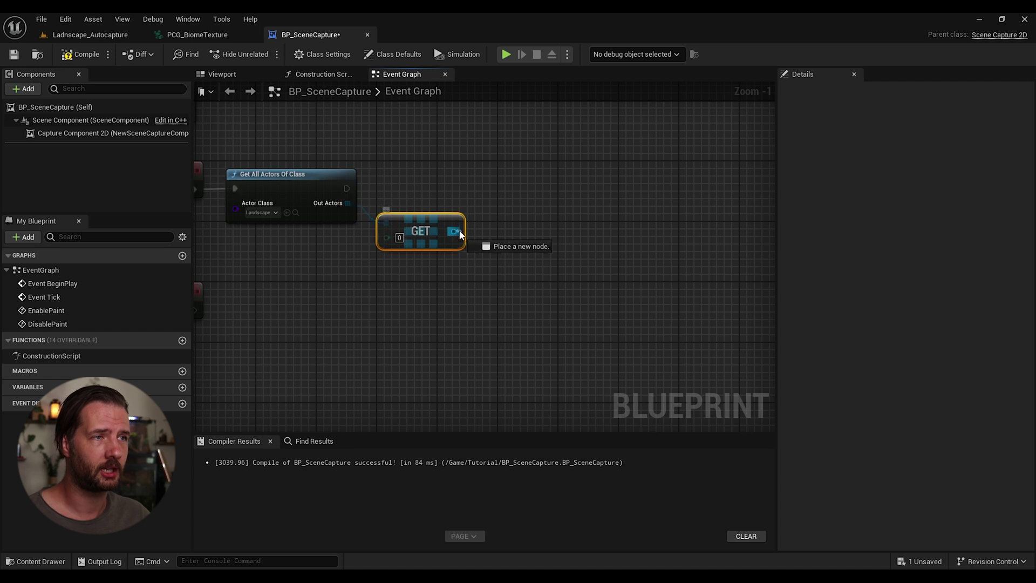
drag(459, 230, 519, 206)
text(set la)
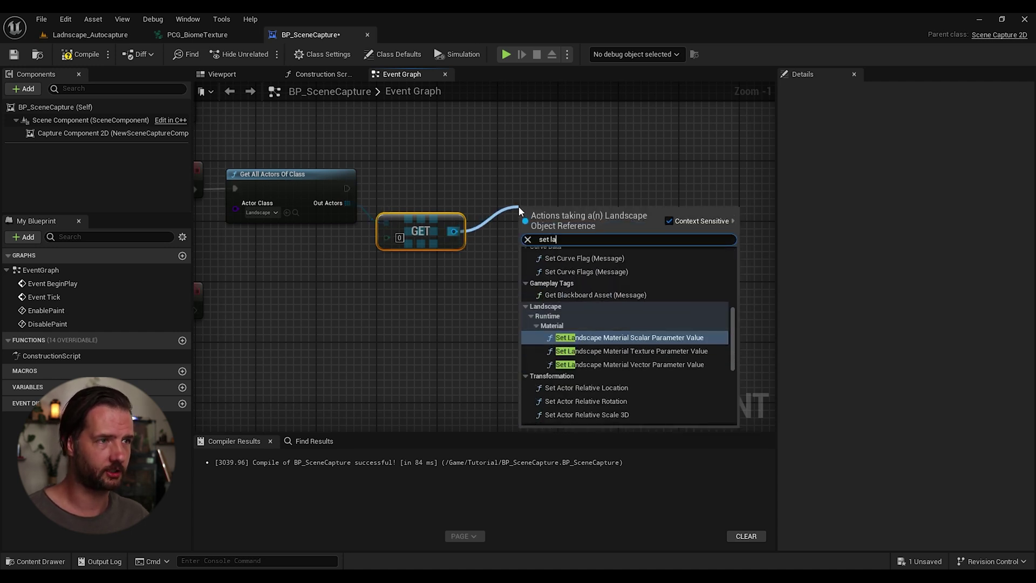
text(ndsca)
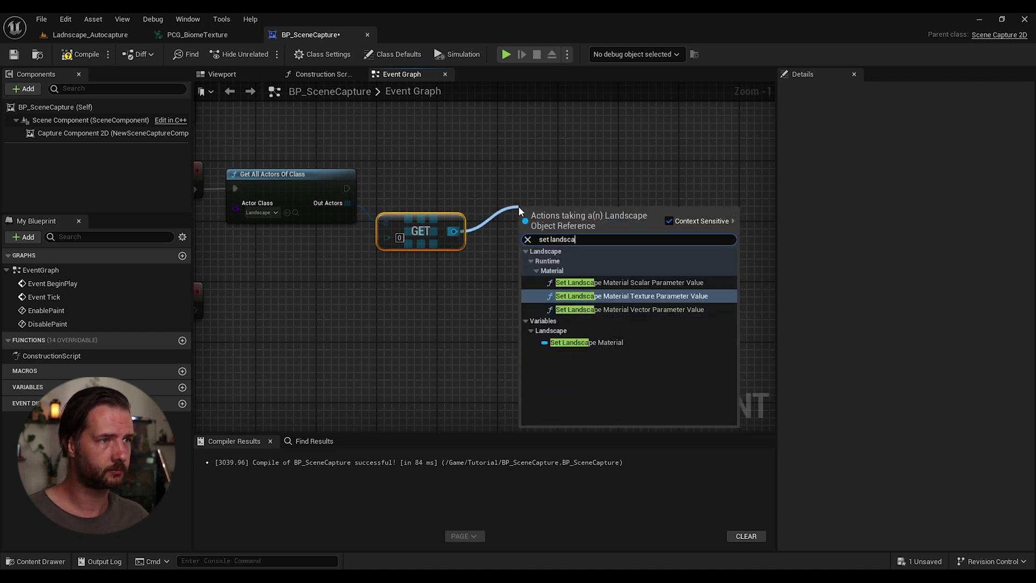
click(575, 343)
drag(348, 189, 534, 193)
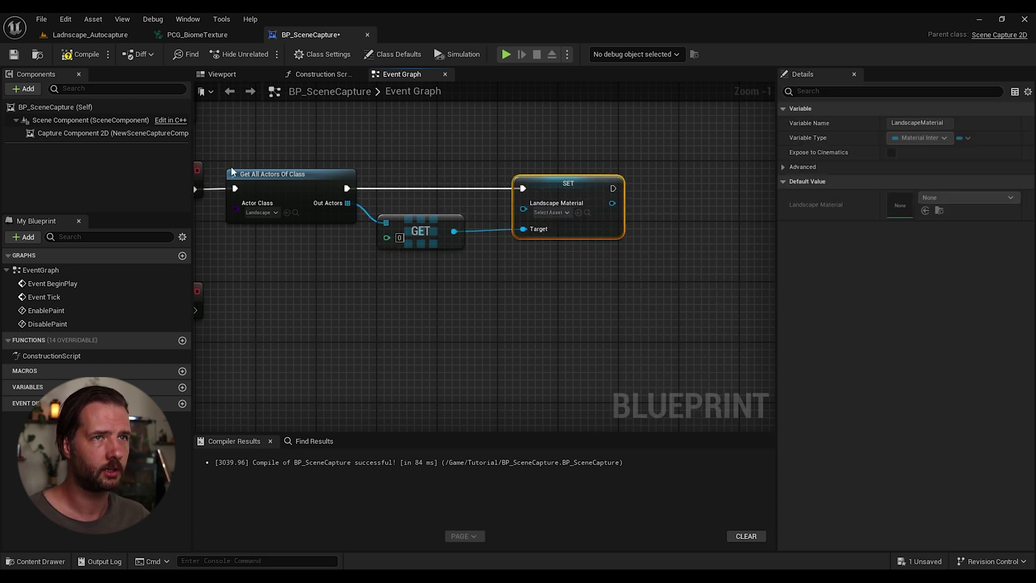
Assign the M_Landscape_Master_Enabled material instance from the Tutorial folder to Landscape Material in the EnablePaint branch.
right_drag(231, 169, 474, 158)
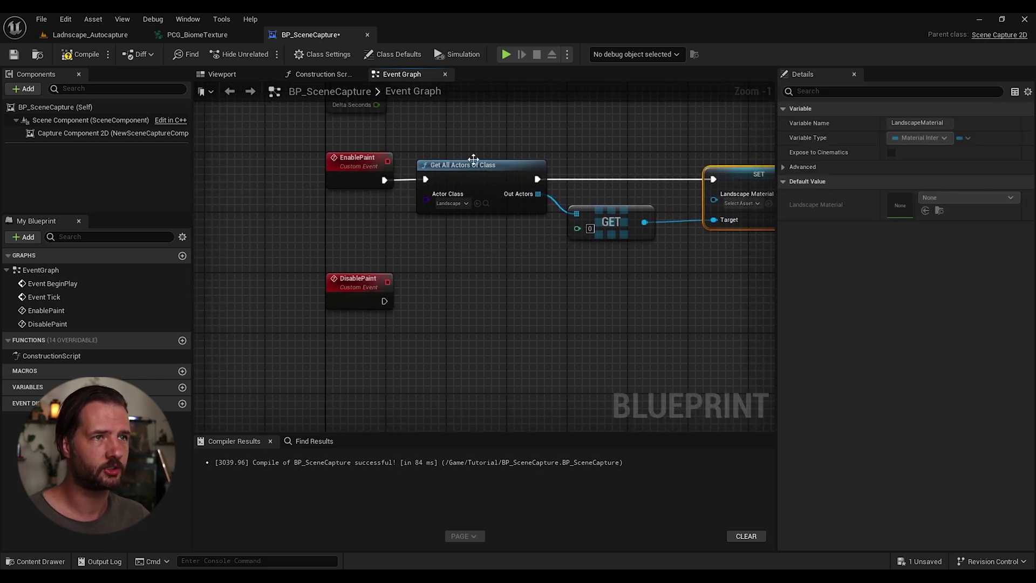
click(79, 35)
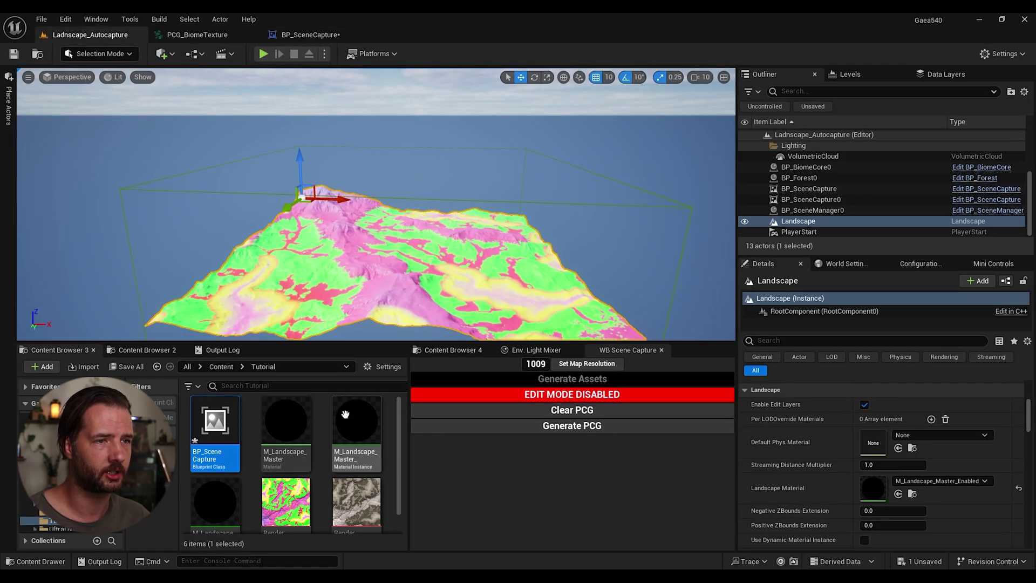
scroll(302, 464, down, 1)
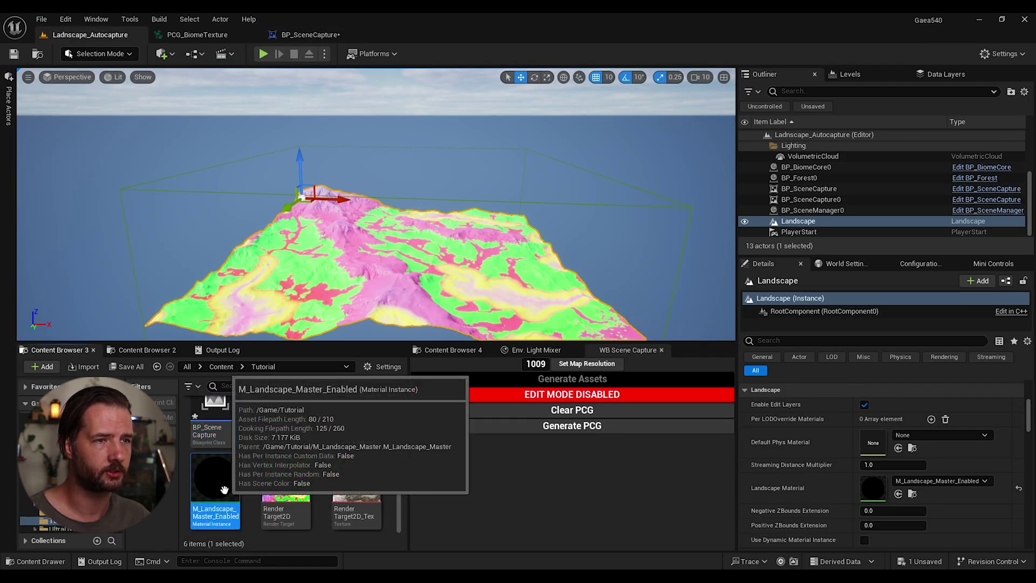
click(308, 34)
click(553, 200)
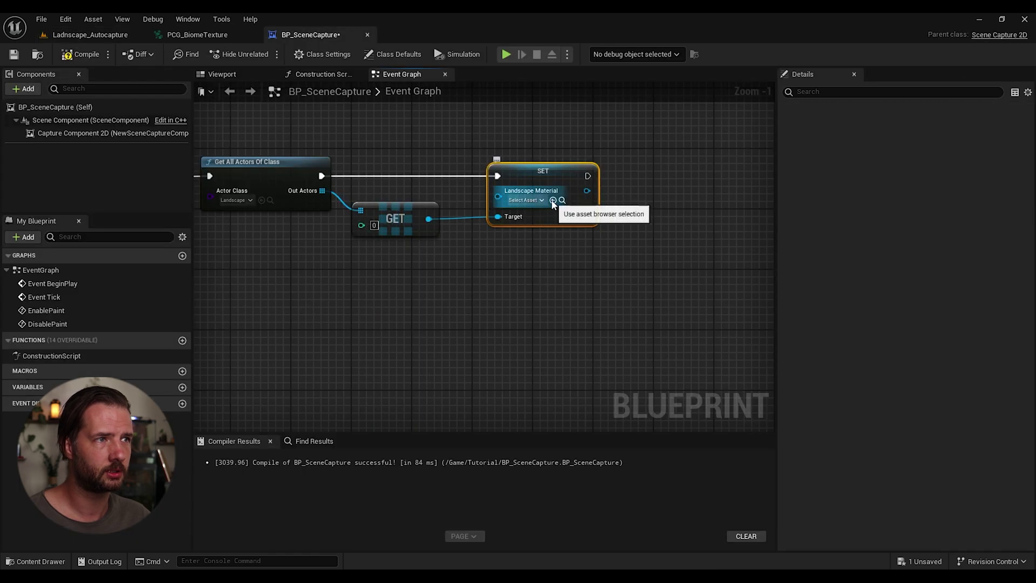
Duplicate the Get All Actors Of Class, Get and Set Landscape Material nodes below and connect the copies to DisablePaint.
right_drag(466, 299, 547, 282)
drag(642, 282, 342, 142)
right_drag(438, 318, 435, 253)
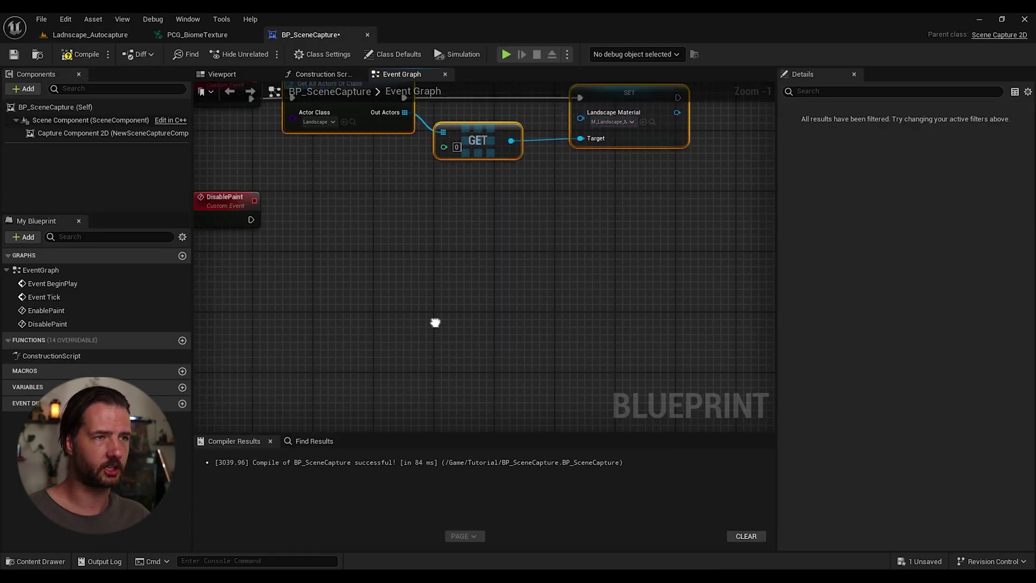
key(ctrl+c)
key(ctrl+v)
drag(397, 297, 391, 196)
drag(255, 212, 319, 209)
Assign the other M_Landscape_Master material instance to the DisablePaint branch's Landscape Material, and compile and save the blueprint.
click(681, 167)
click(661, 203)
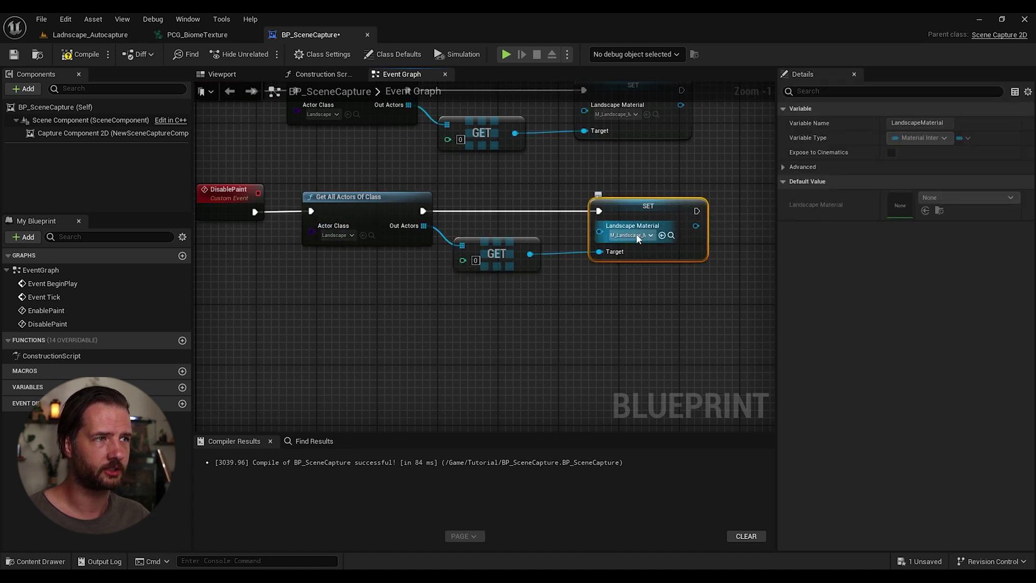
click(129, 34)
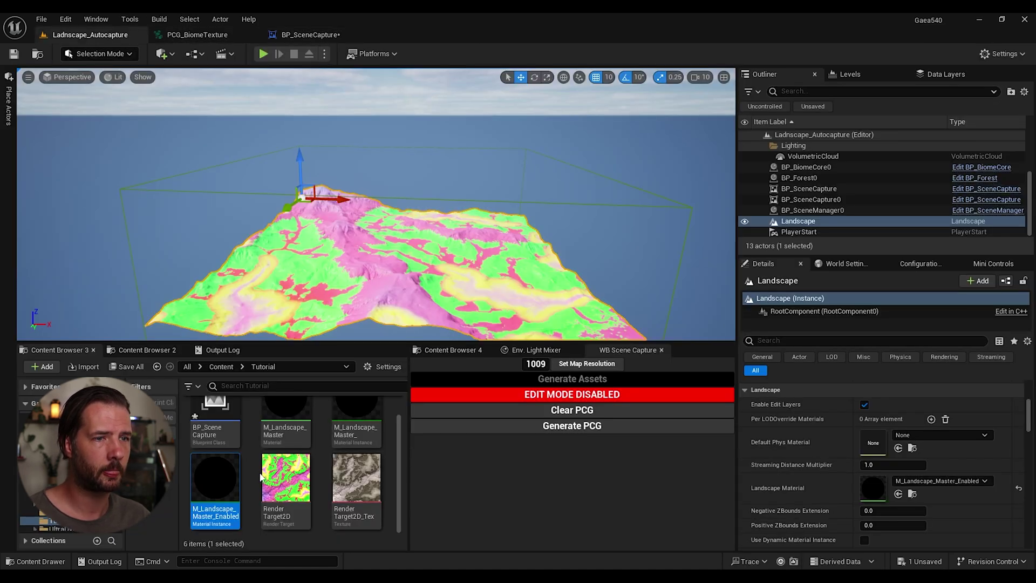
click(346, 406)
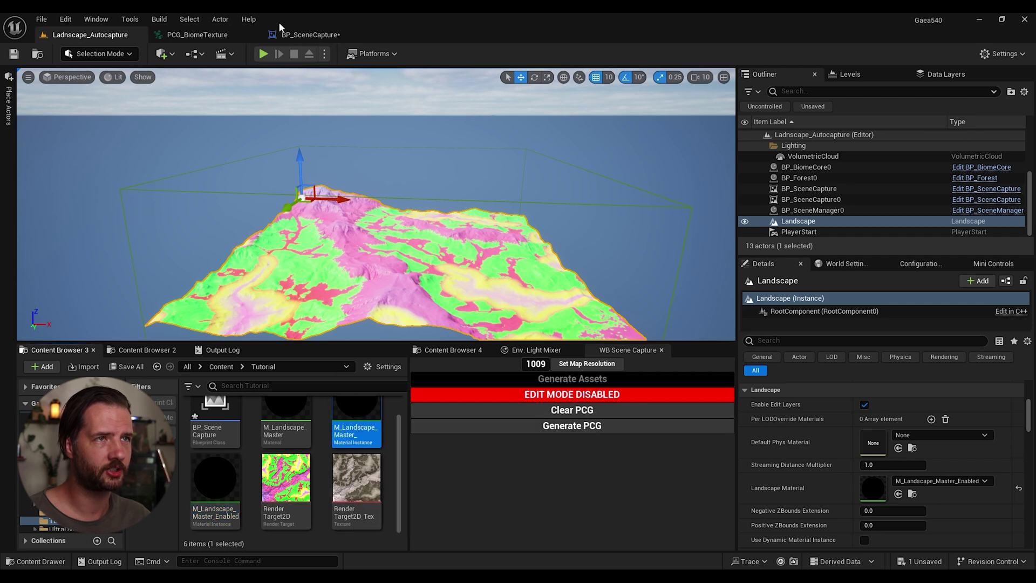
click(303, 34)
click(662, 236)
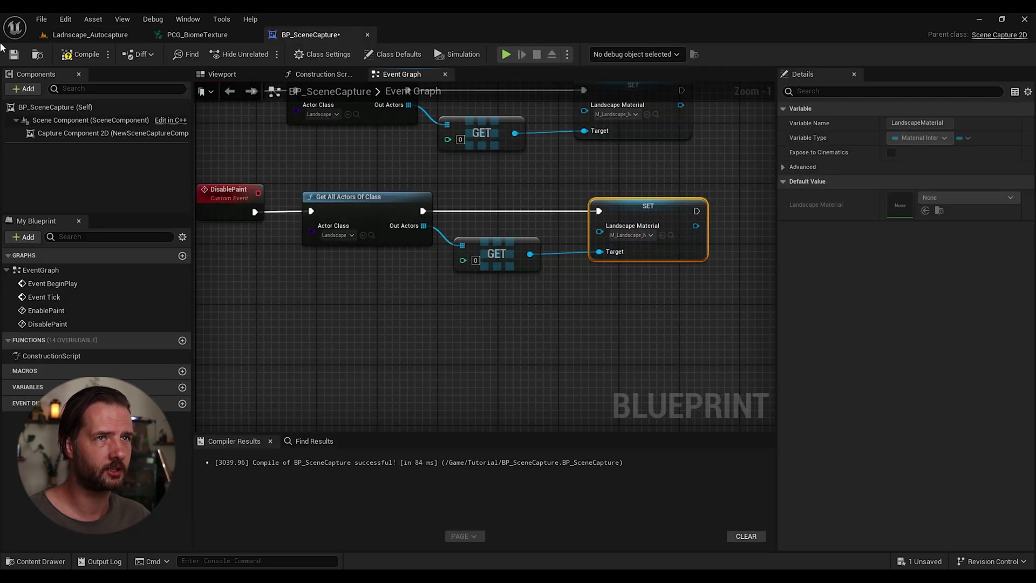
click(81, 54)
click(18, 55)
Test Disable Paint and Enable Paint on the level's BP_SceneCapture actor, and select the RenderTarget2D_Tex texture in the Tutorial folder.
click(69, 35)
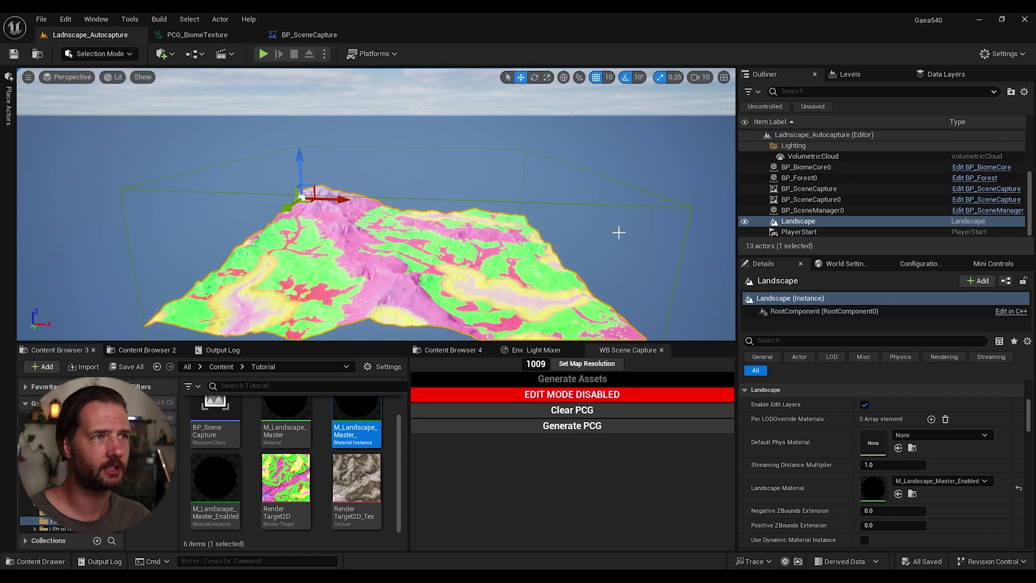
click(810, 210)
click(813, 199)
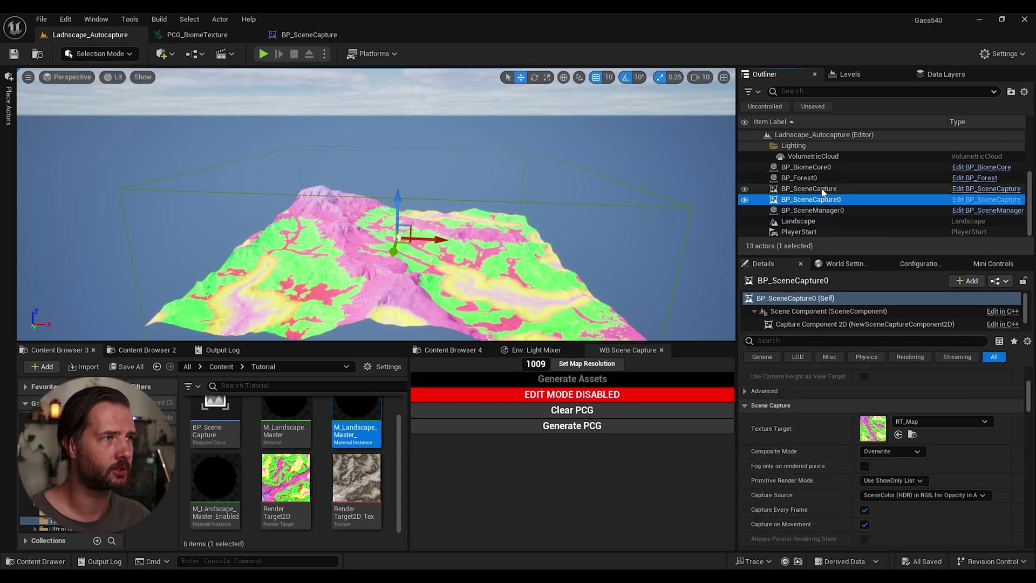
click(809, 188)
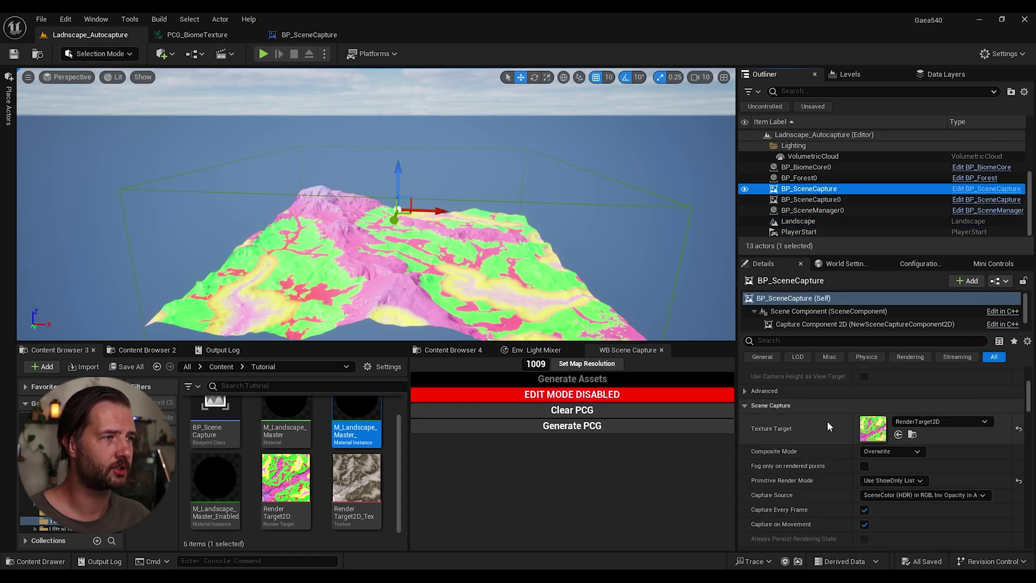
scroll(820, 409, down, 4)
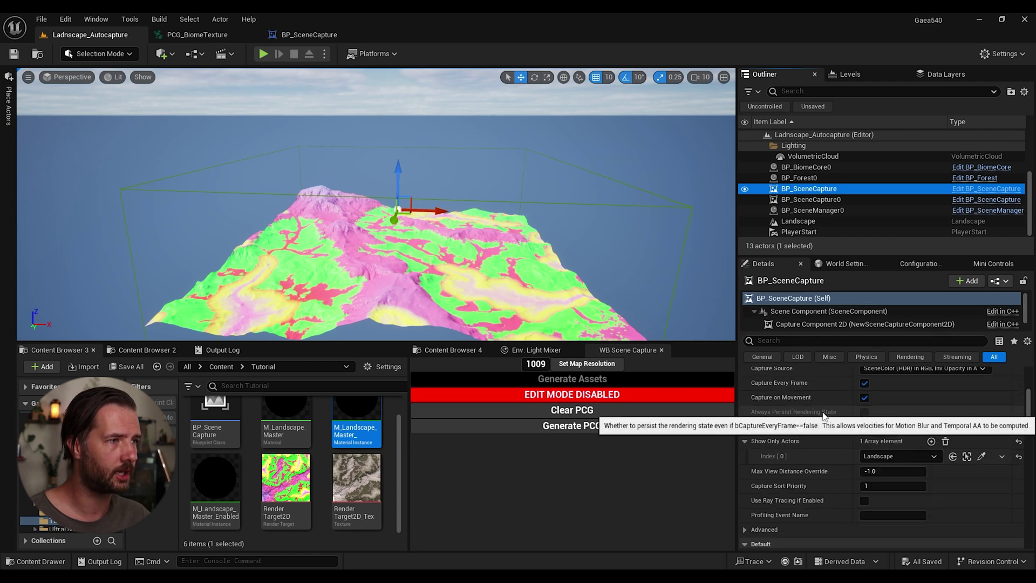
scroll(816, 404, down, 2)
scroll(815, 405, down, 3)
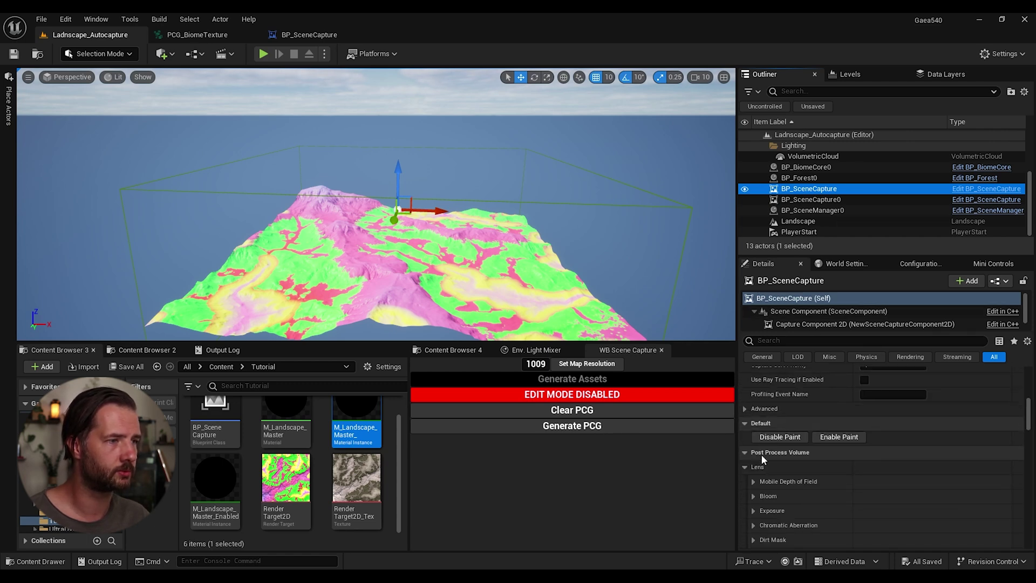
click(787, 442)
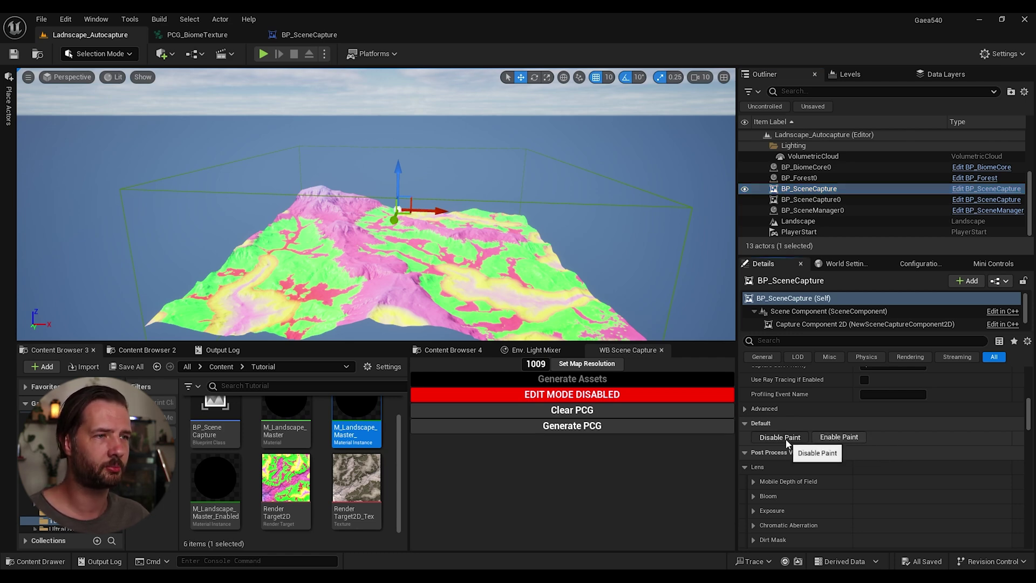
click(786, 441)
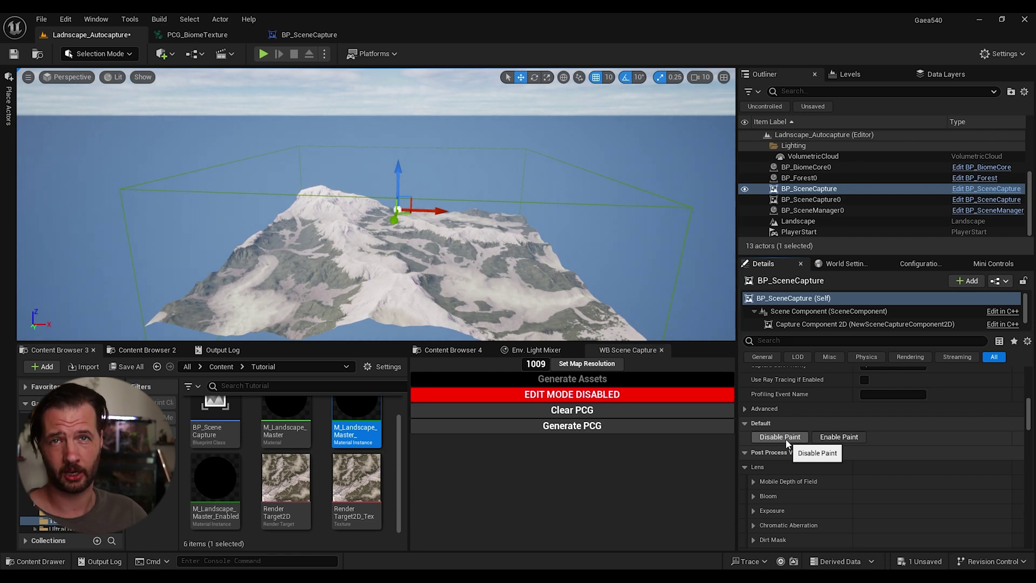
click(833, 437)
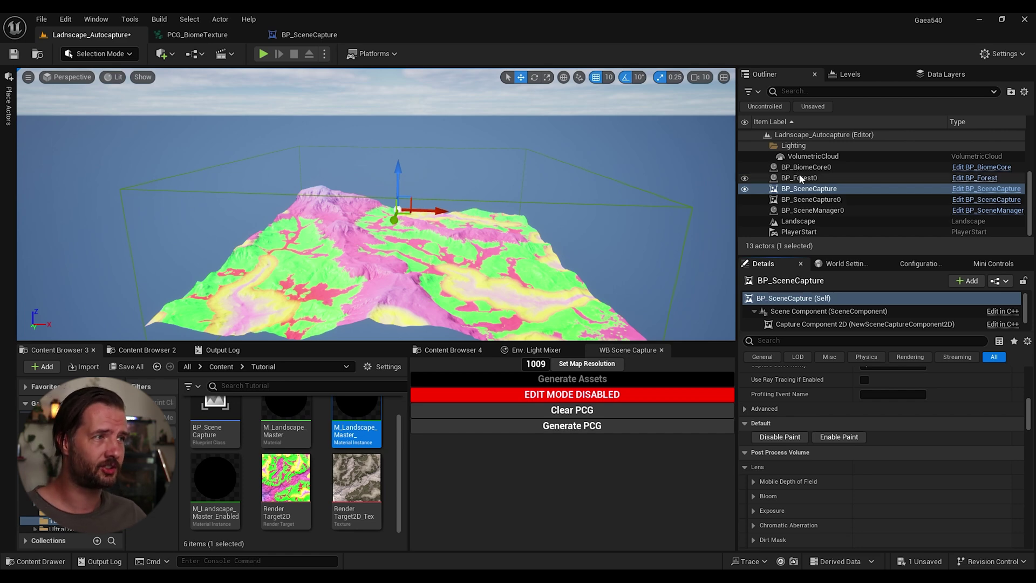
click(838, 437)
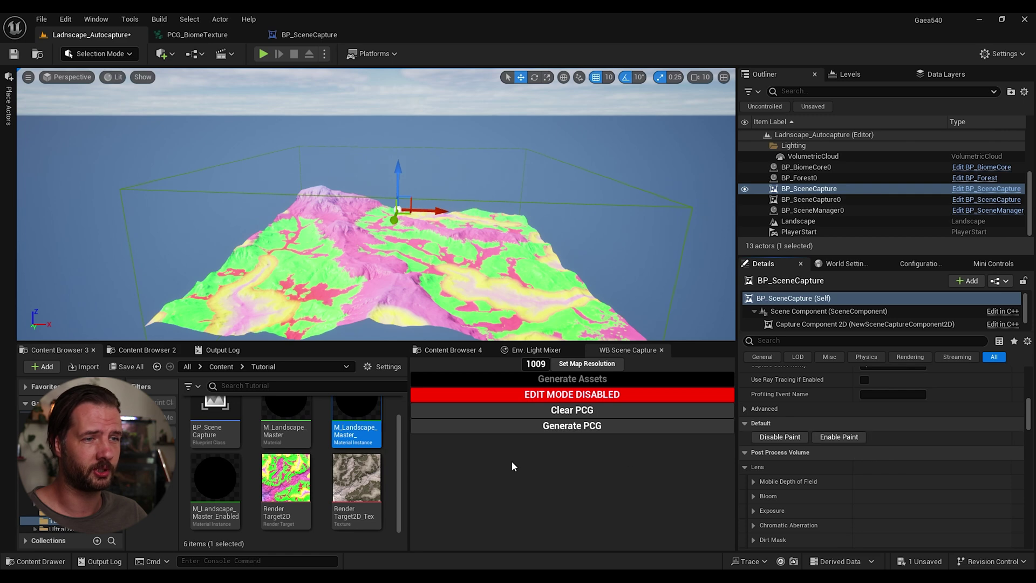
click(354, 486)
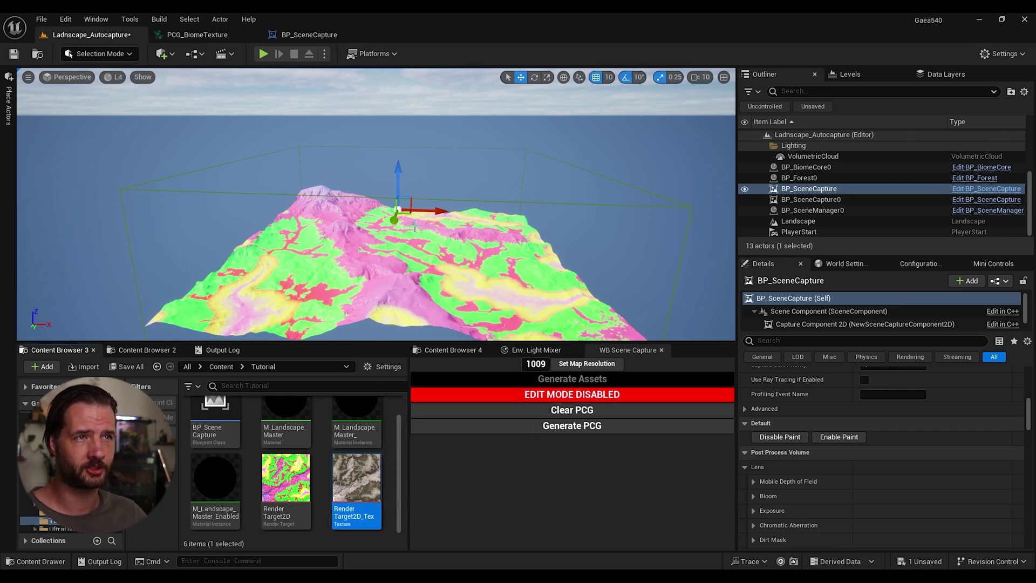
Add a Convert Render Target to Texture 2DEditor Only node in BP_SceneCapture, executed after DisablePaint's Set Landscape Material node.
click(296, 36)
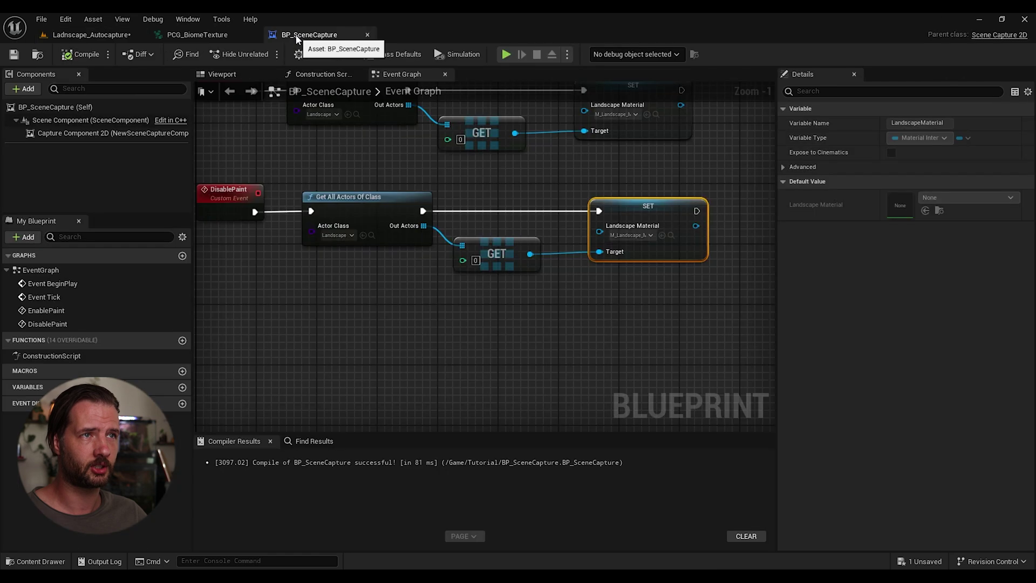
scroll(218, 183, down, 2)
right_drag(217, 183, 376, 200)
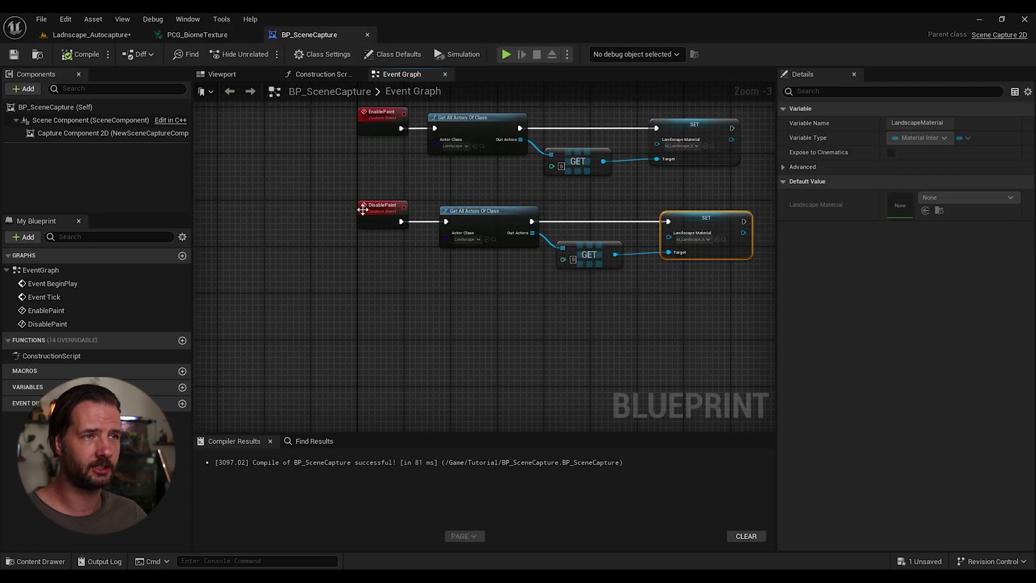
right_drag(539, 225, 197, 248)
drag(351, 246, 418, 243)
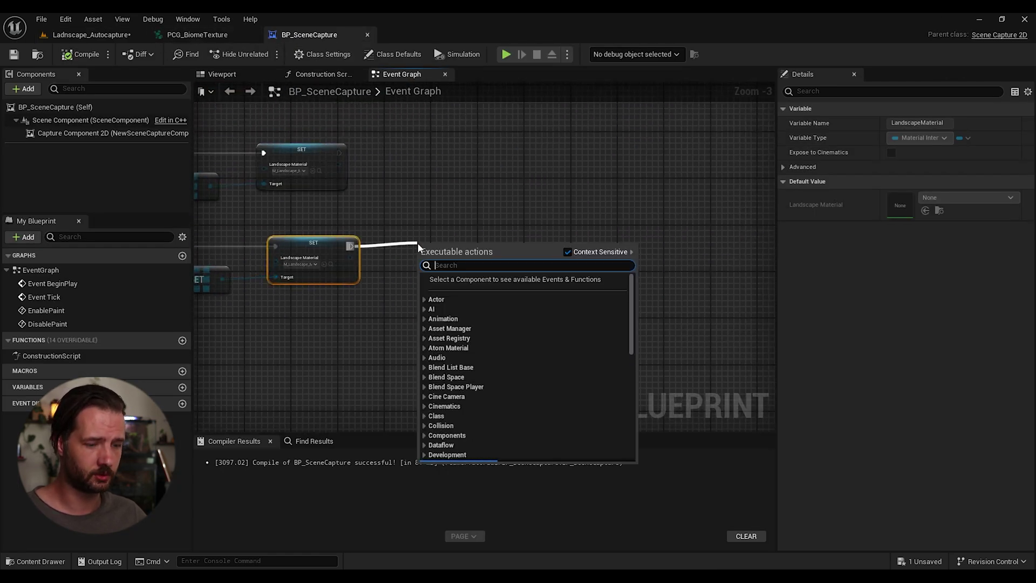
text(convert sc)
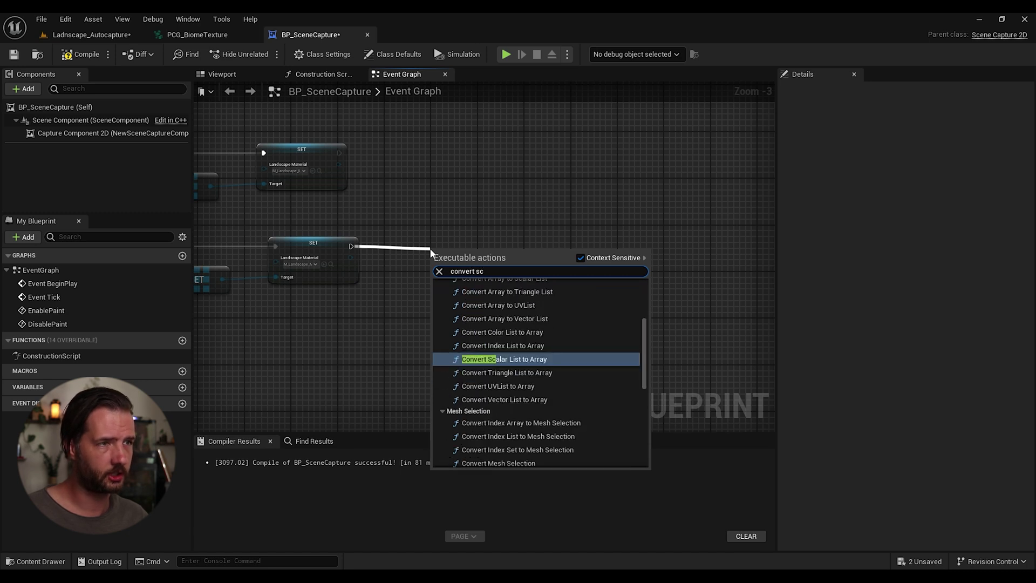
text(ene)
key(BackSpace)
key(BackSpace)
key(BackSpace)
text(render)
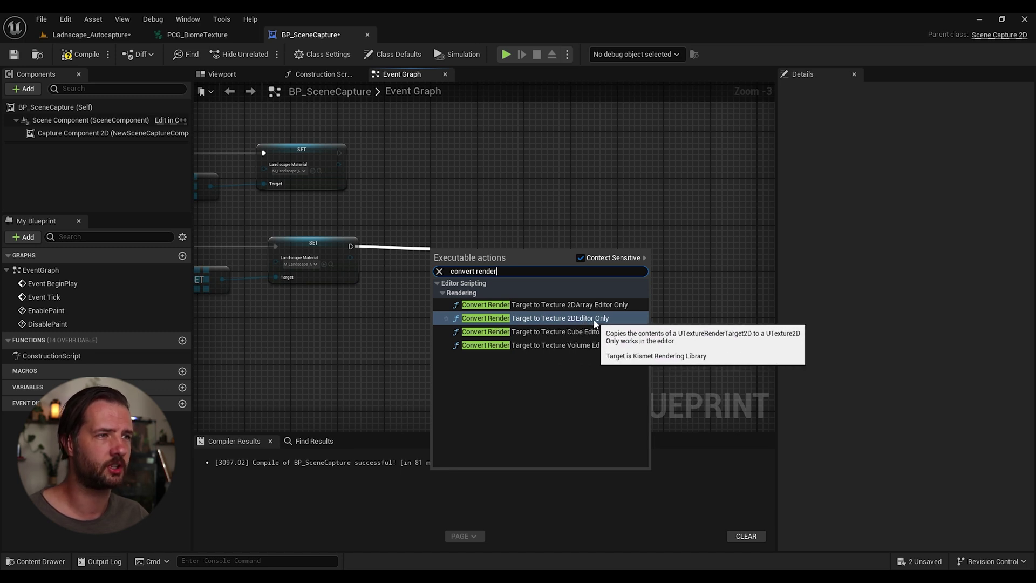
click(606, 323)
drag(471, 257, 437, 246)
right_drag(529, 211, 546, 216)
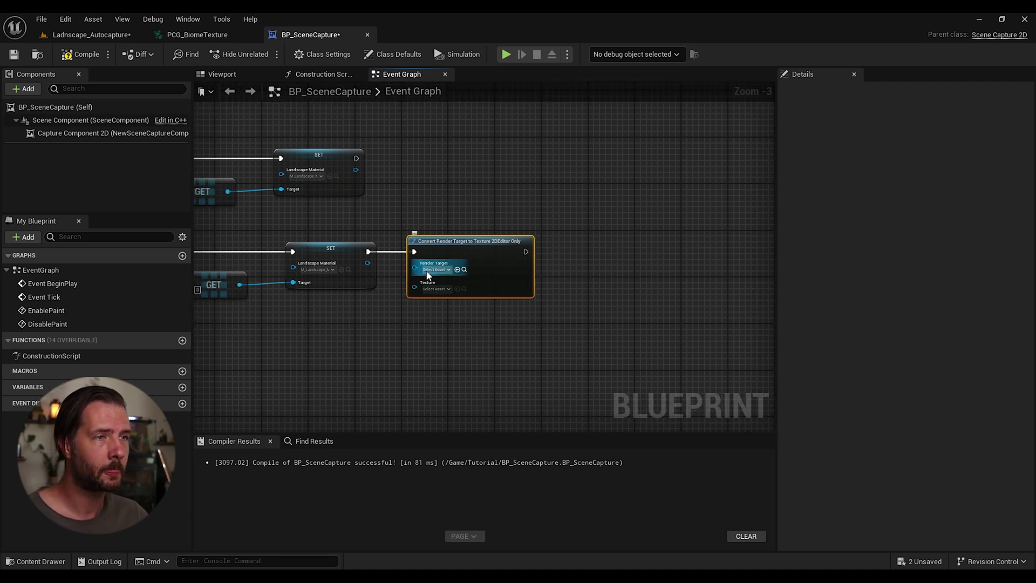
Assign the Tutorial folder's RenderTarget2D asset as the conversion node's Render Target.
click(95, 34)
click(278, 488)
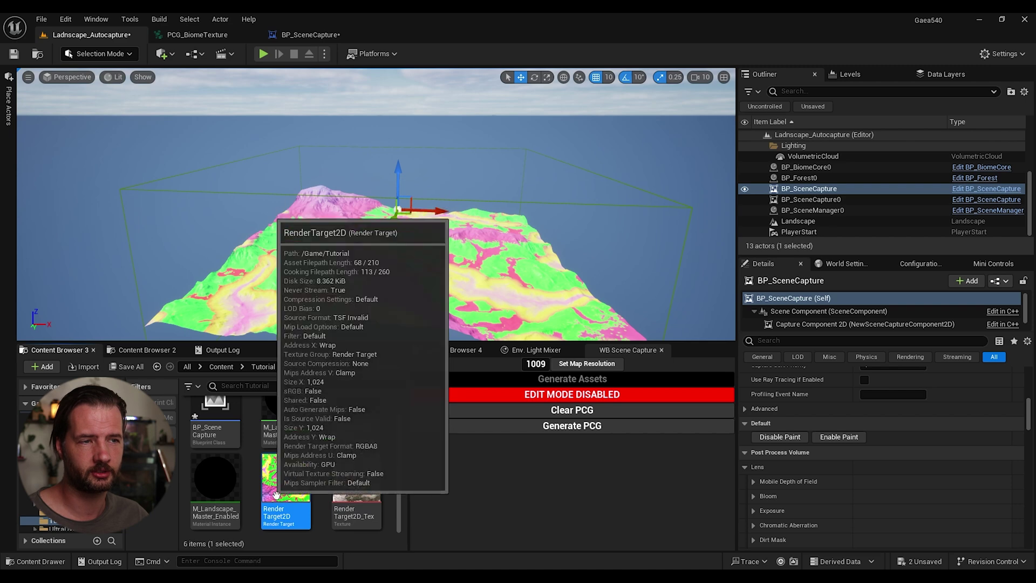
click(305, 35)
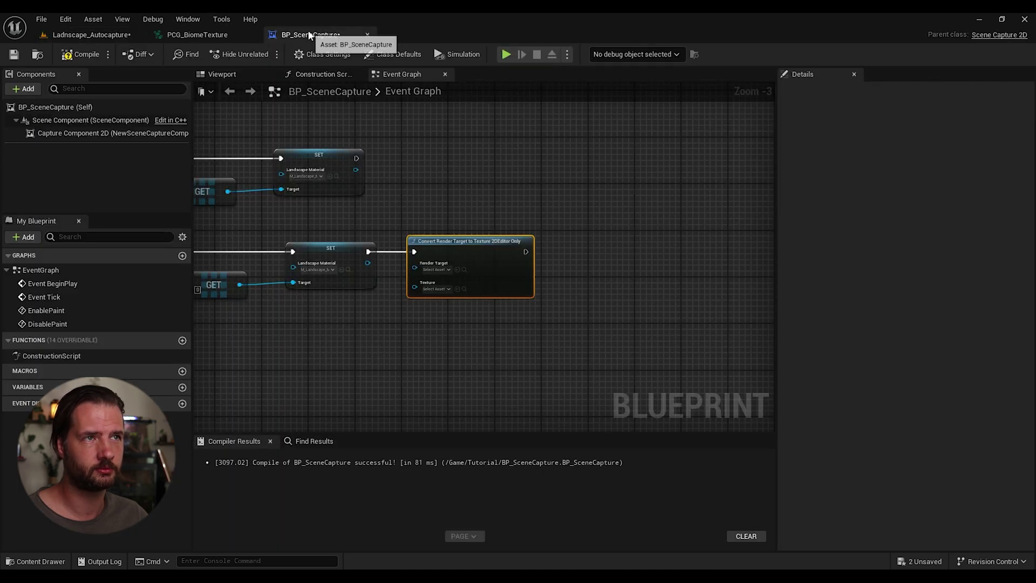
click(457, 270)
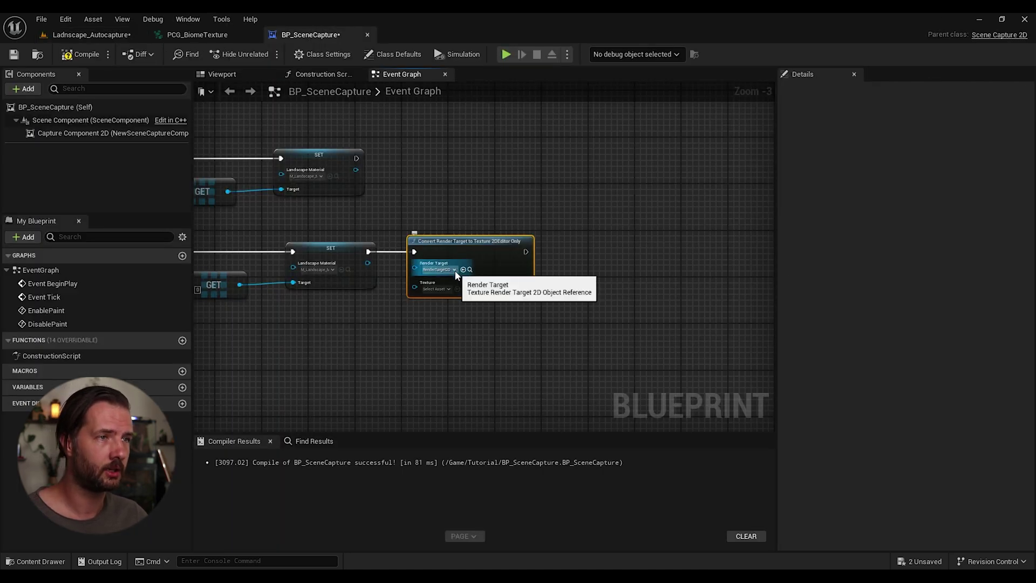
Assign RenderTarget2D_Tex as the conversion node's Texture, and compile and save the blueprint.
click(113, 37)
click(355, 497)
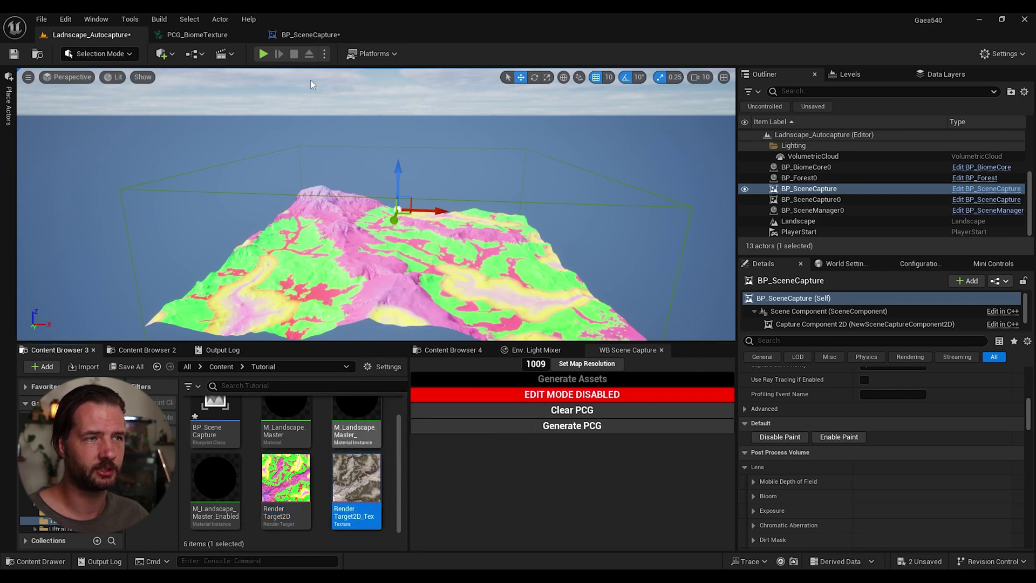
click(311, 34)
click(458, 289)
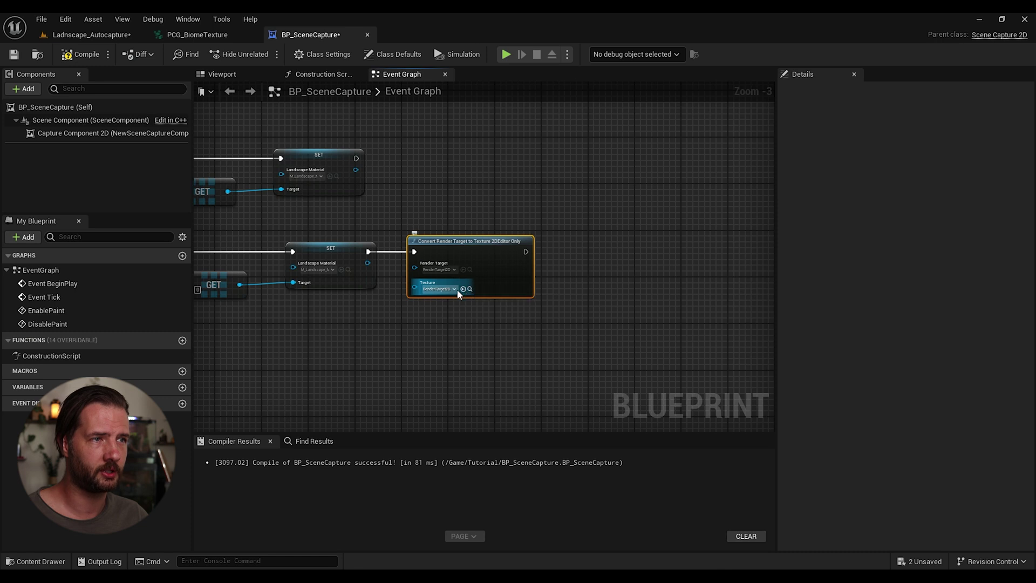
click(13, 54)
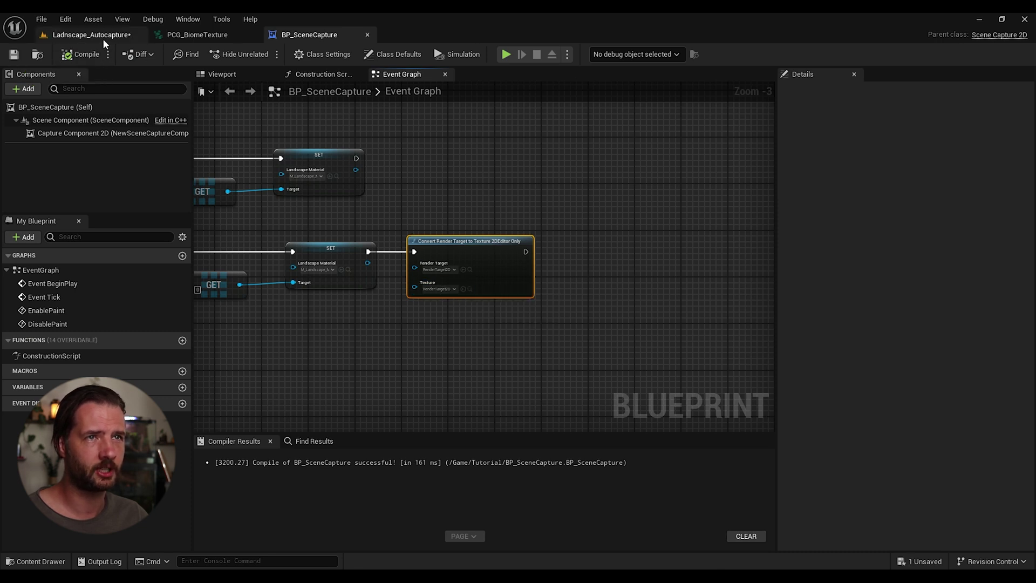
Run Disable Paint on the level's BP_SceneCapture actor to update RenderTarget2D_Tex, and save the level.
click(103, 36)
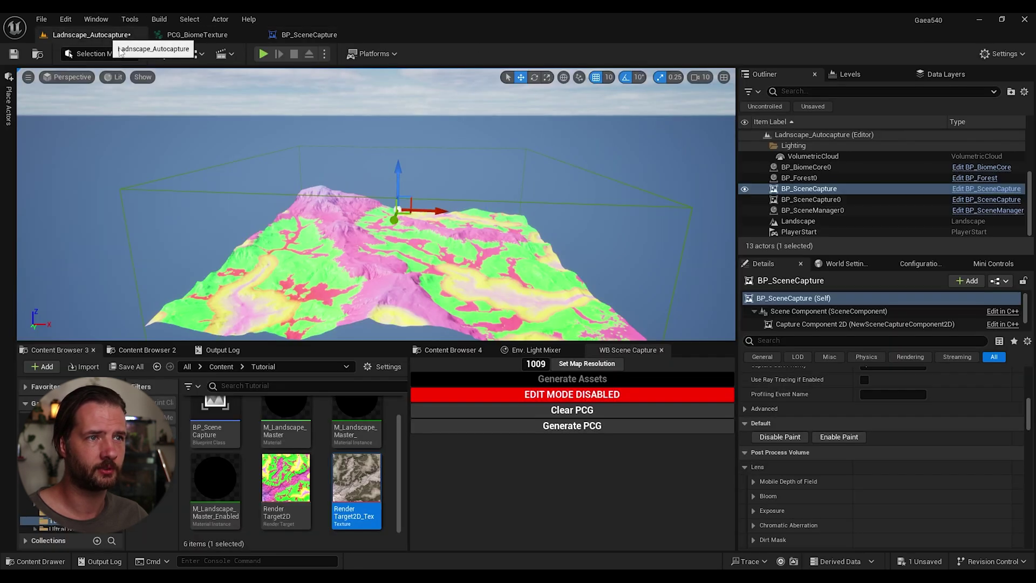
click(789, 440)
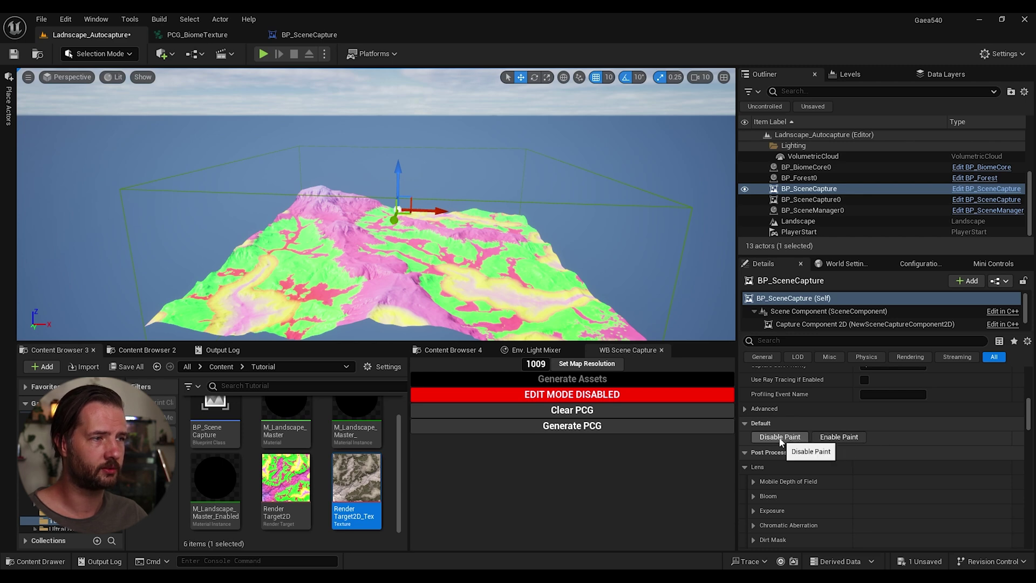
click(780, 441)
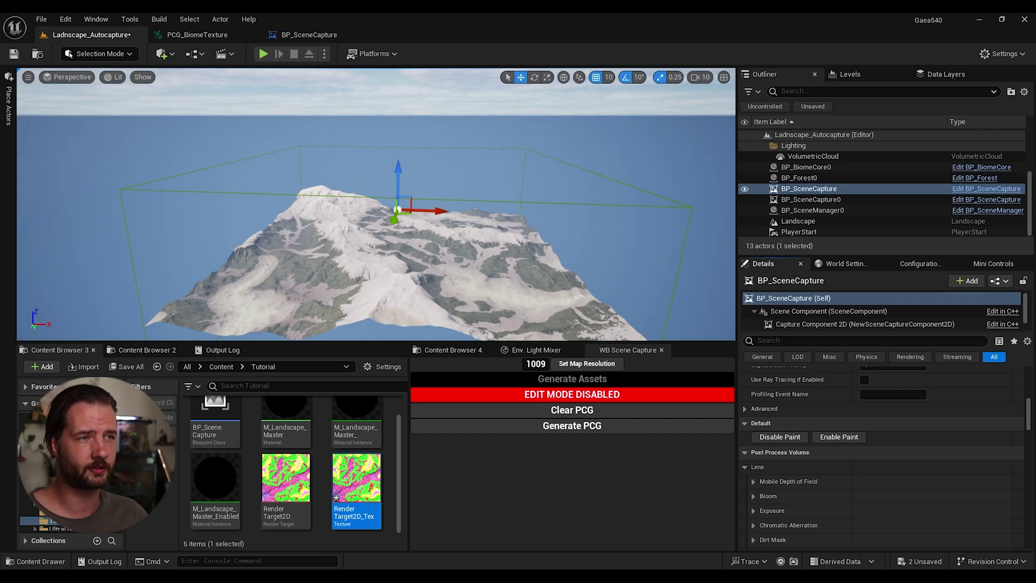
mouse_move(357, 495)
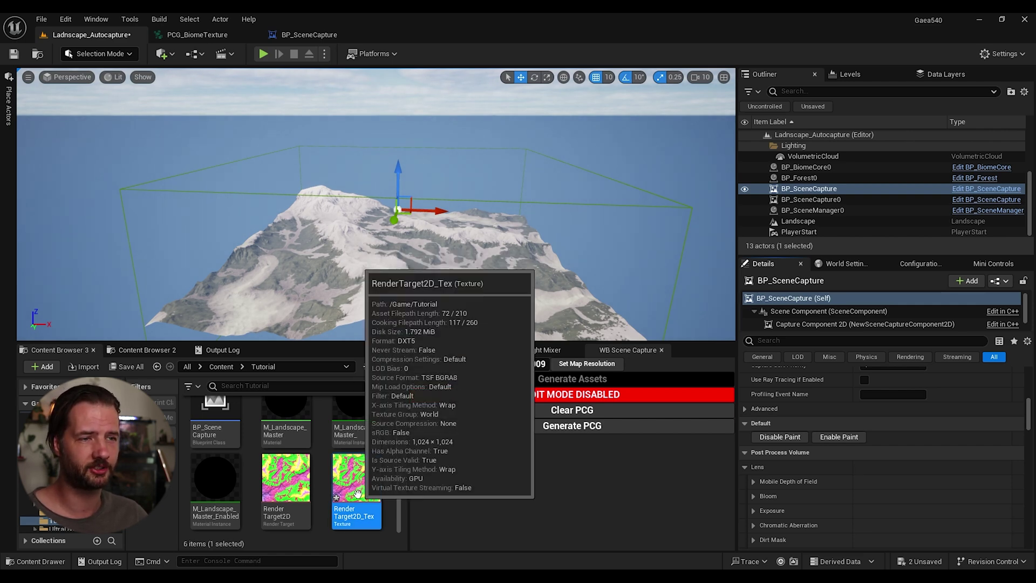
key(ctrl+s)
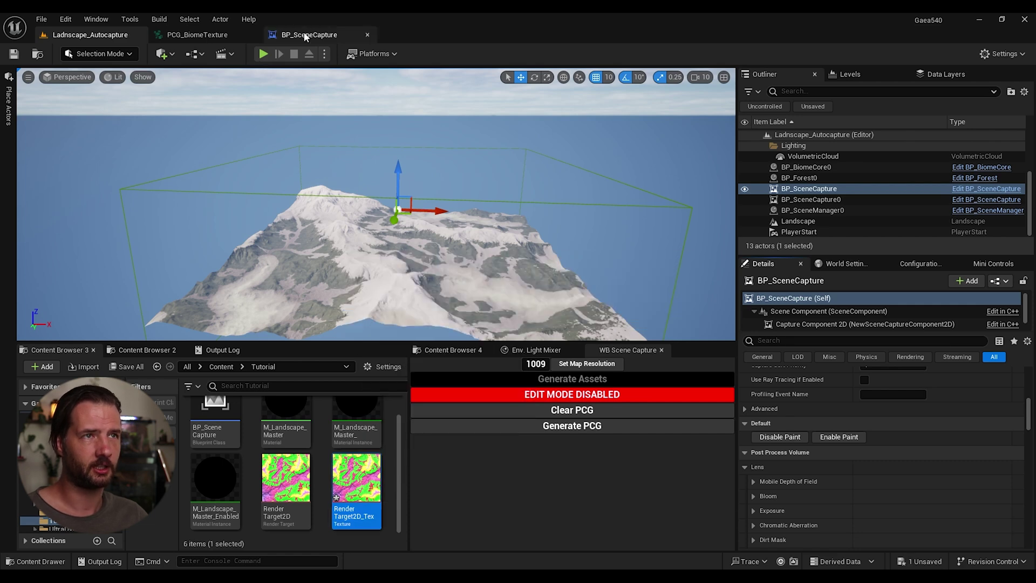
Check the Texture to Project On in PCG_BiomeTexture, select BP_BiomeCore0 in the level, and save all unsaved assets.
click(324, 35)
click(190, 37)
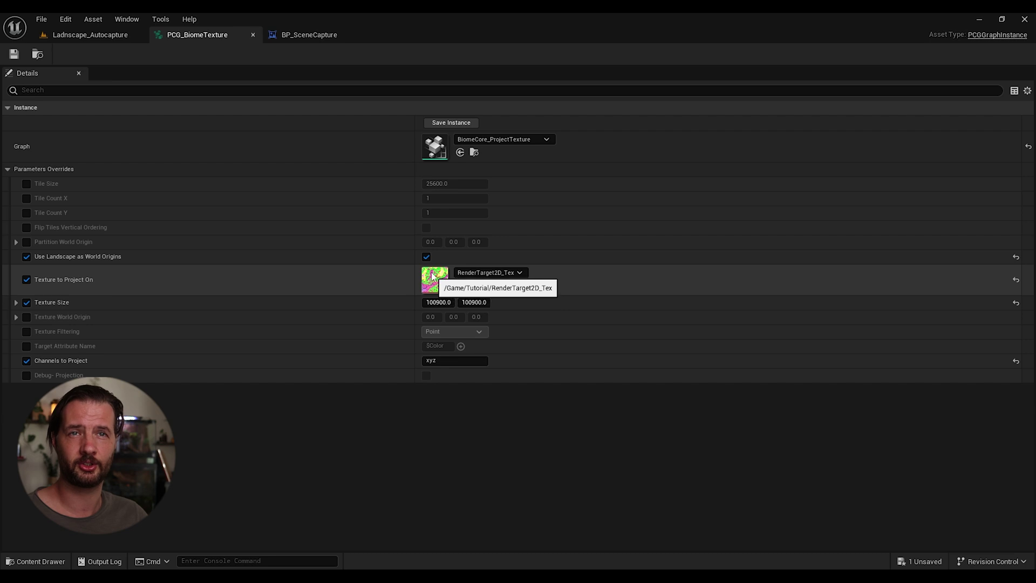
click(63, 34)
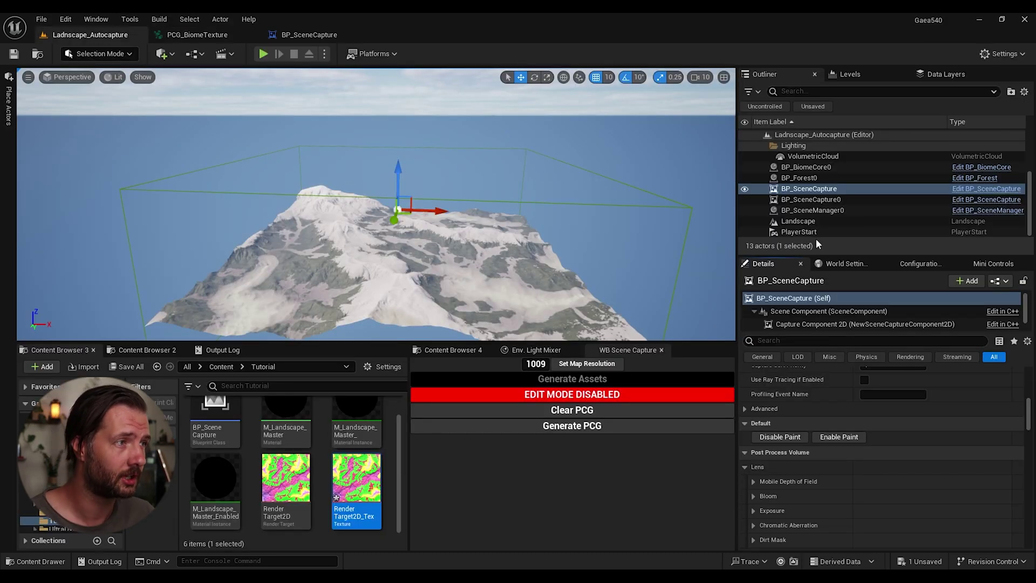
click(808, 167)
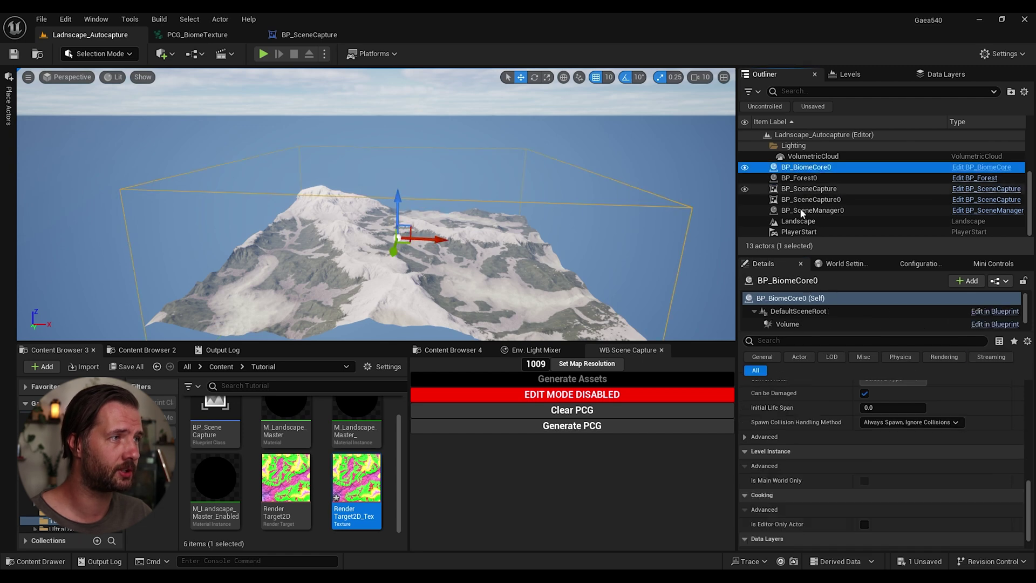
click(41, 19)
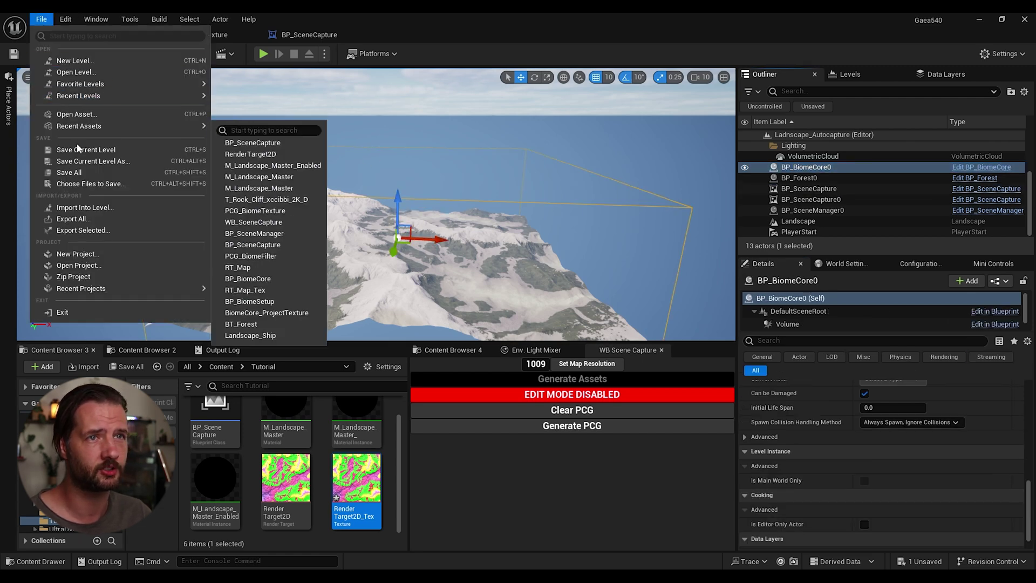
click(81, 149)
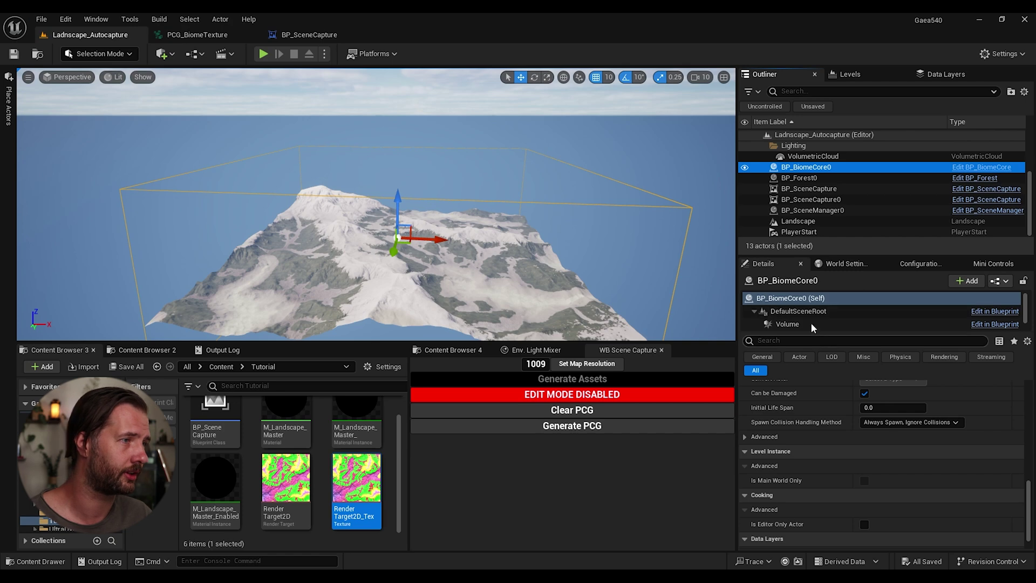
Generate the PCG content from BP_BiomeCore0's BiomeCore component and inspect the spawned instances across the landscape.
scroll(812, 328, down, 1)
click(793, 322)
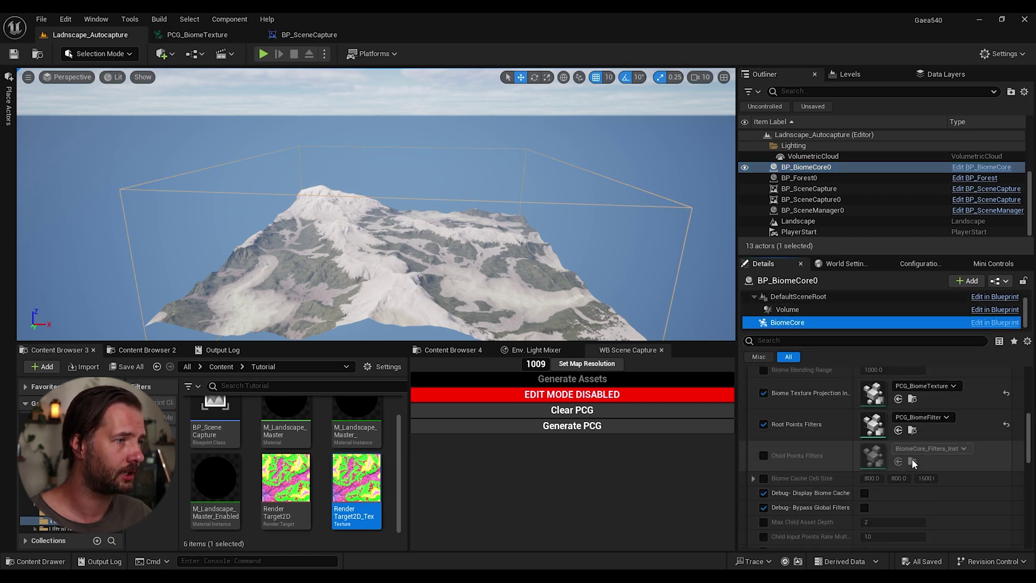
scroll(911, 458, up, 5)
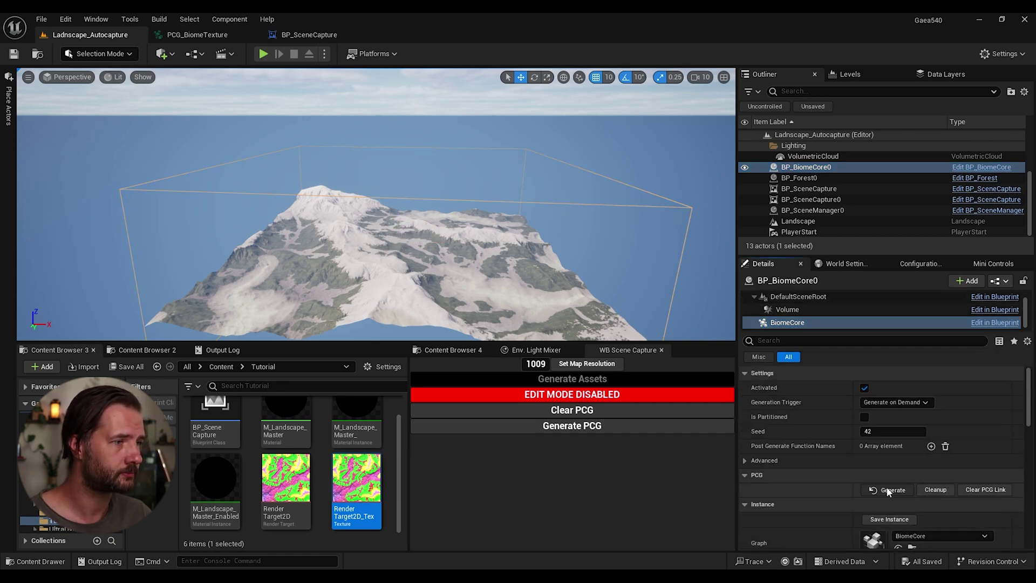
click(888, 490)
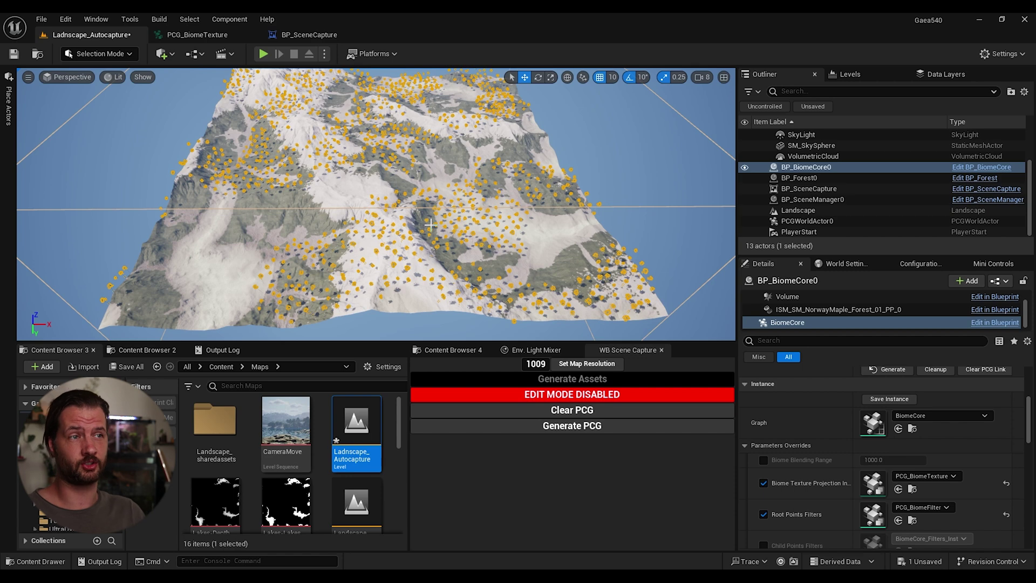
mouse_move(454, 253)
right_down()
mouse_move(453, 200)
mouse_move(454, 259)
mouse_move(444, 256)
right_up()
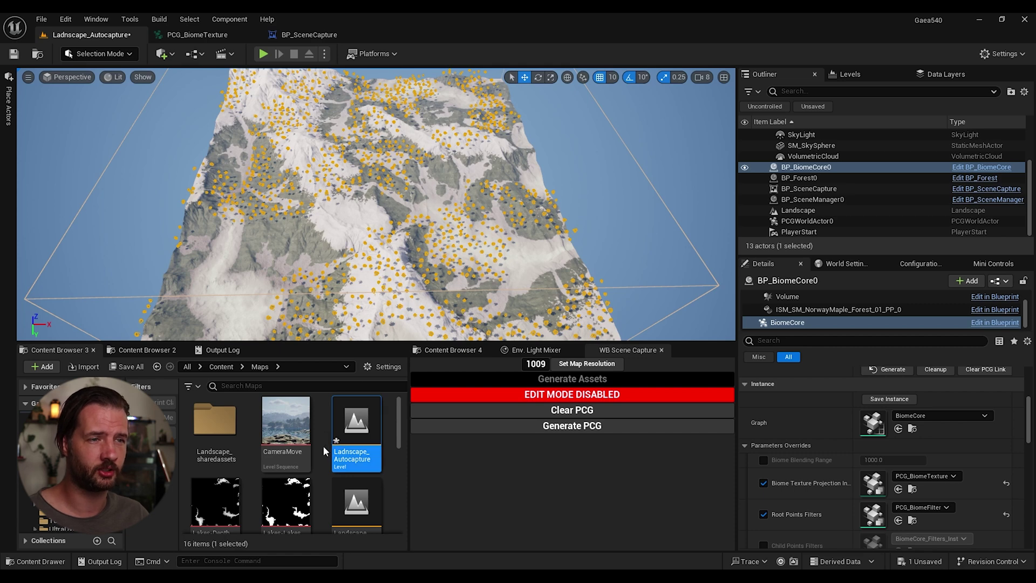
scroll(323, 452, down, 2)
right_drag(422, 224, 423, 242)
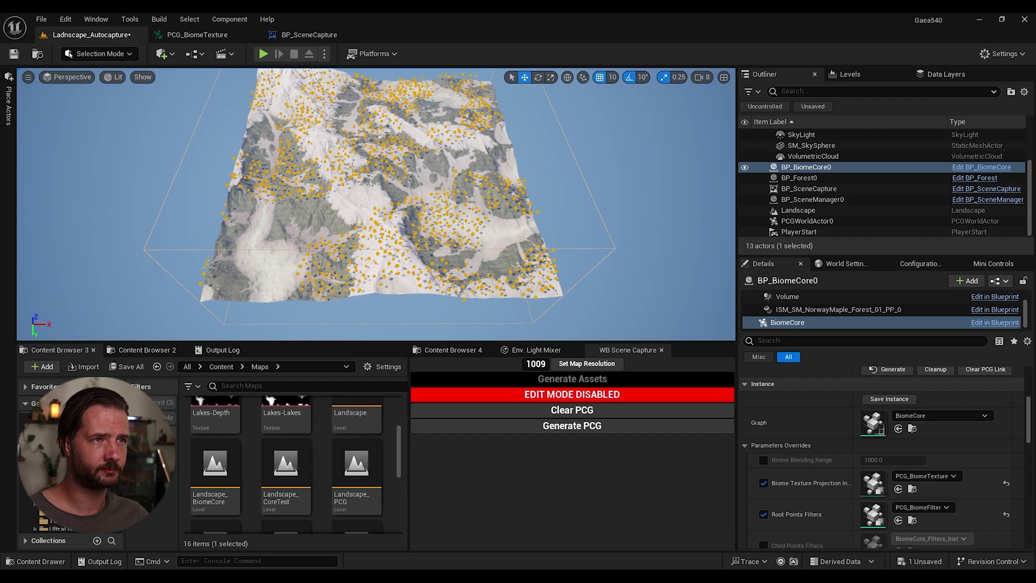
right_drag(358, 224, 357, 222)
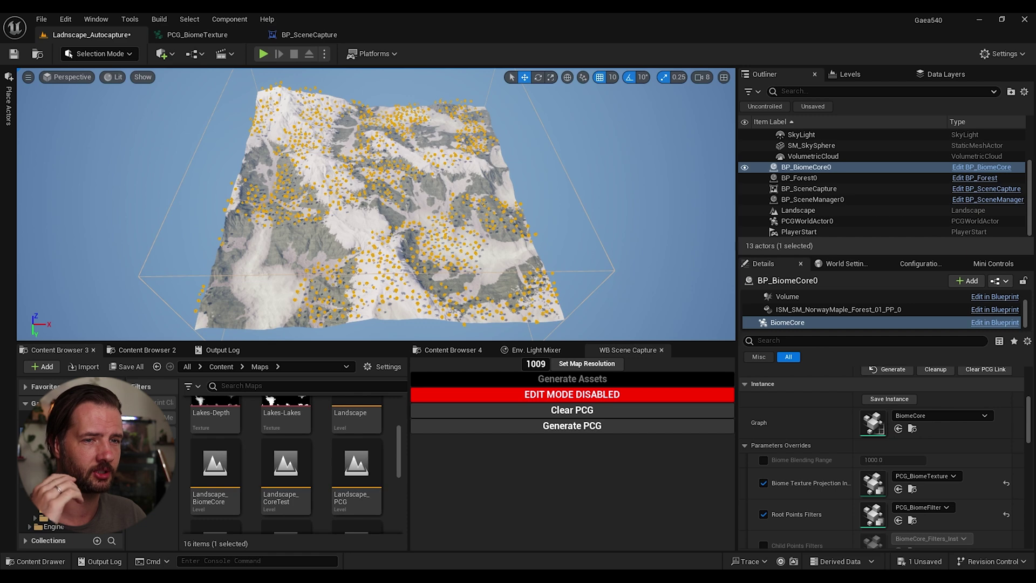
Open RenderTarget2D from the Tutorial folder and undock it as a floating window beside the level viewport.
click(65, 500)
click(65, 508)
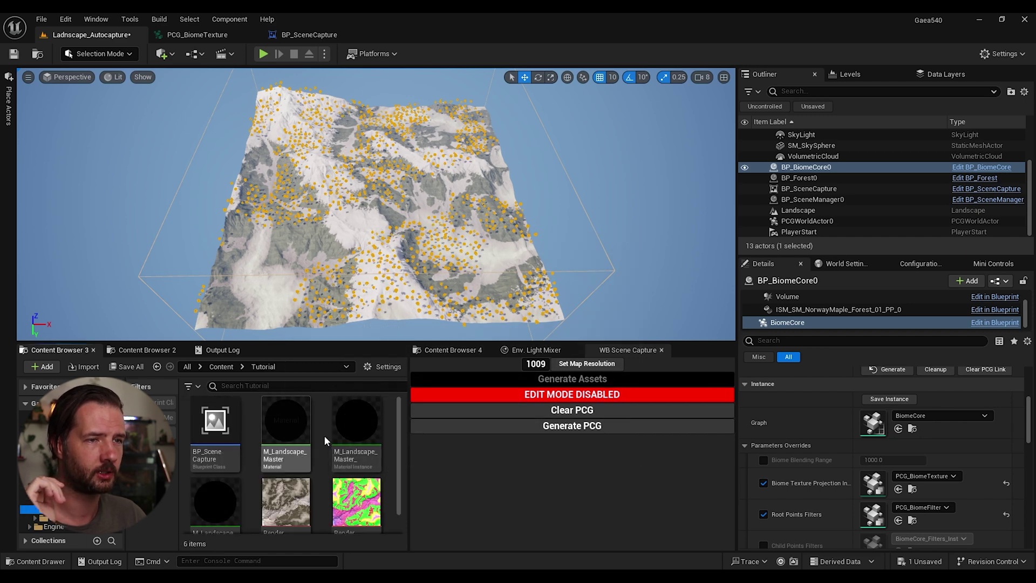
scroll(325, 441, down, 1)
double_click(301, 479)
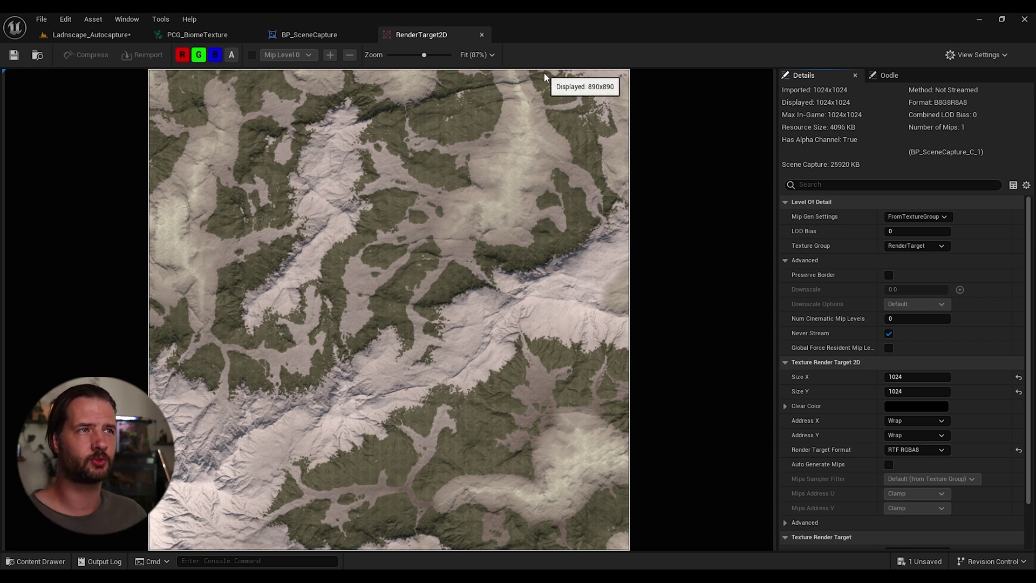
drag(435, 35, 390, 271)
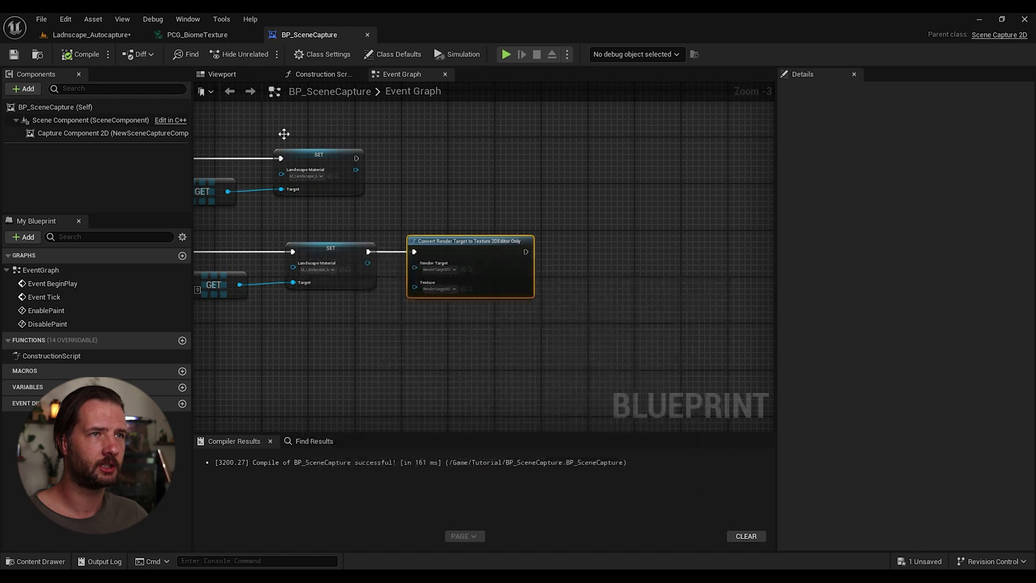
click(101, 36)
drag(570, 271, 470, 282)
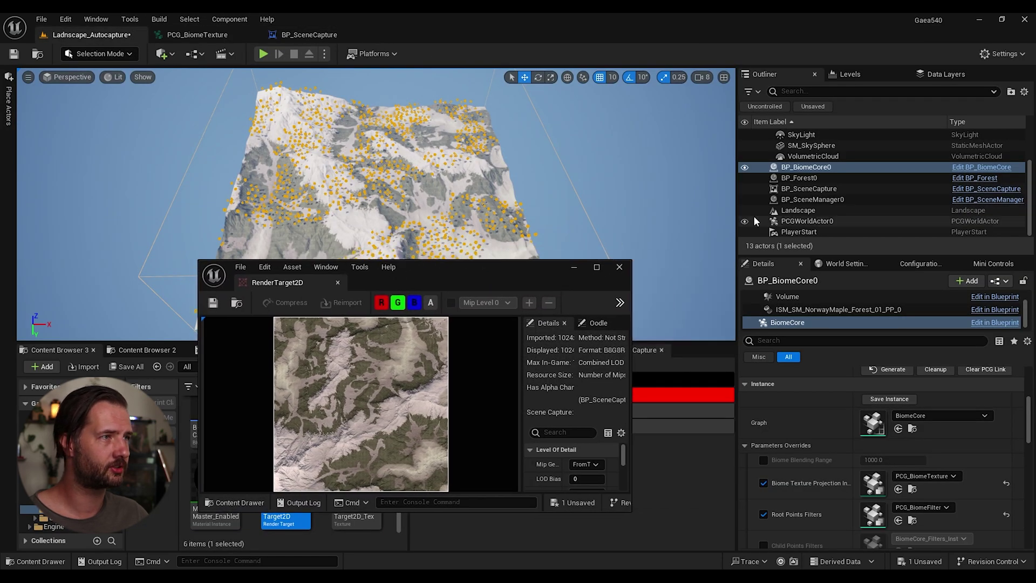
Set the X rotation of the level's BP_SceneCapture actor to -90°.
click(795, 199)
click(804, 188)
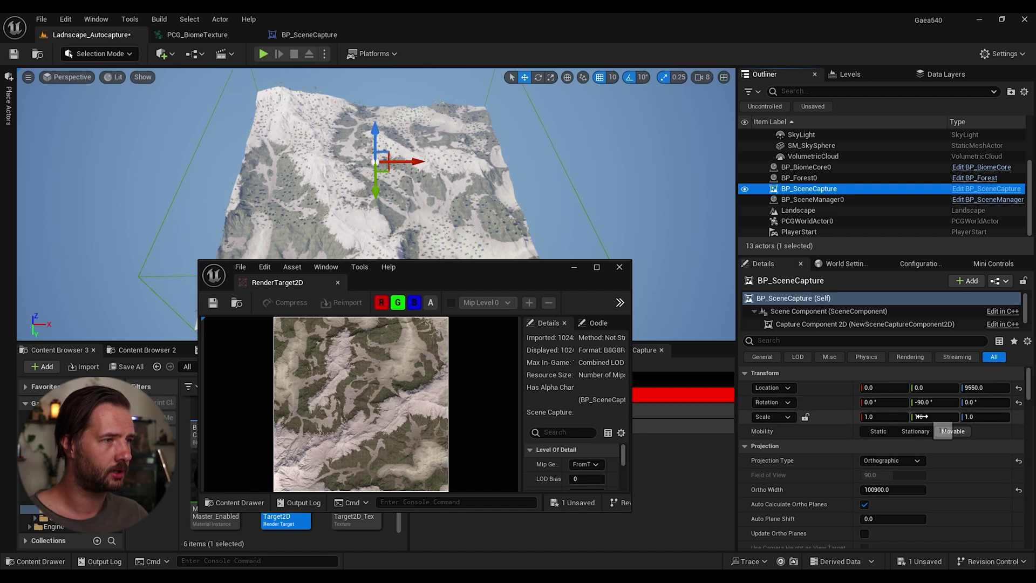
drag(880, 403, 834, 402)
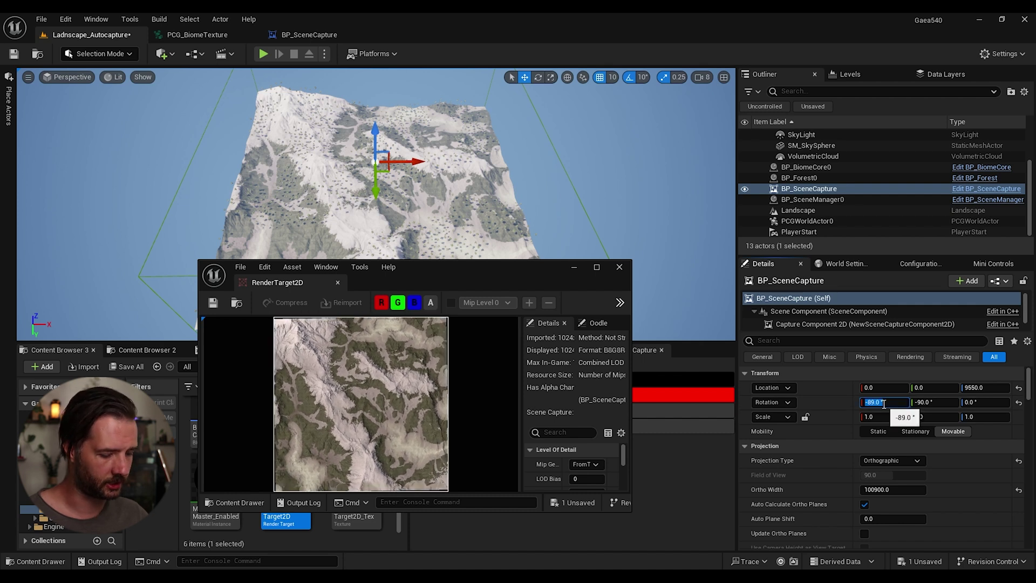
key(Return)
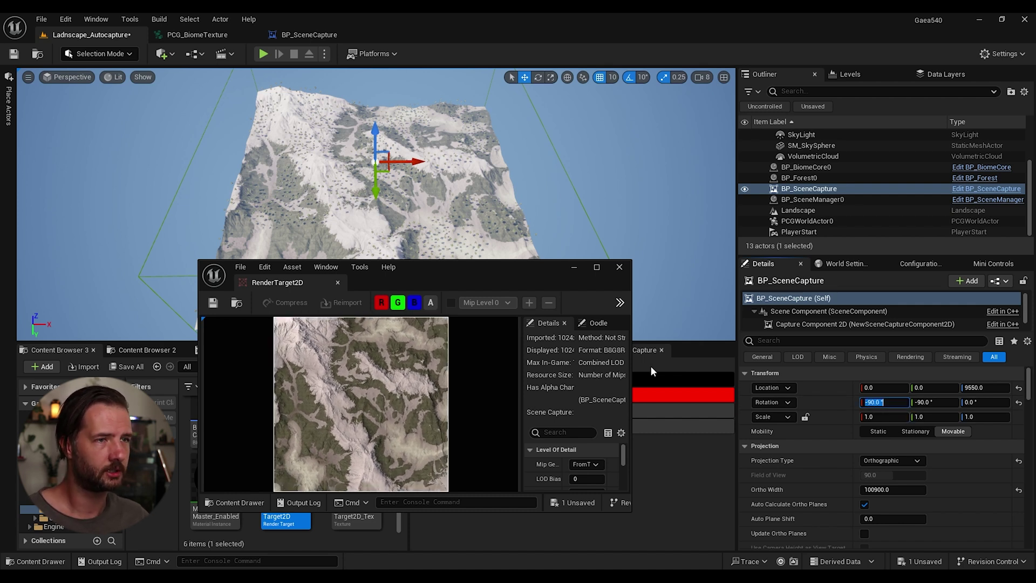
Save RenderTarget2D and close its floating window.
click(213, 303)
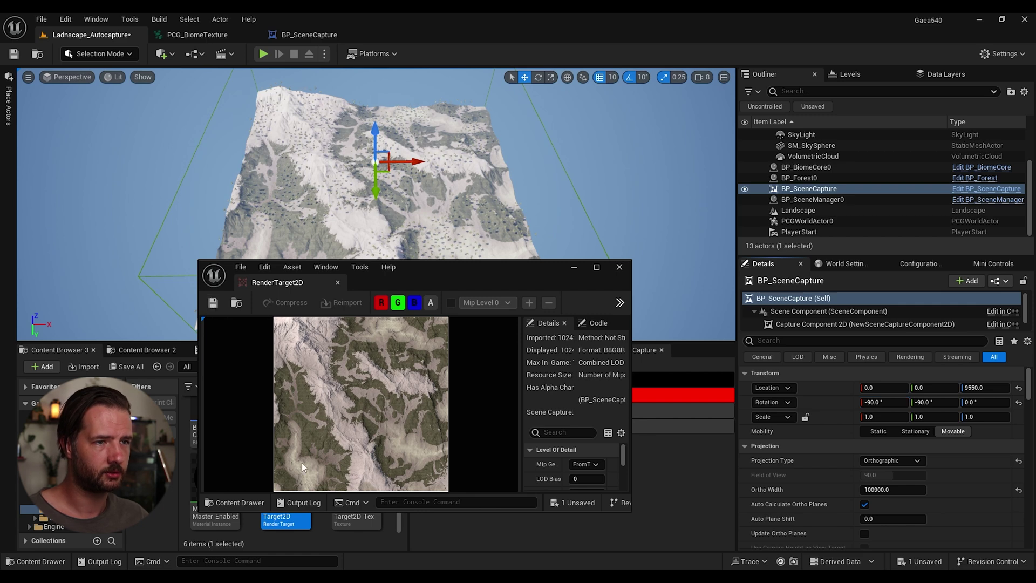
drag(444, 269, 709, 154)
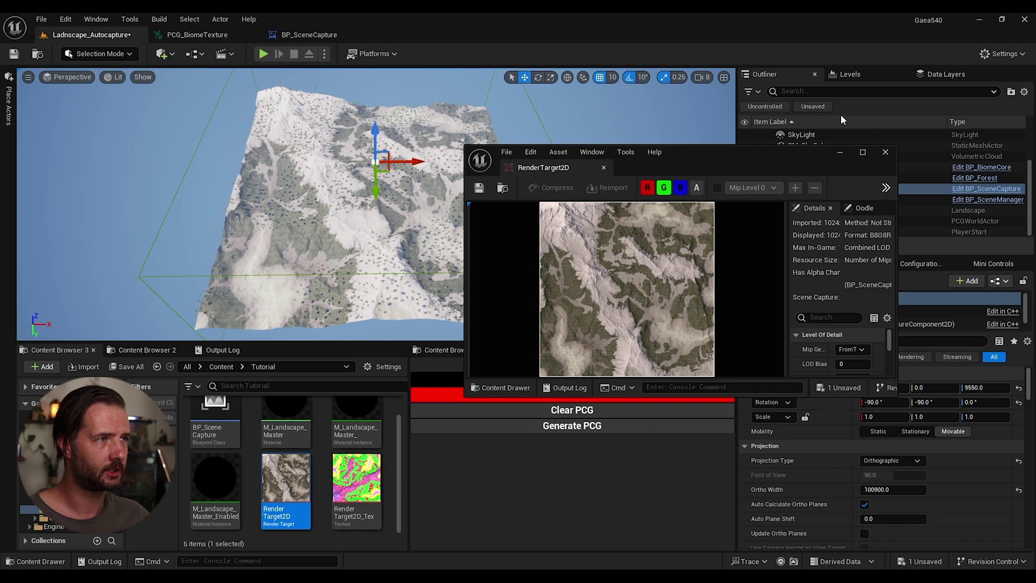
click(885, 153)
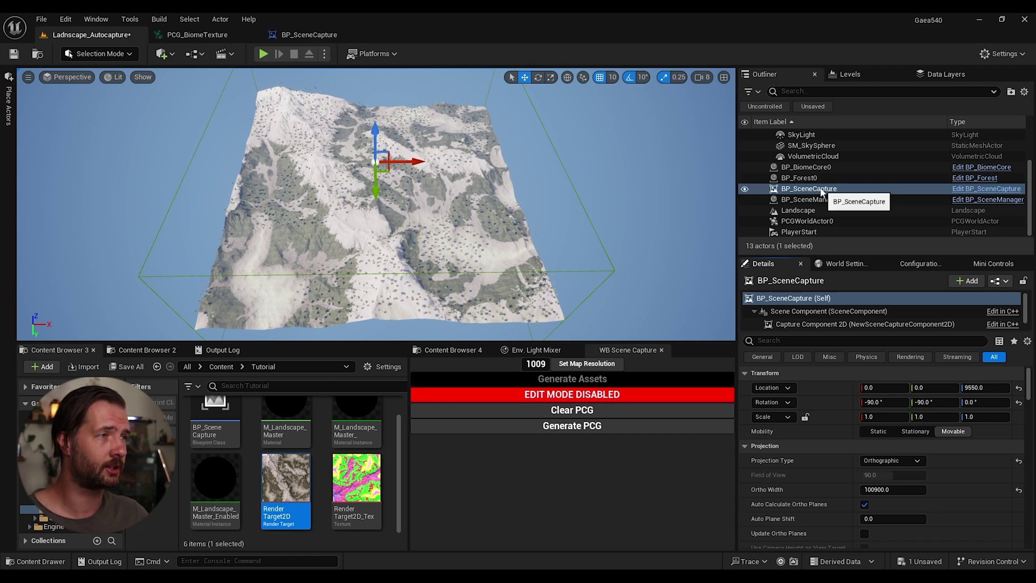
Run Enable Paint followed by Disable Paint on the level's BP_SceneCapture actor, and check the updated RenderTarget2D_Tex.
click(804, 168)
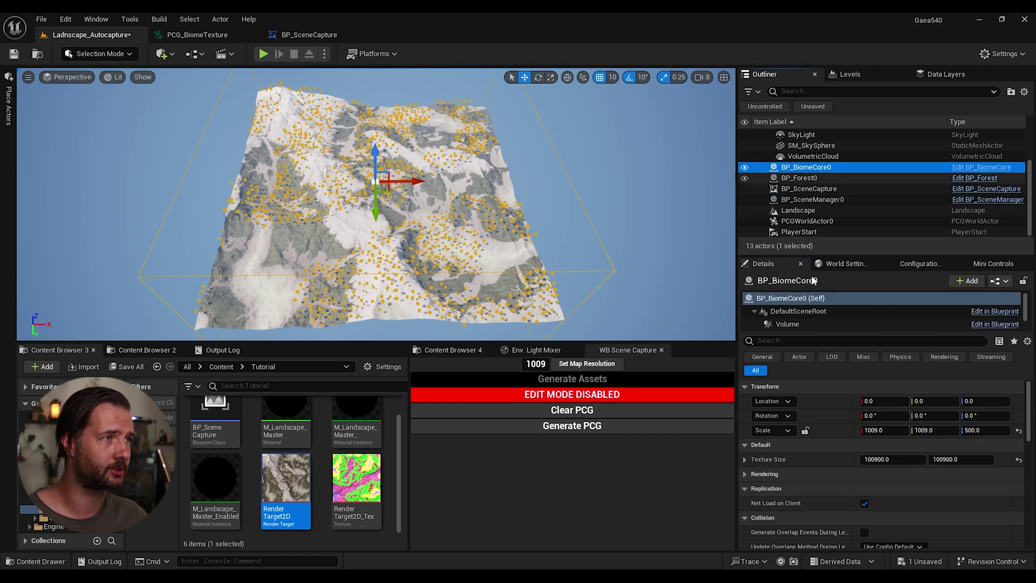
key(ctrl+z)
scroll(847, 455, down, 10)
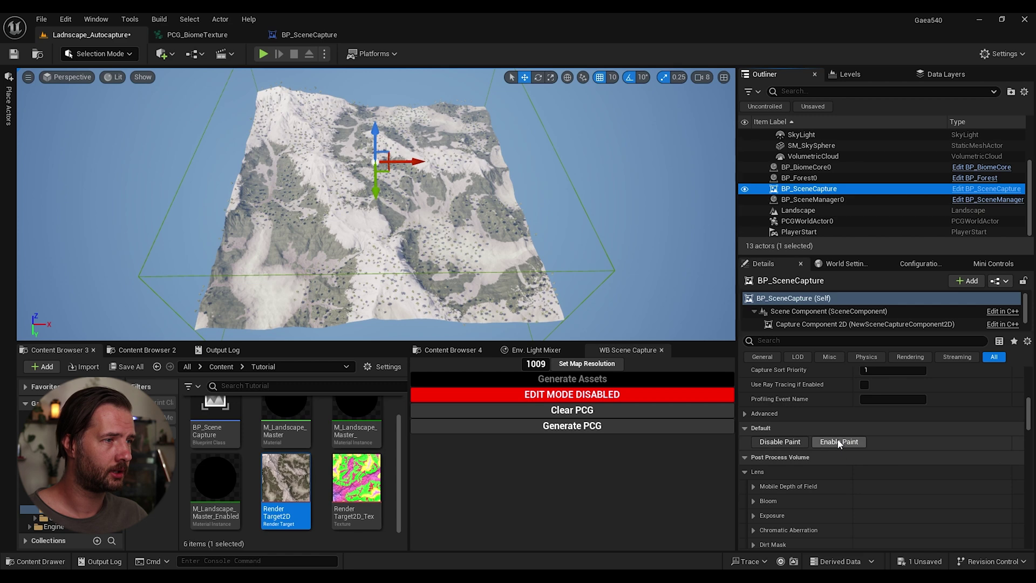
click(839, 442)
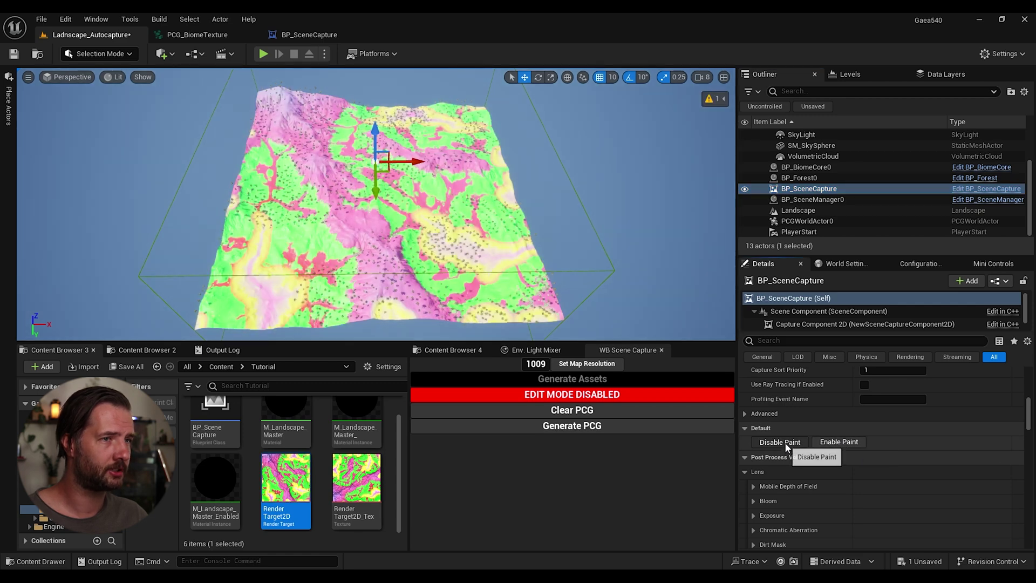
click(785, 442)
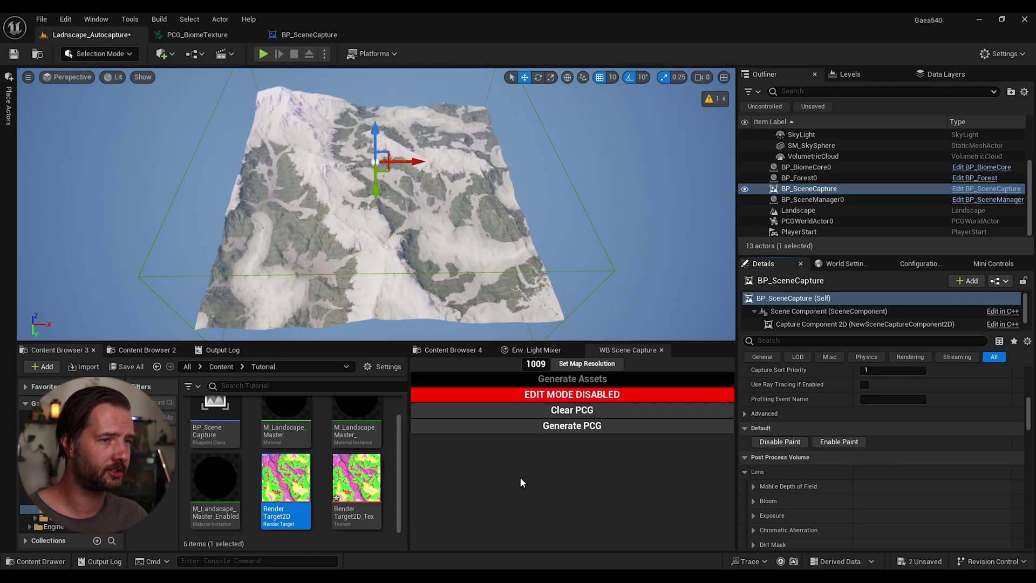
click(344, 481)
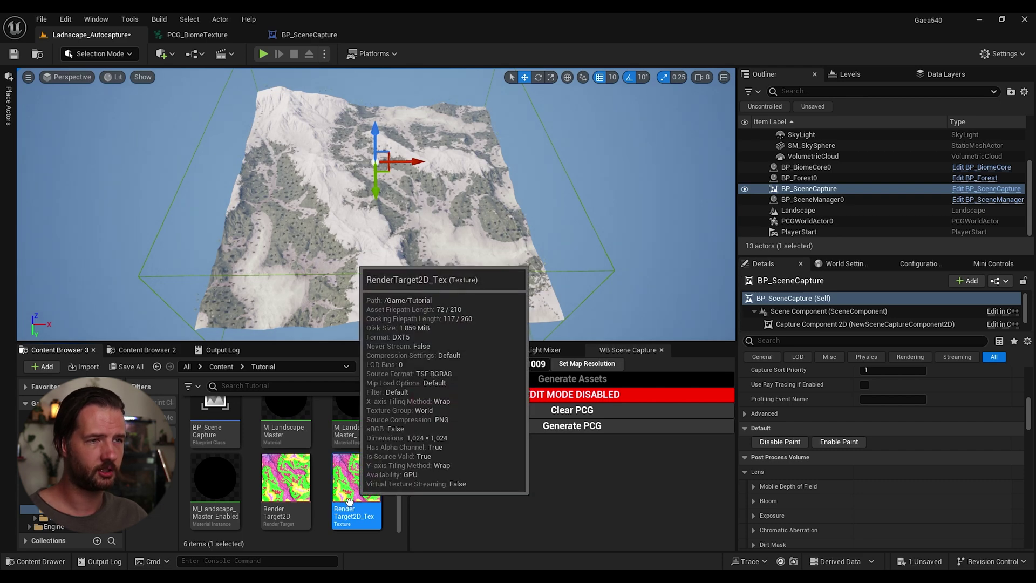
Clean up and regenerate the PCG content from BP_BiomeCore0's BiomeCore component.
click(804, 167)
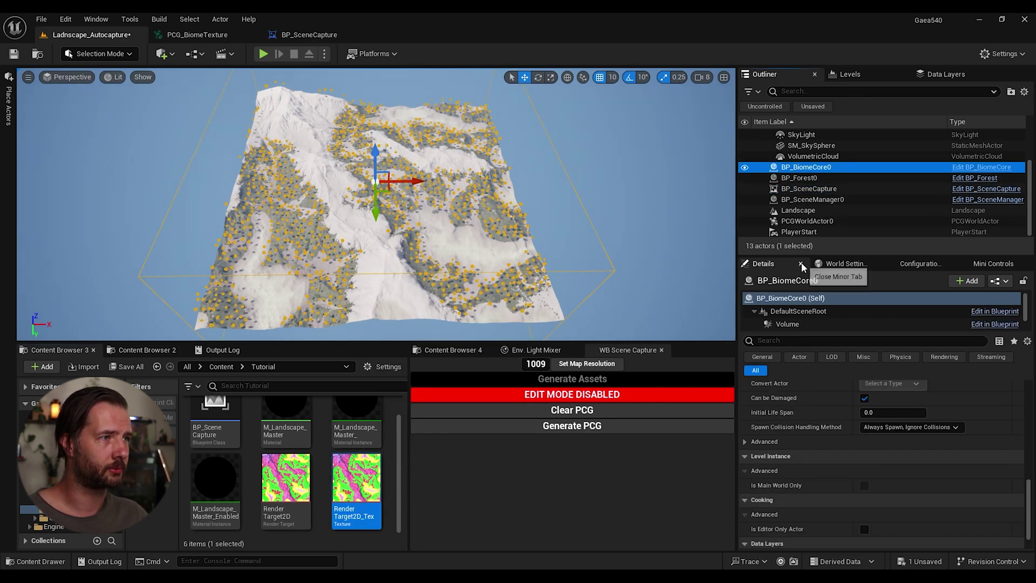
scroll(793, 313, down, 2)
click(792, 323)
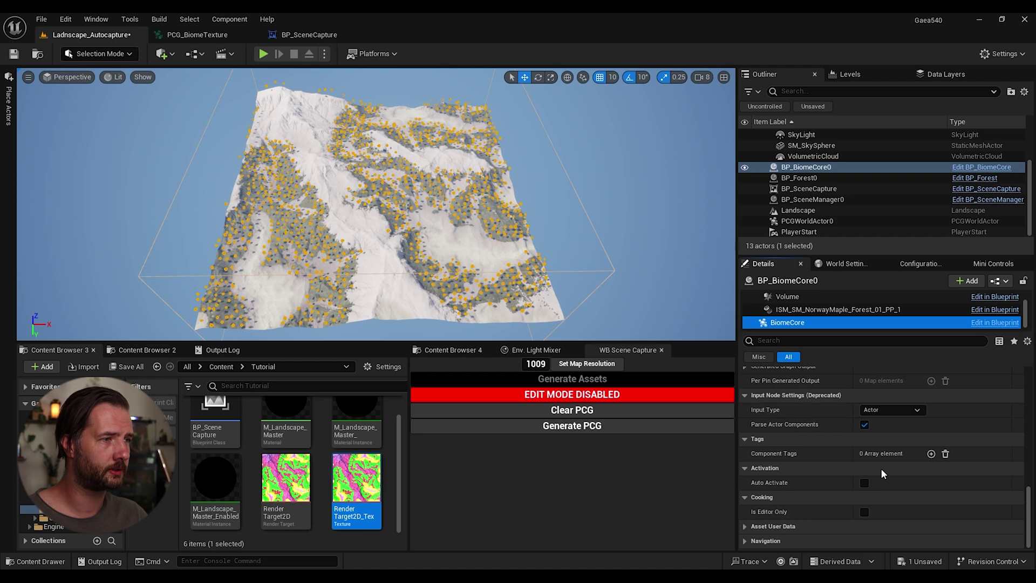
scroll(881, 470, up, 6)
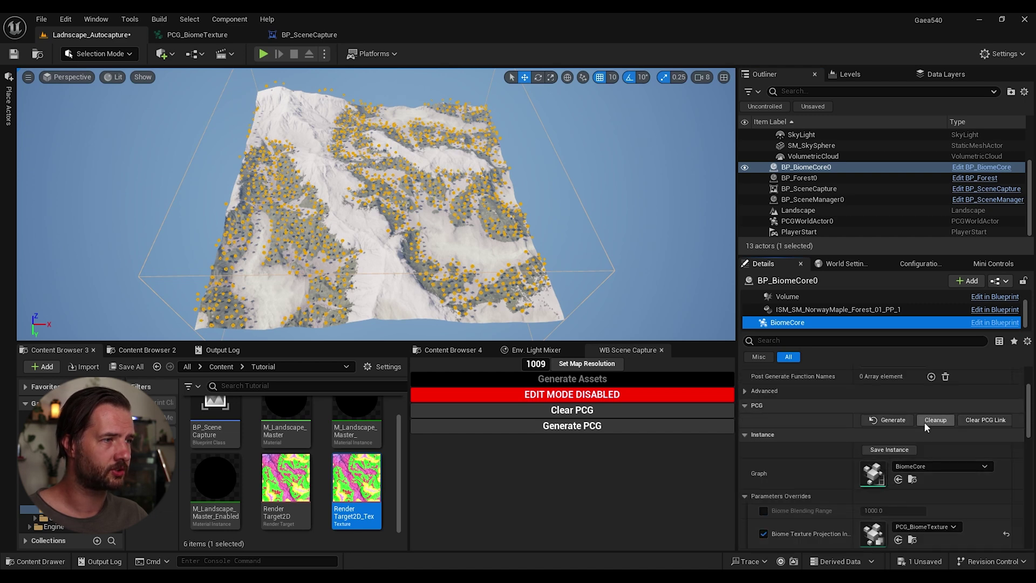
click(925, 422)
click(888, 421)
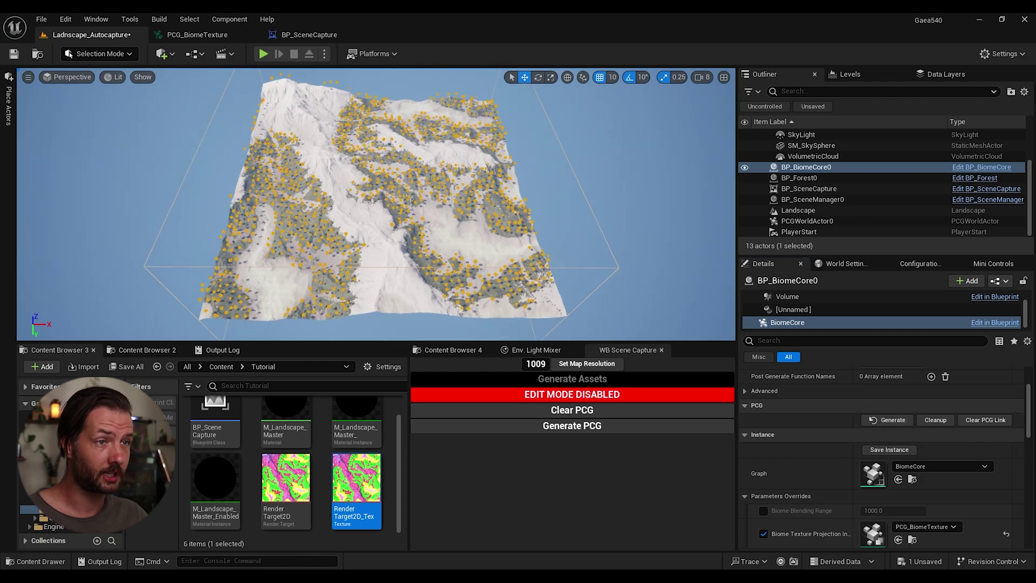
Deselect everything and inspect how the generated trees follow the grass areas across the landscape.
key(Escape)
right_drag(375, 203, 324, 213)
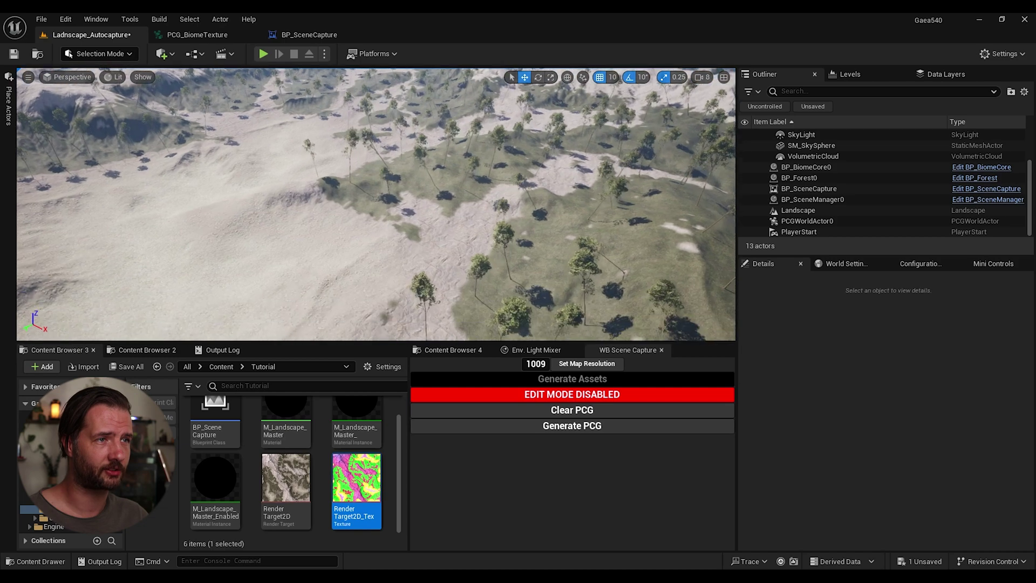
scroll(366, 255, down, 15)
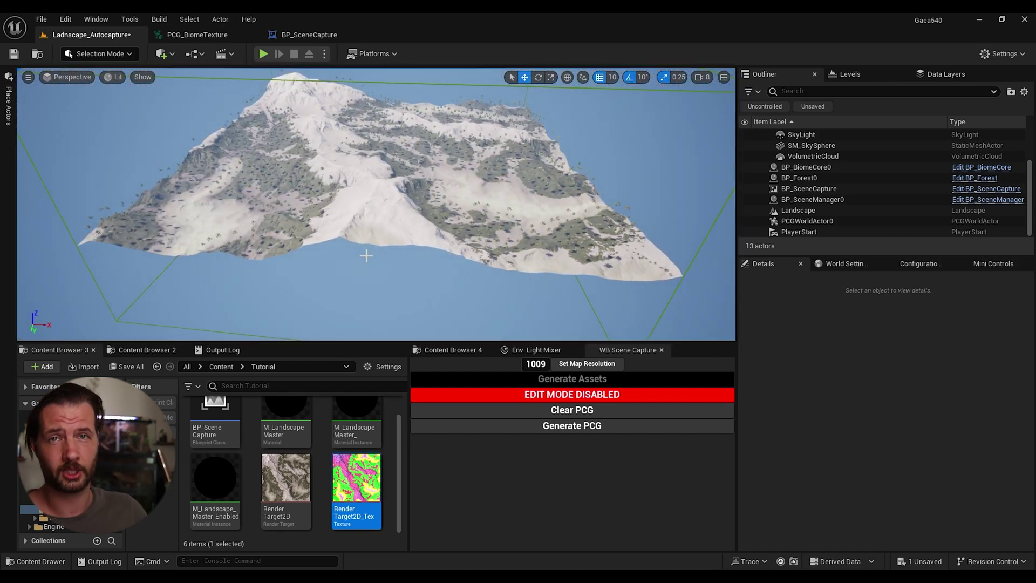
scroll(374, 230, up, 10)
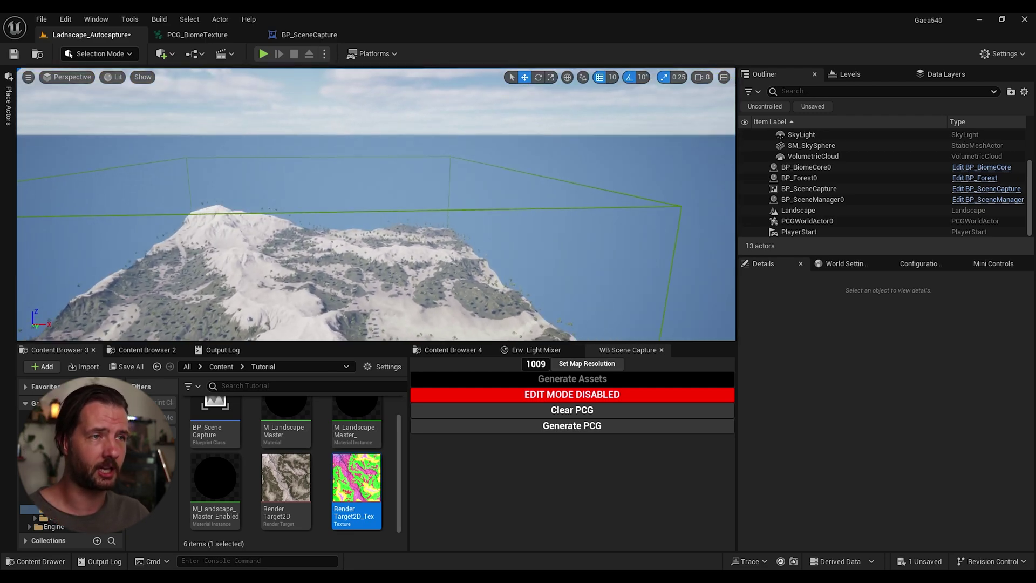
alt+drag(143, 156, 184, 147)
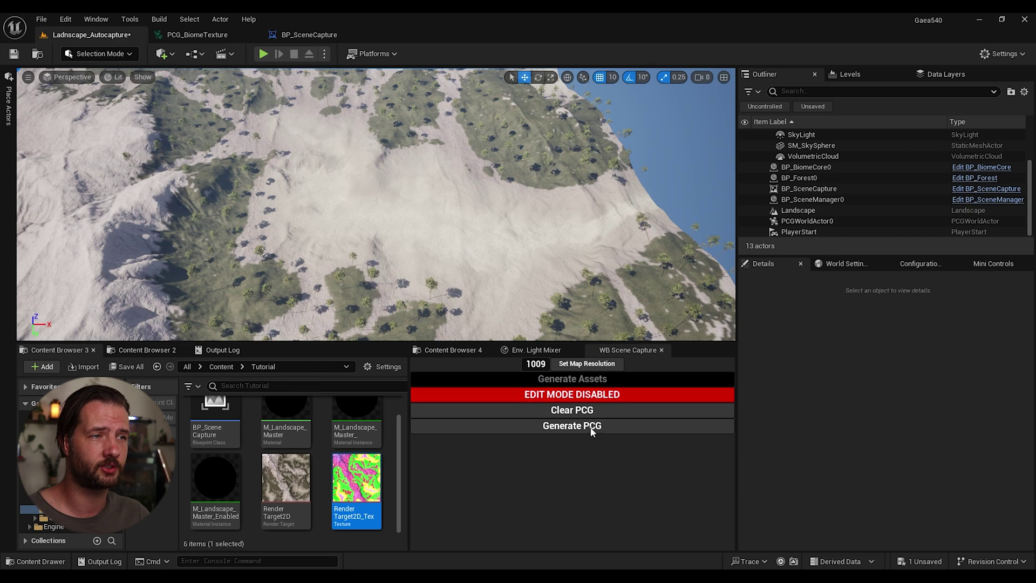
Select BP_SceneCapture in the level and run its Enable Paint event.
click(799, 210)
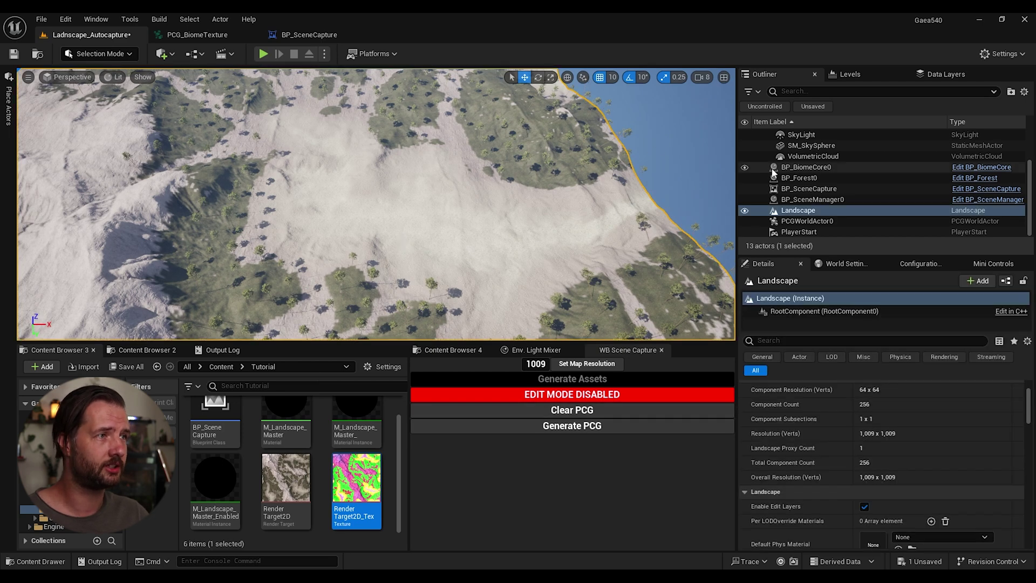
click(808, 188)
scroll(831, 399, up, 5)
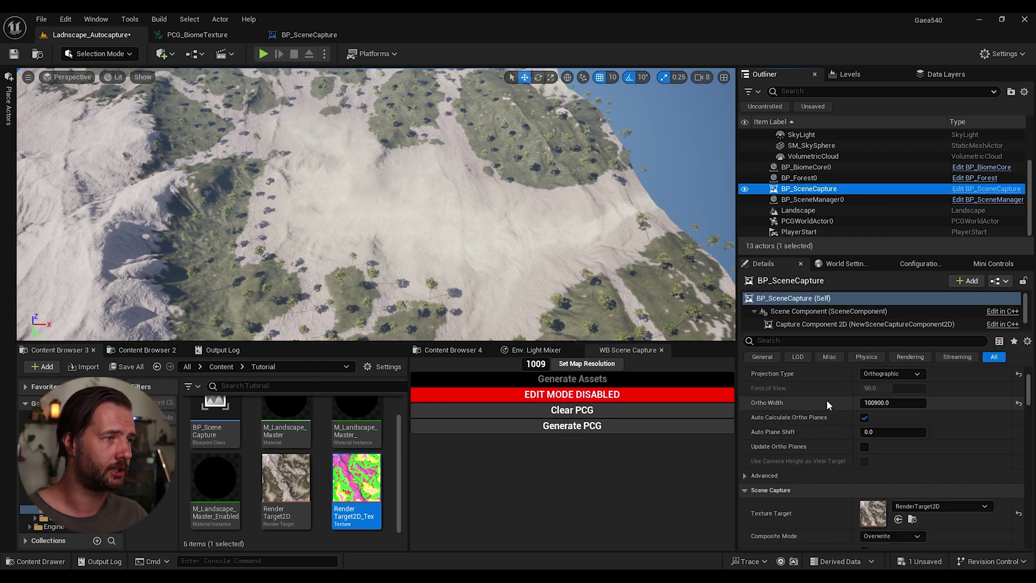
scroll(820, 421, down, 5)
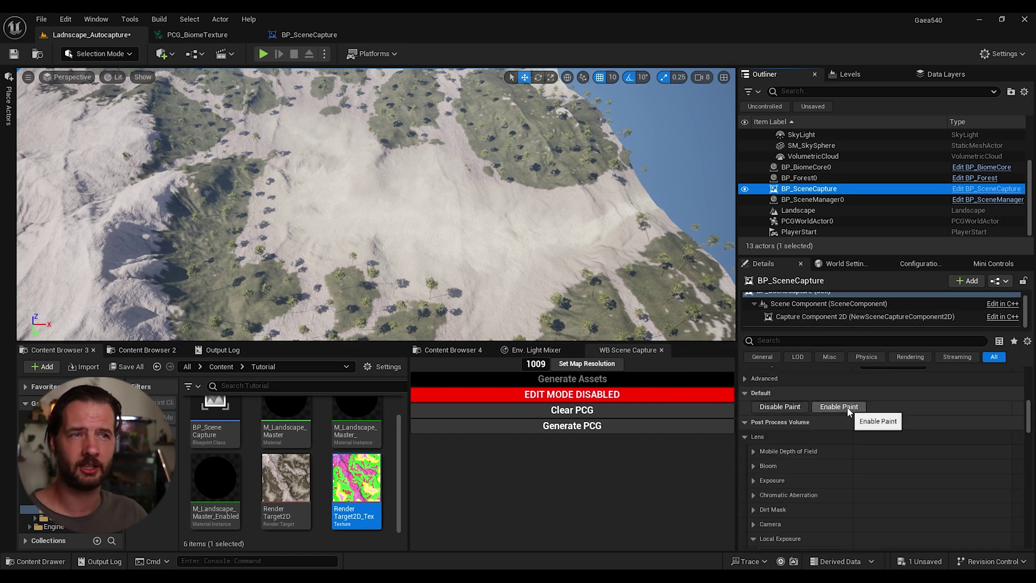
click(839, 407)
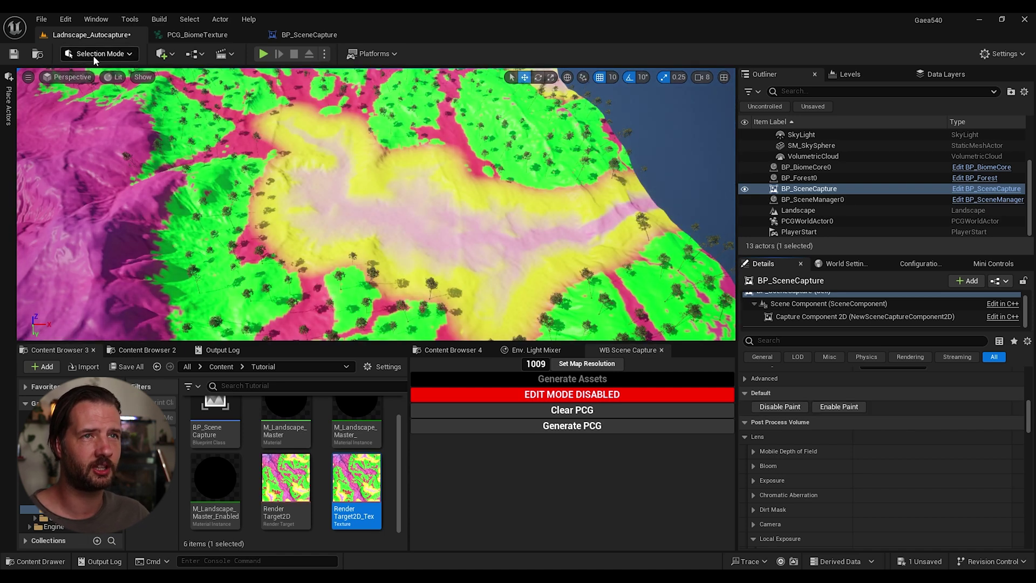
Switch to Landscape mode's Paint tools and choose the Grass layer as the painting target.
click(95, 54)
click(100, 85)
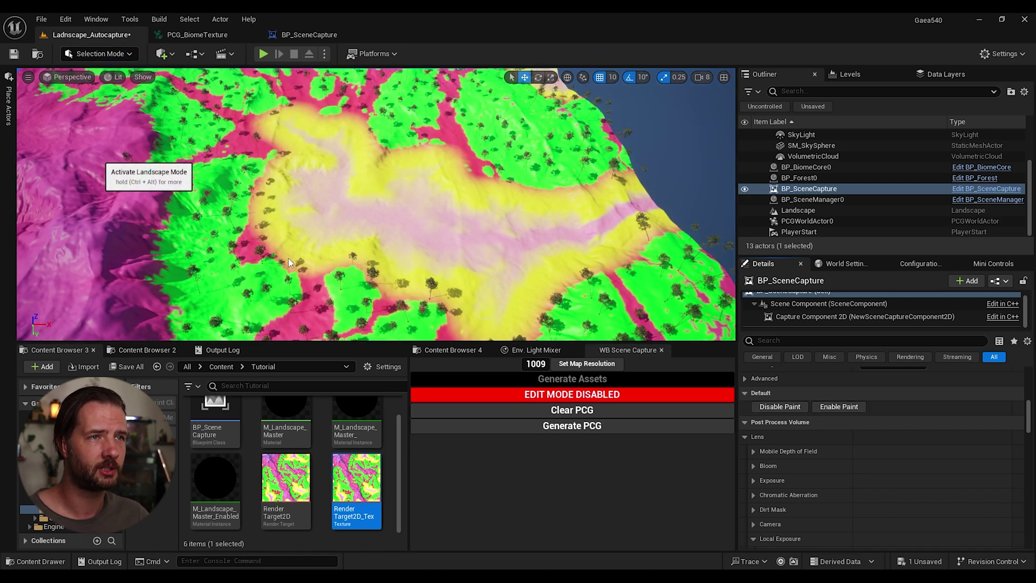
scroll(106, 293, down, 2)
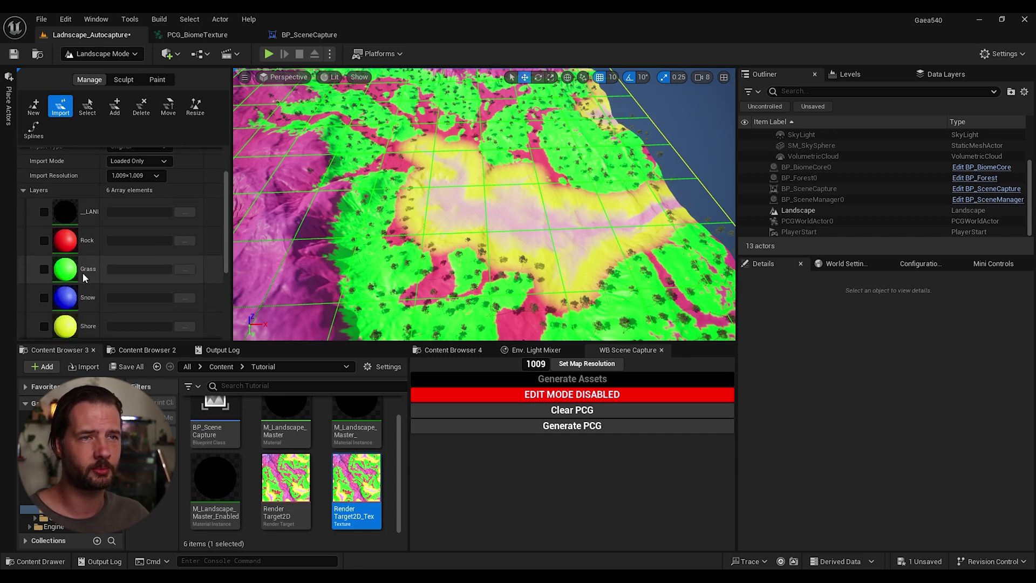
click(153, 81)
scroll(89, 259, down, 4)
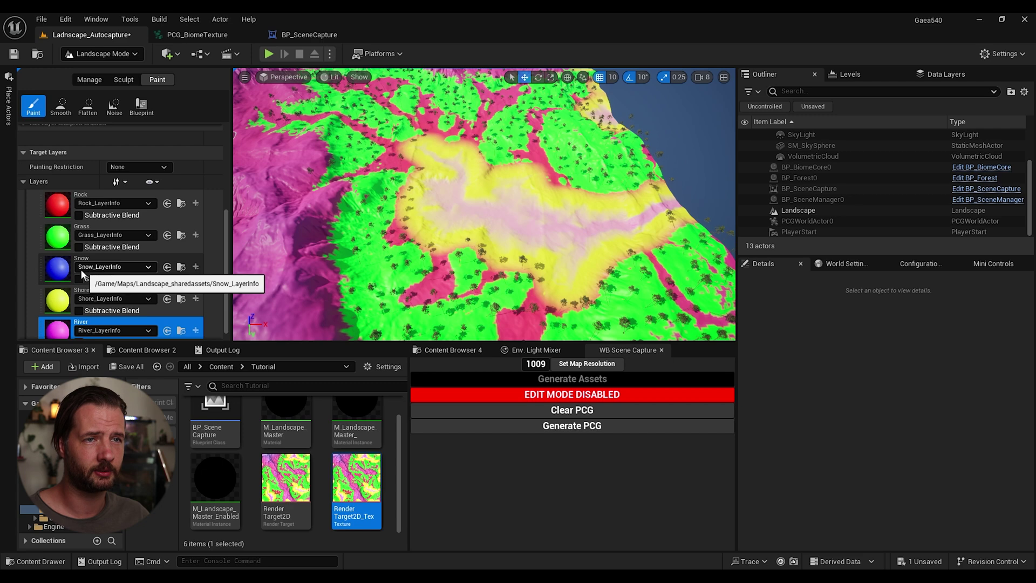
click(74, 233)
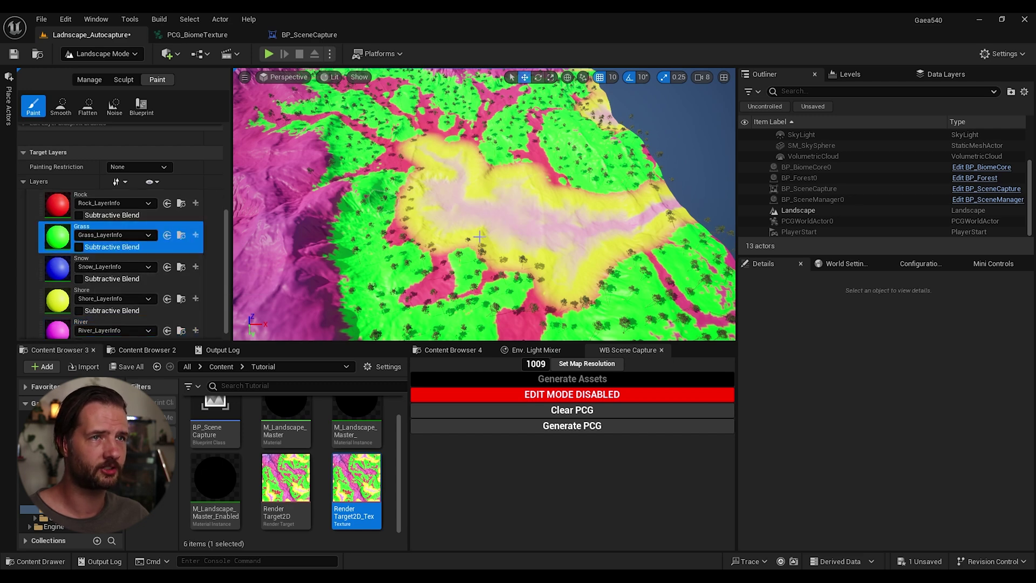
Paint Grass over the yellow shore valley near the landscape's edge, enlarging the brush size to about 3467.
right_drag(559, 240, 564, 239)
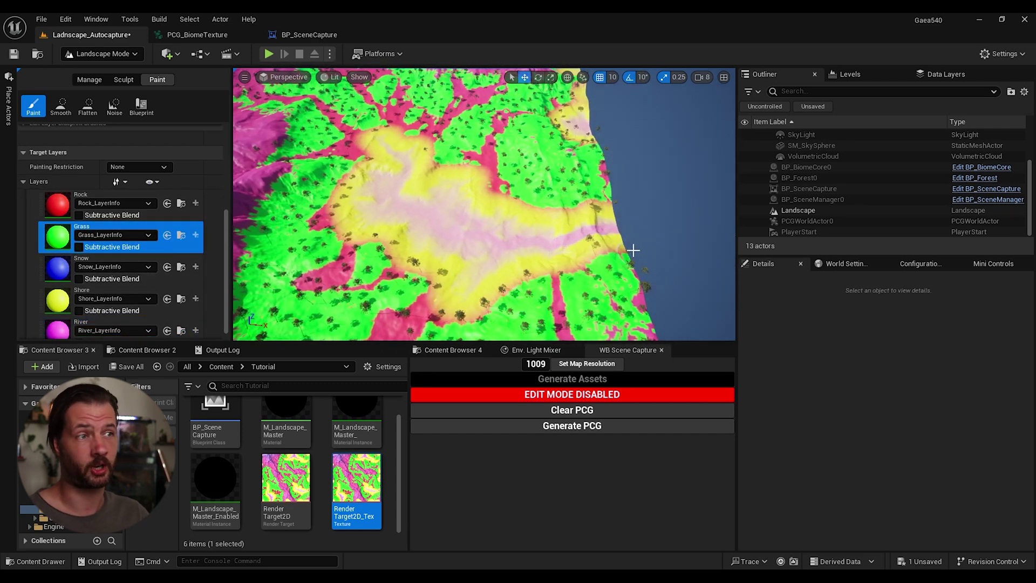
mouse_move(612, 219)
mouse_down()
mouse_move(545, 242)
mouse_move(561, 243)
mouse_move(518, 277)
mouse_move(384, 245)
mouse_up()
scroll(124, 200, up, 5)
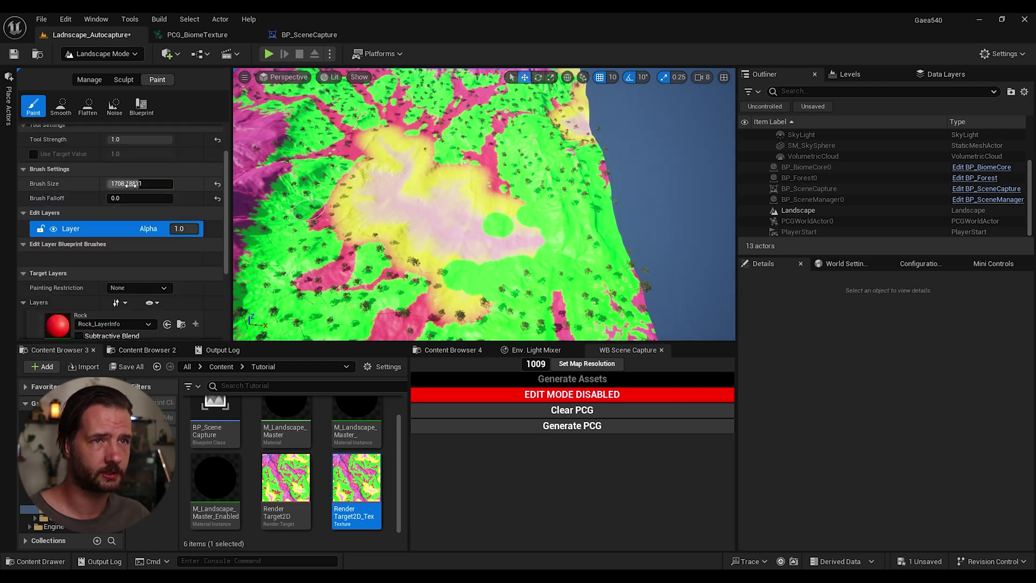
drag(153, 184, 160, 184)
mouse_move(476, 245)
mouse_down()
mouse_move(418, 278)
mouse_move(332, 272)
mouse_move(370, 273)
mouse_up()
mouse_move(320, 210)
mouse_down()
mouse_move(366, 154)
mouse_move(432, 156)
mouse_move(518, 227)
mouse_move(379, 163)
mouse_move(416, 229)
mouse_move(377, 224)
mouse_move(397, 190)
mouse_move(429, 214)
mouse_move(491, 148)
mouse_move(475, 169)
mouse_move(392, 130)
mouse_move(337, 161)
mouse_up()
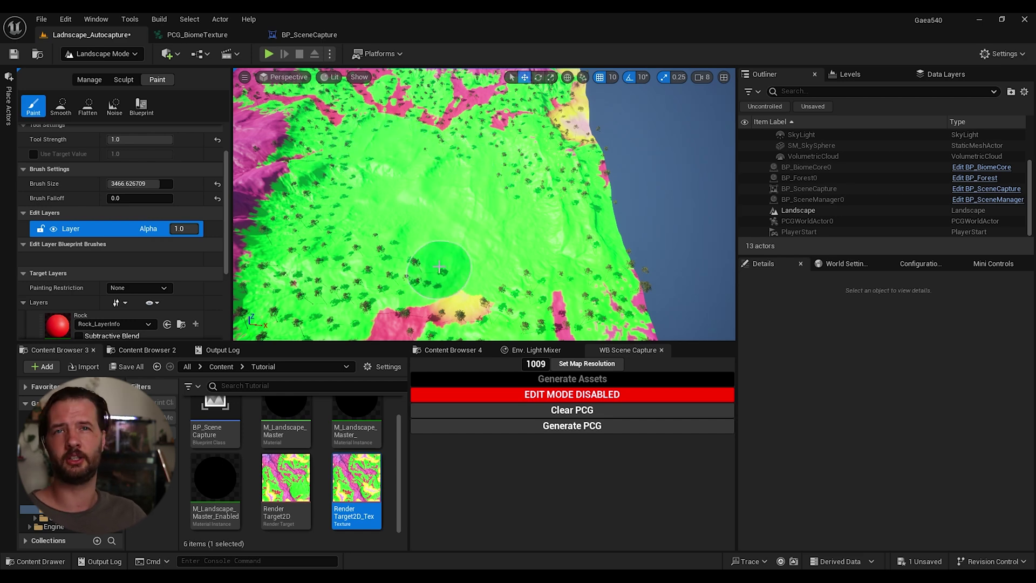
Return to Selection mode and run Disable Paint on BP_SceneCapture to update the texture with the painted grass.
click(108, 54)
click(108, 68)
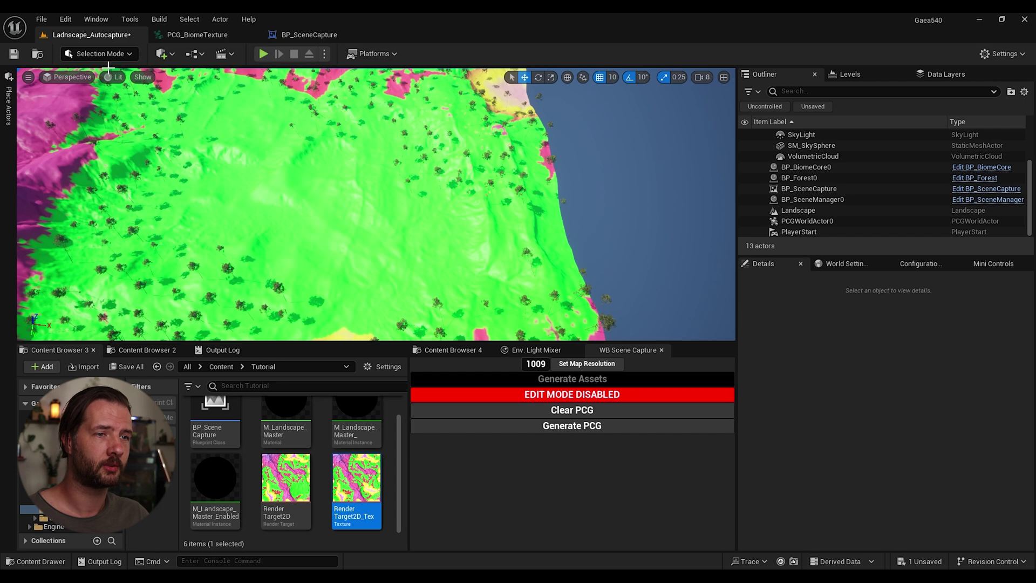
click(808, 189)
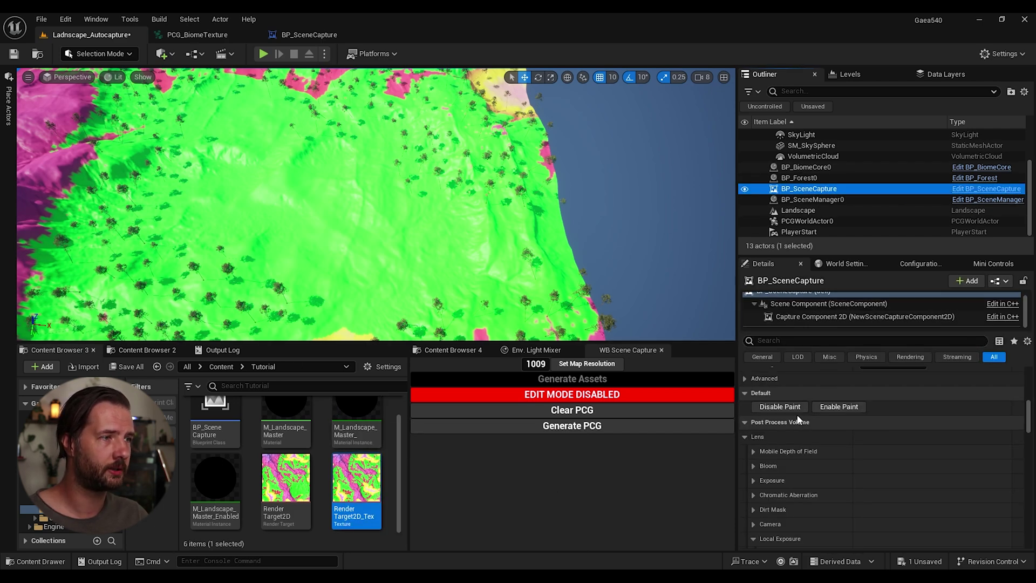
click(789, 410)
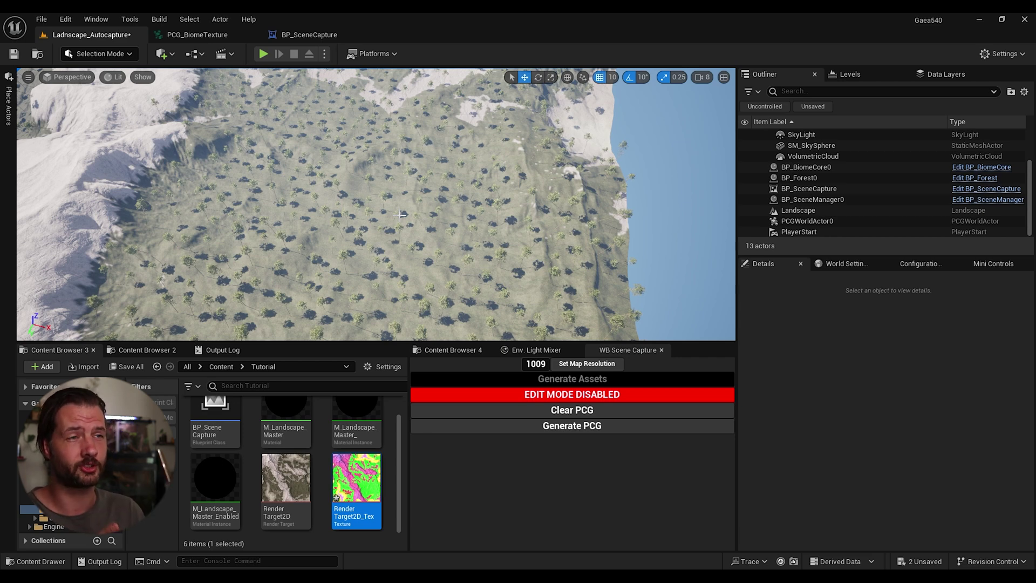
Review the PCG_BiomeTexture instance used by BP_BiomeCore0's BiomeCore component, and close its editor.
key(s)
right_drag(443, 250, 443, 249)
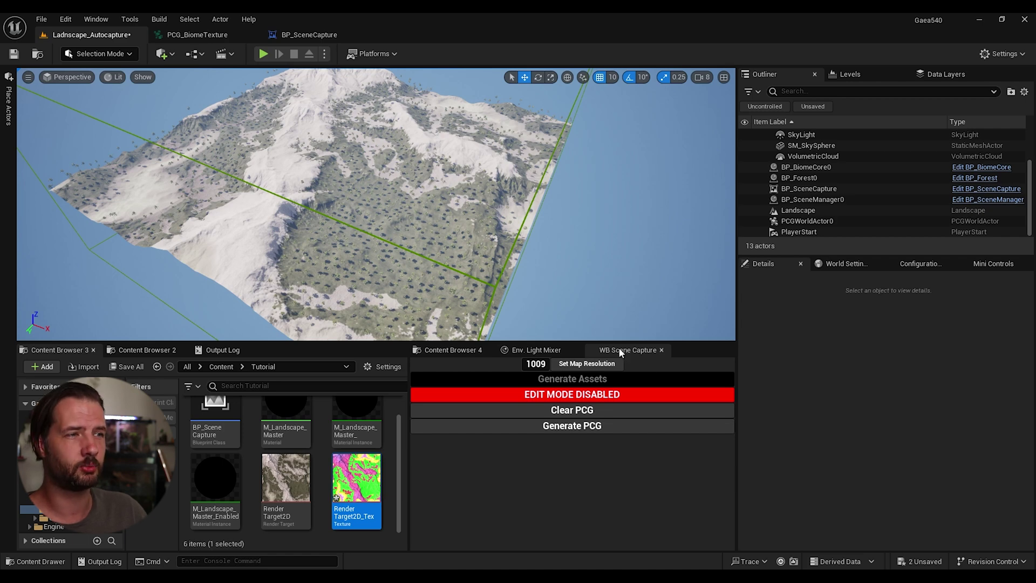
scroll(843, 178, up, 3)
click(816, 201)
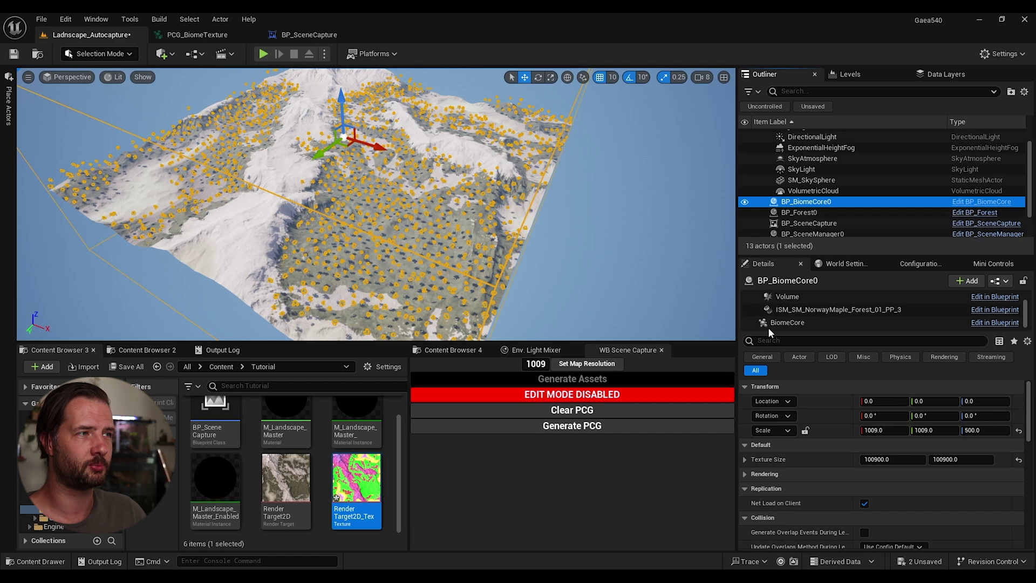
click(787, 322)
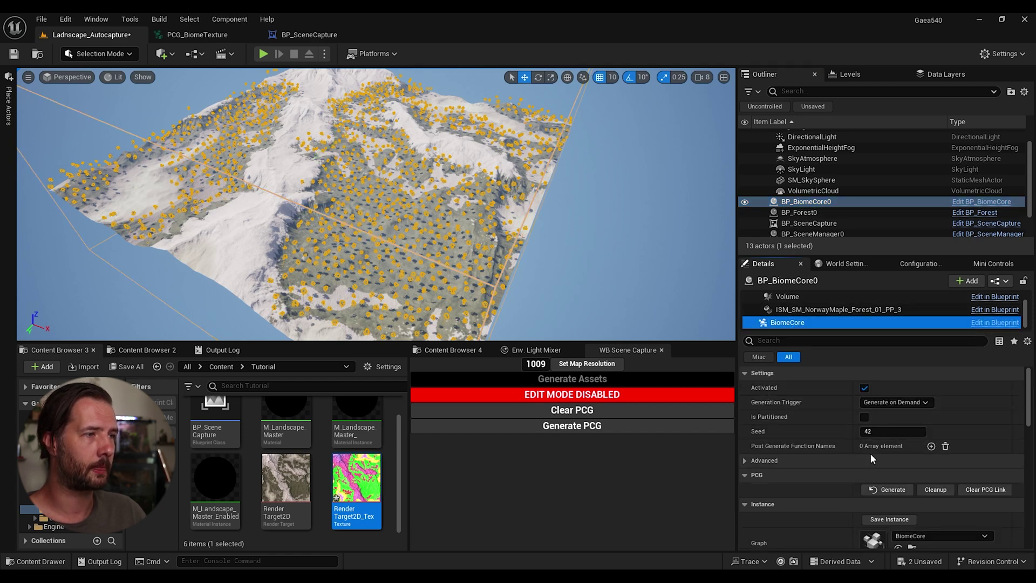
scroll(850, 432, down, 3)
scroll(840, 416, down, 2)
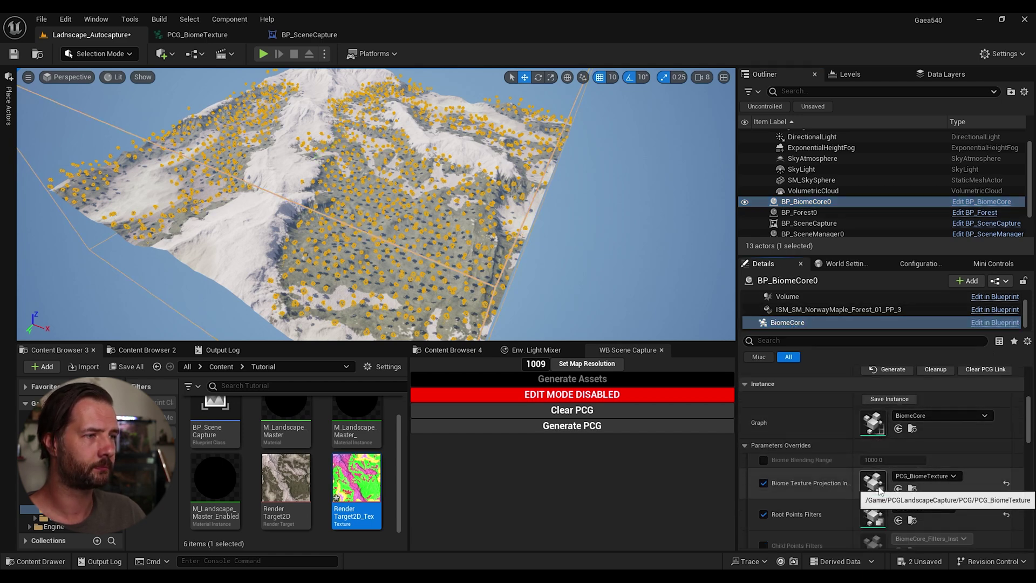
double_click(872, 452)
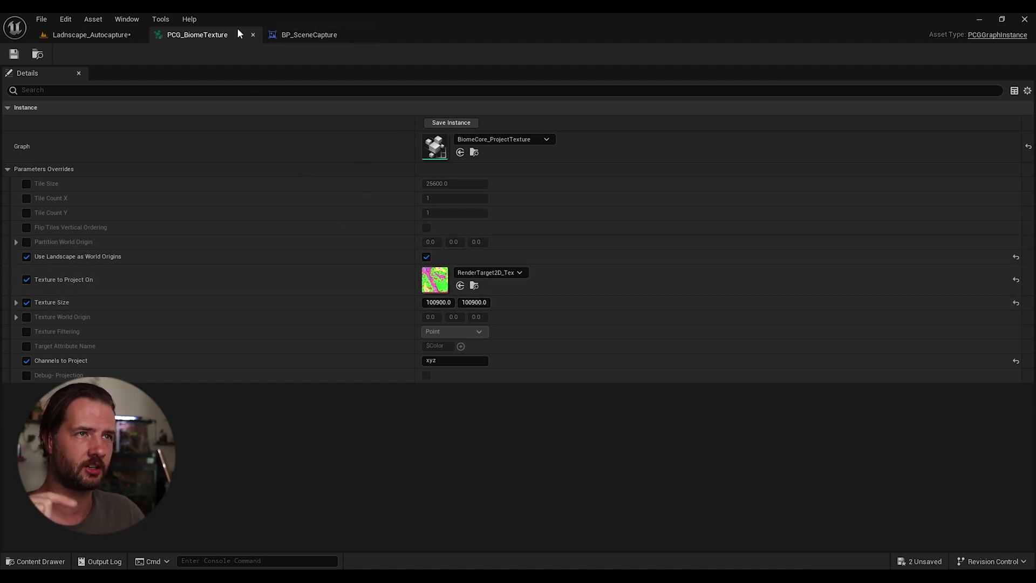
click(253, 35)
Show BP_BiomeCore0's root actor properties and check its Texture Size setting.
scroll(794, 311, up, 2)
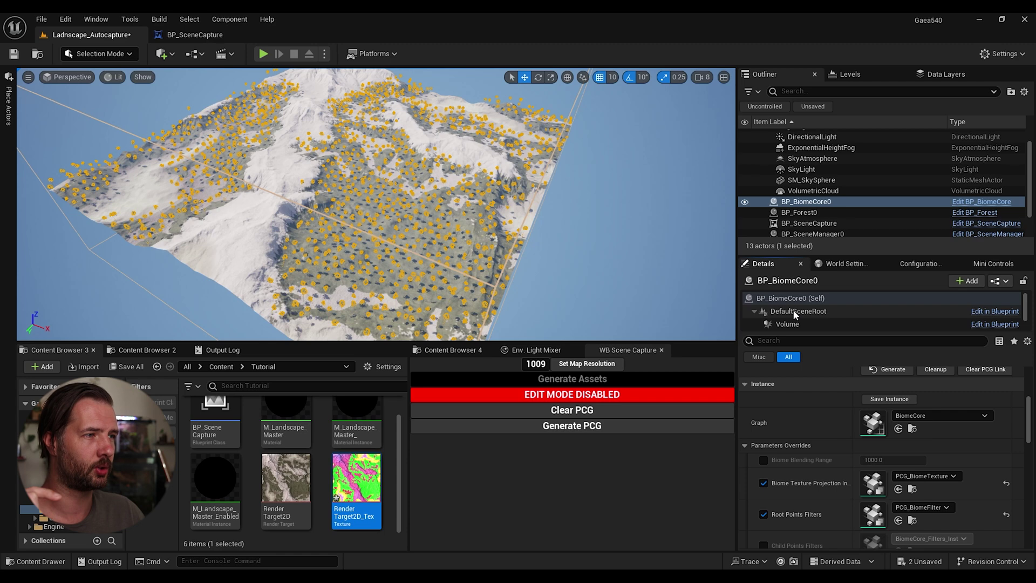
click(797, 299)
scroll(885, 400, up, 5)
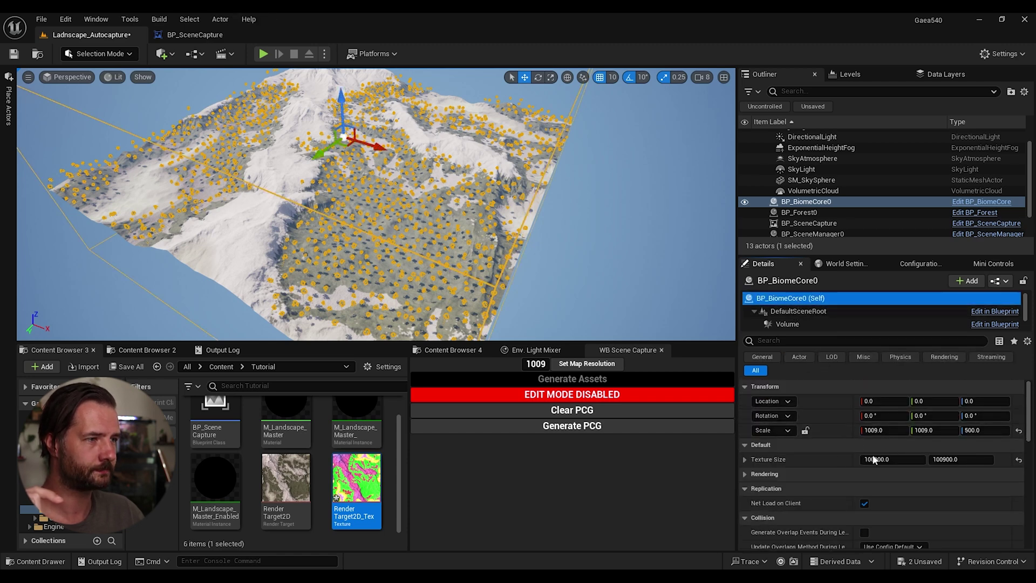